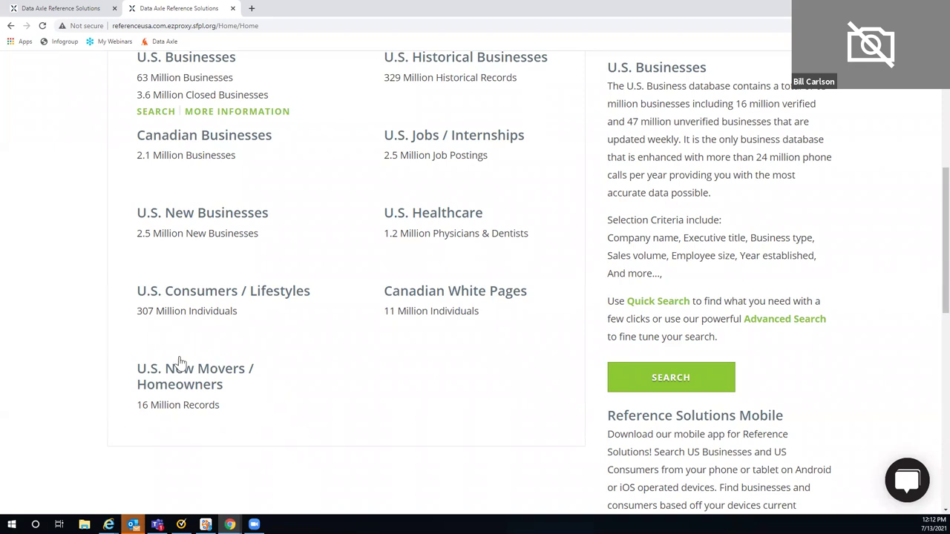
- Open the search form for the U.S. Businesses database
mouse_move(232, 404)
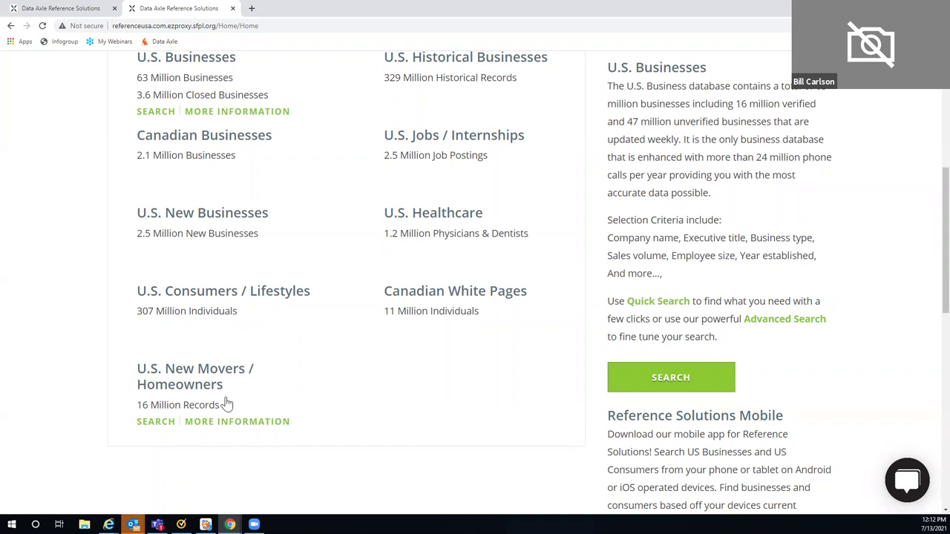
scroll(281, 414, "up", 1)
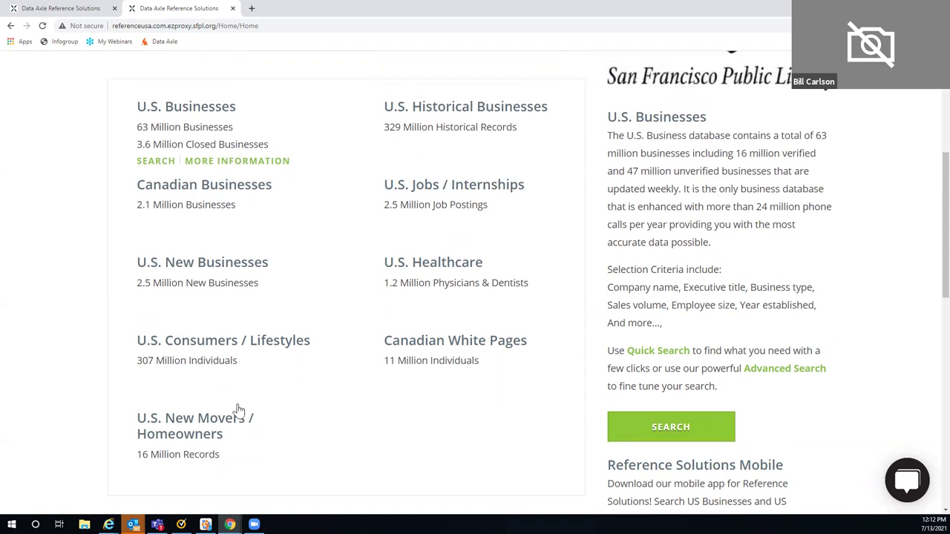
mouse_move(248, 461)
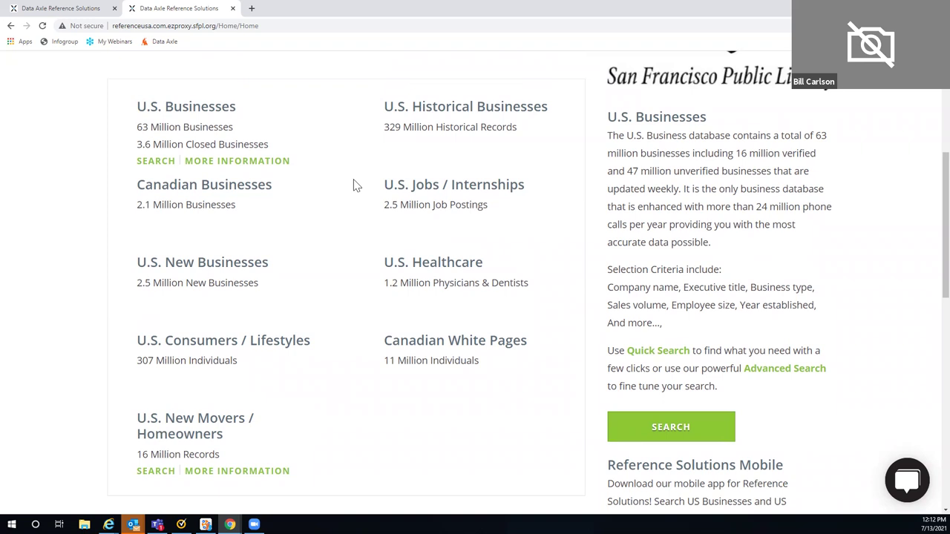
left_click(153, 164)
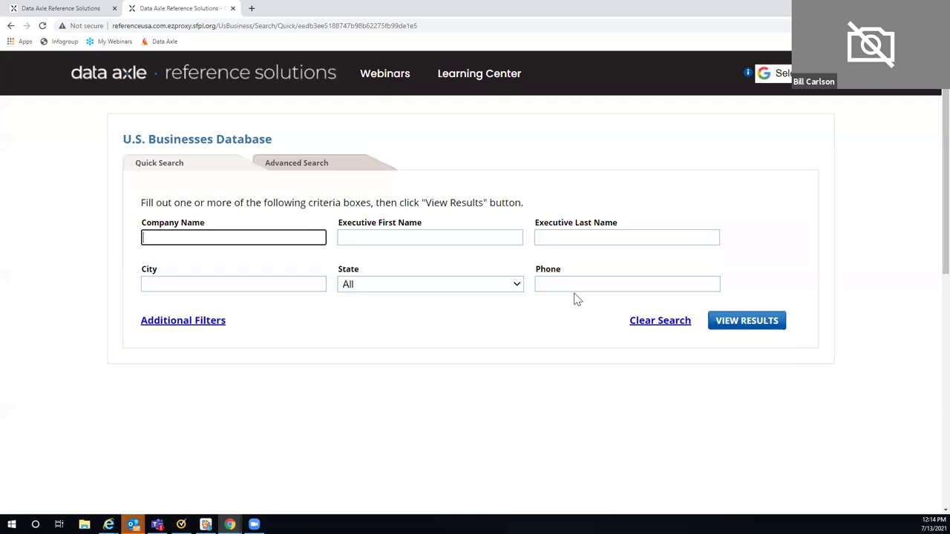
- Run a quick search for businesses in the city of San Francisco, state California
left_click(145, 284)
type("S")
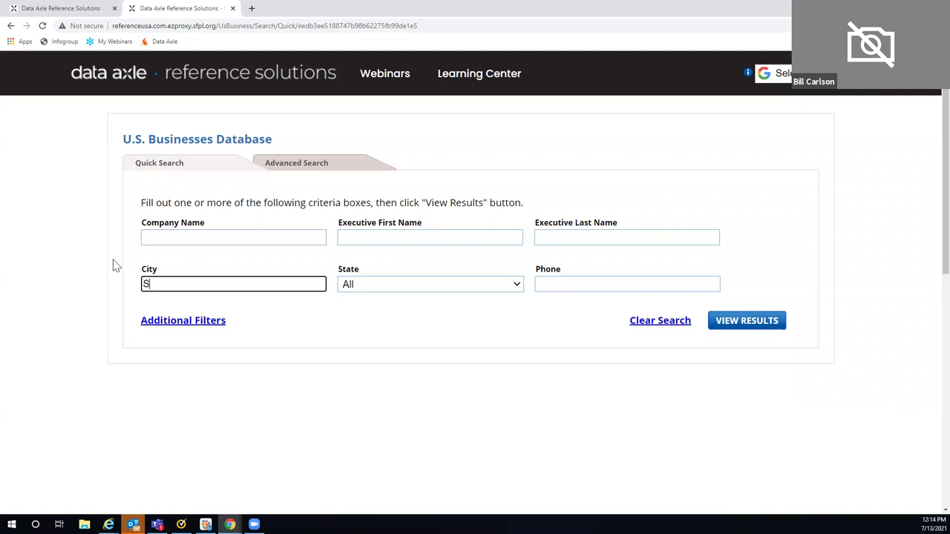
type("an Fran")
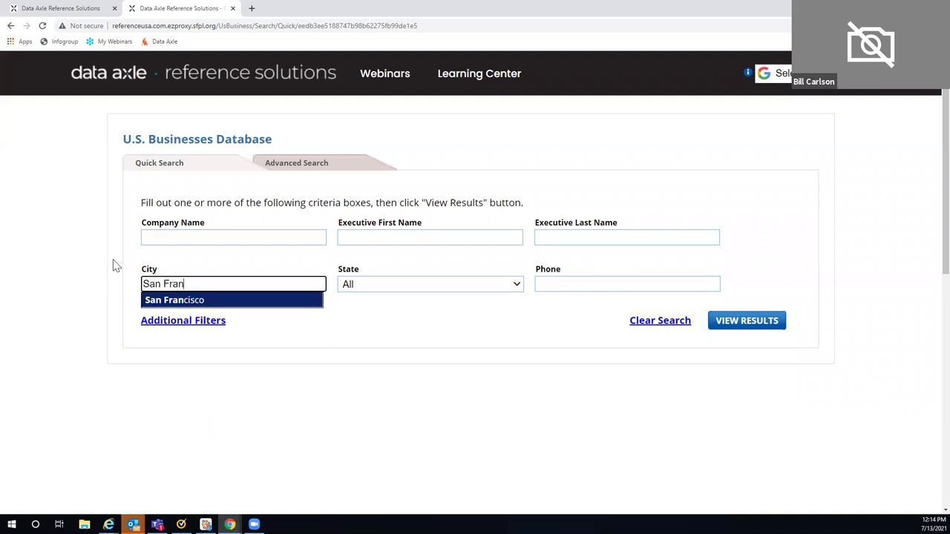
left_click(192, 302)
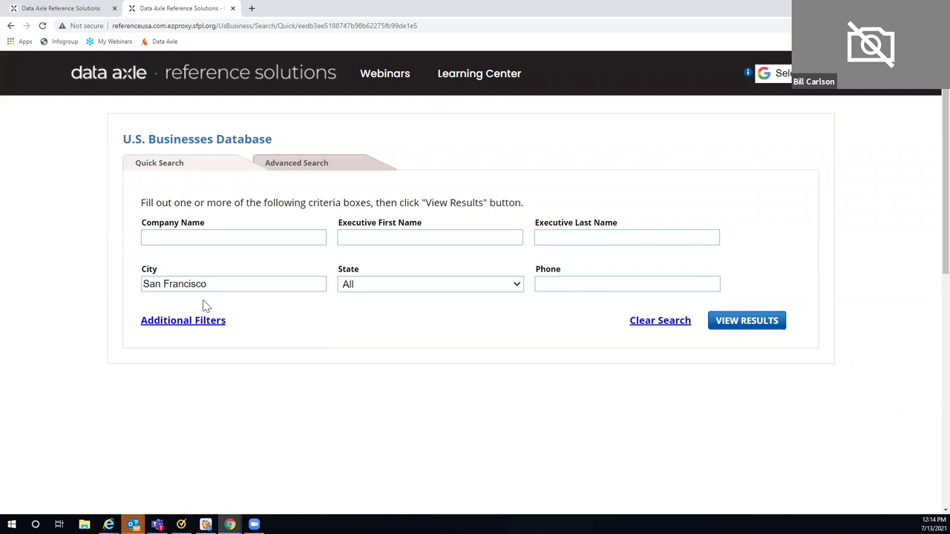
left_click(518, 285)
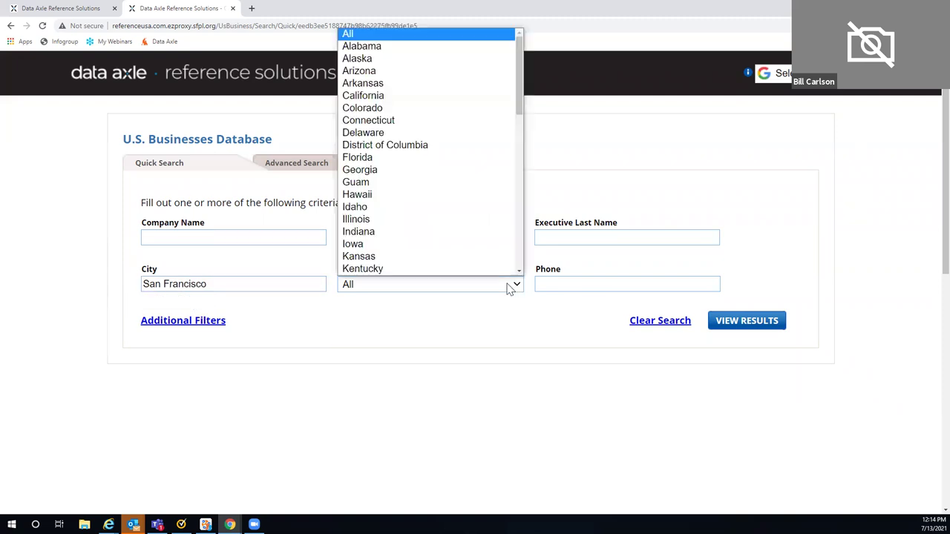
left_click(388, 98)
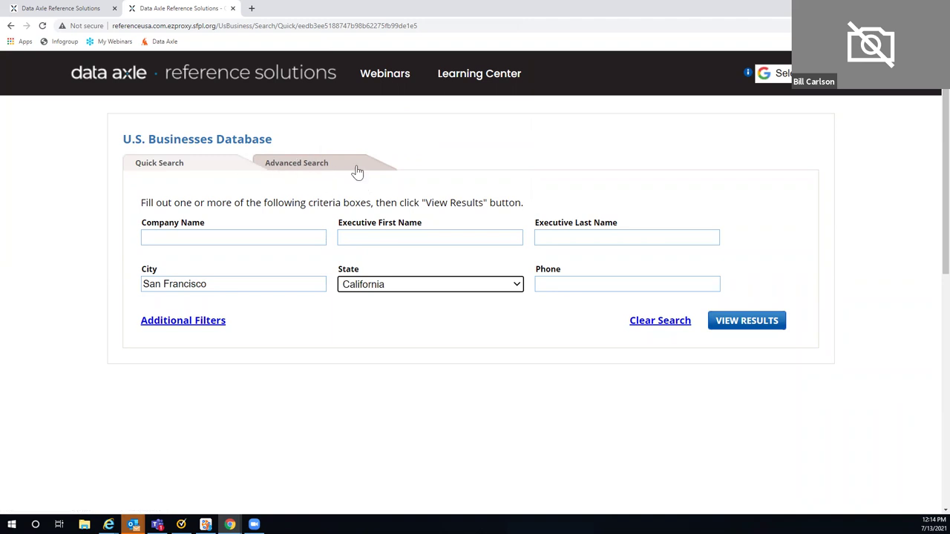
left_click(752, 326)
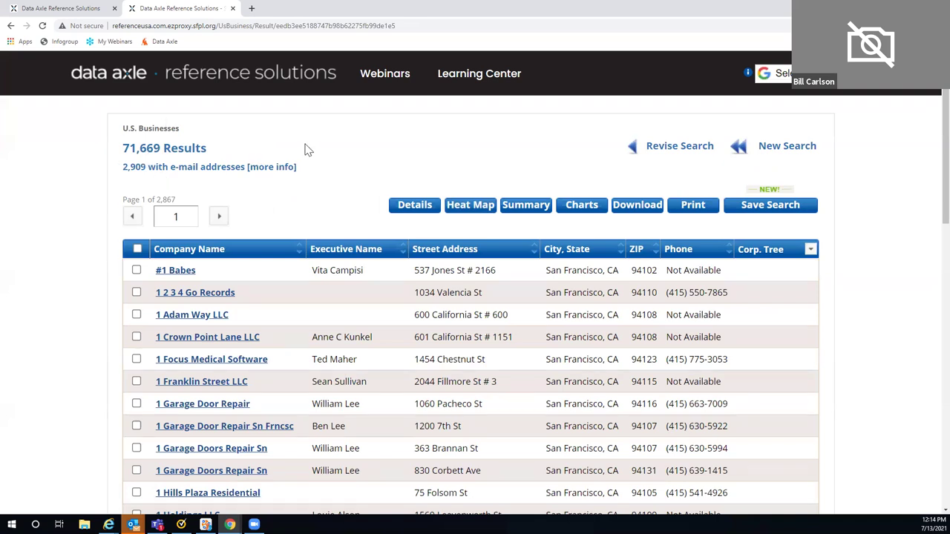
- Chart the search results, examine the SIC code breakdown and its full report, and open the Beauty Salons records
left_click(583, 211)
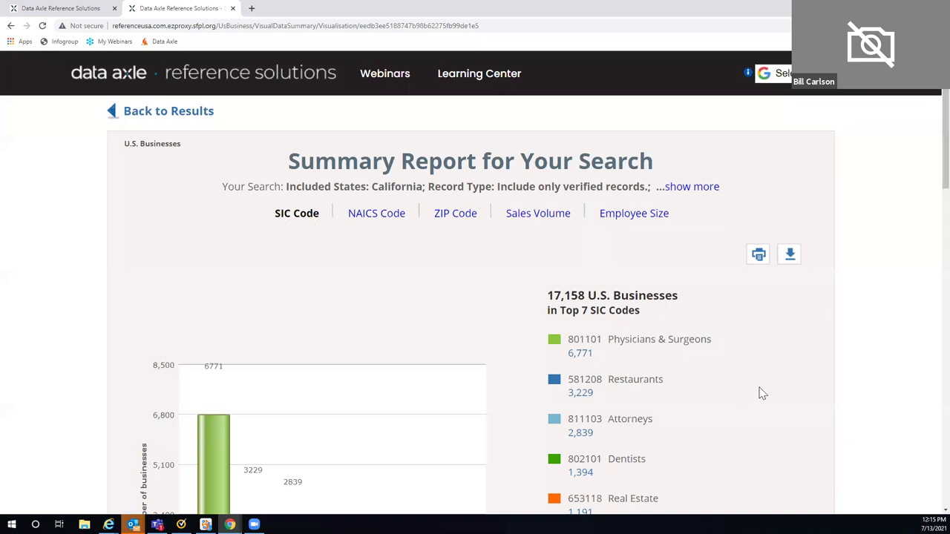
scroll(763, 394, "down", 2)
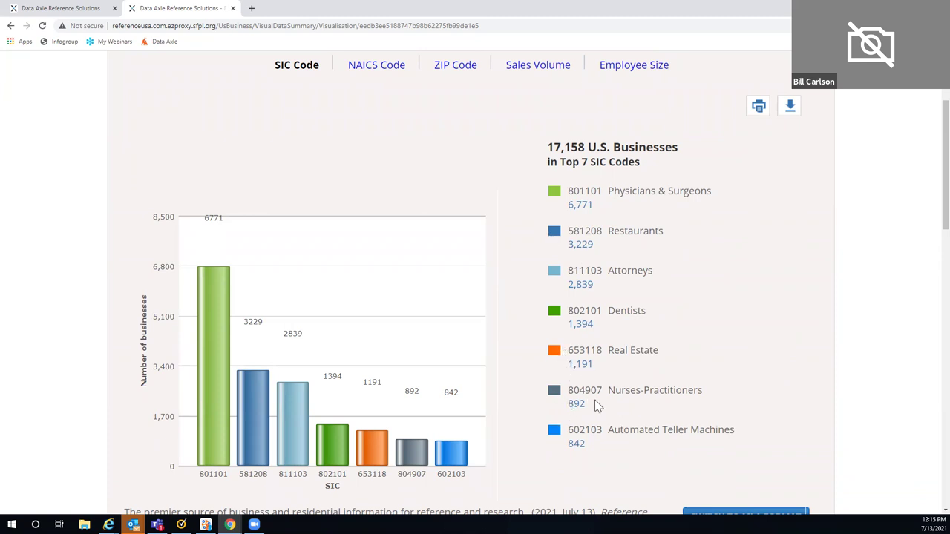
scroll(598, 413, "down", 1)
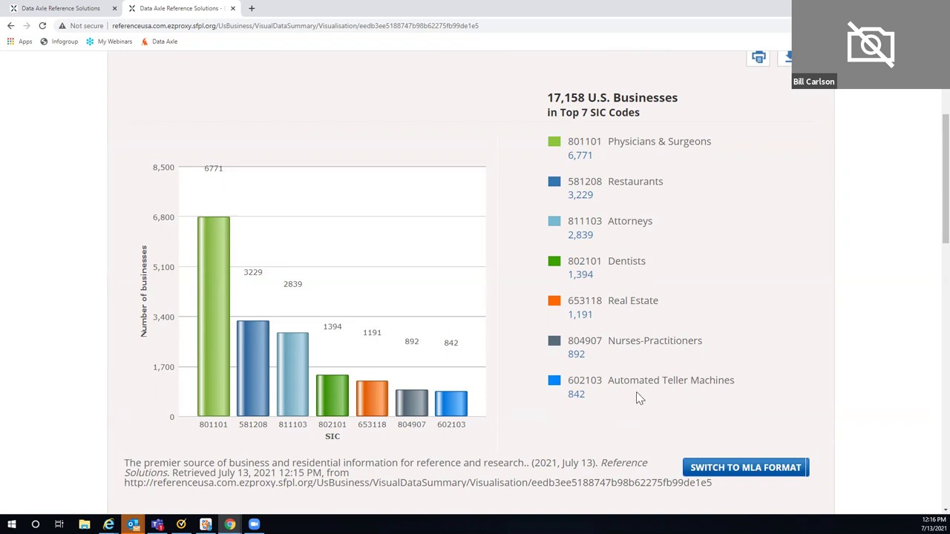
scroll(890, 316, "down", 5)
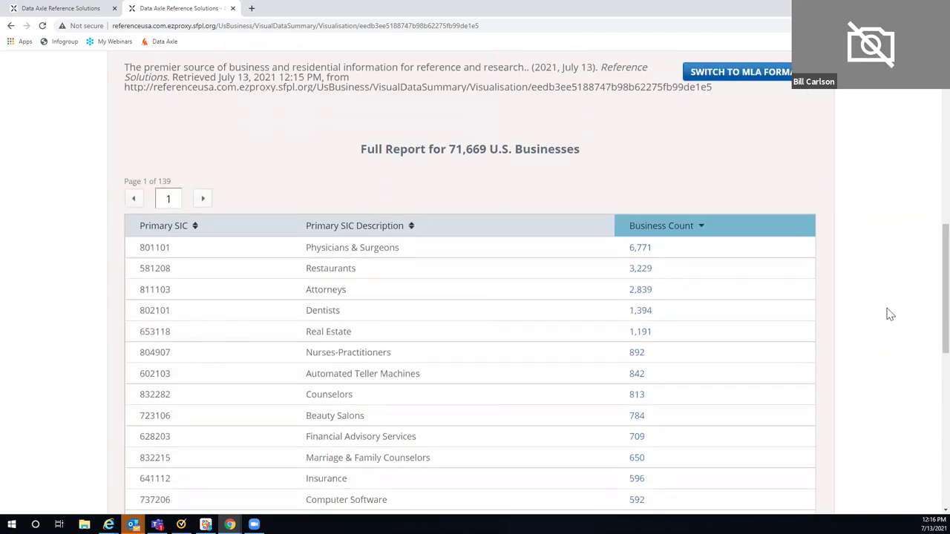
scroll(825, 297, "down", 1)
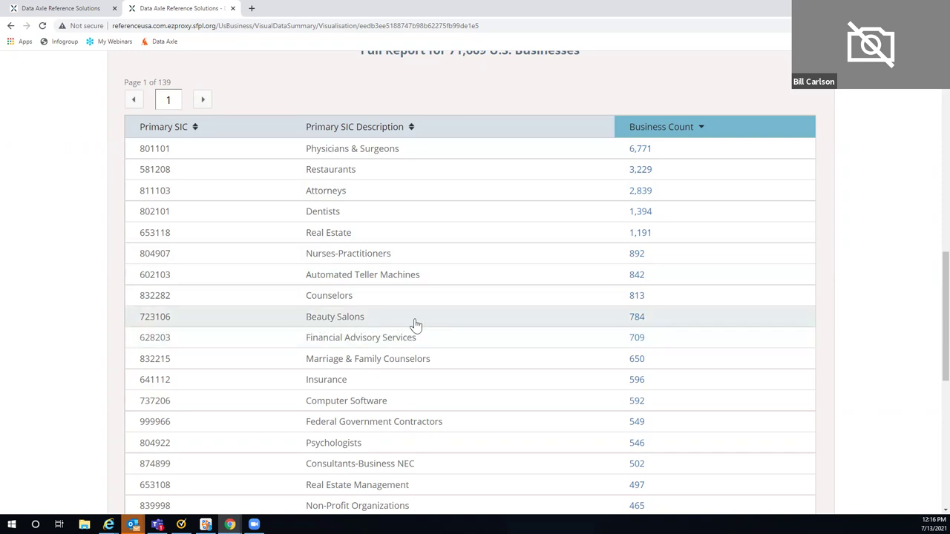
left_click(636, 319)
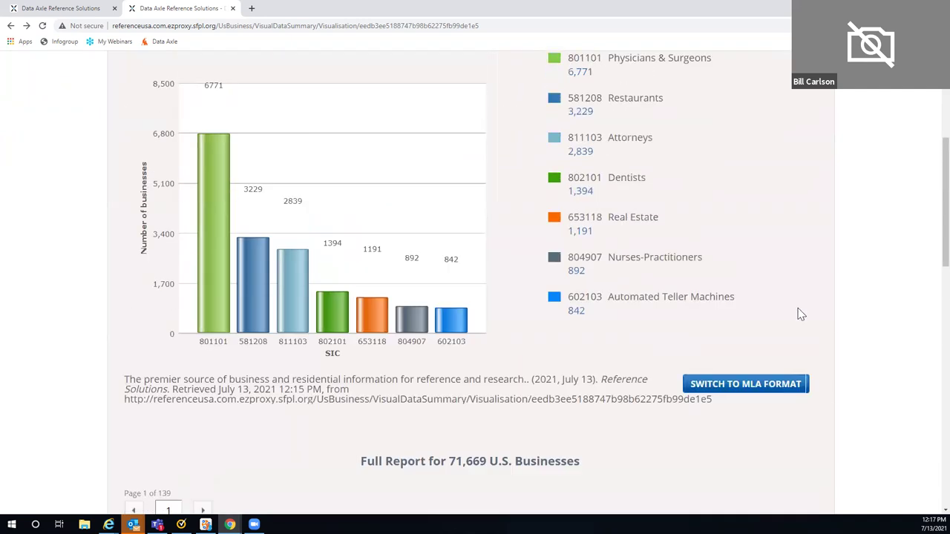
- Switch the summary report to Employee Size and examine the share of businesses in each size range
scroll(801, 314, "up", 2)
scroll(458, 223, "up", 3)
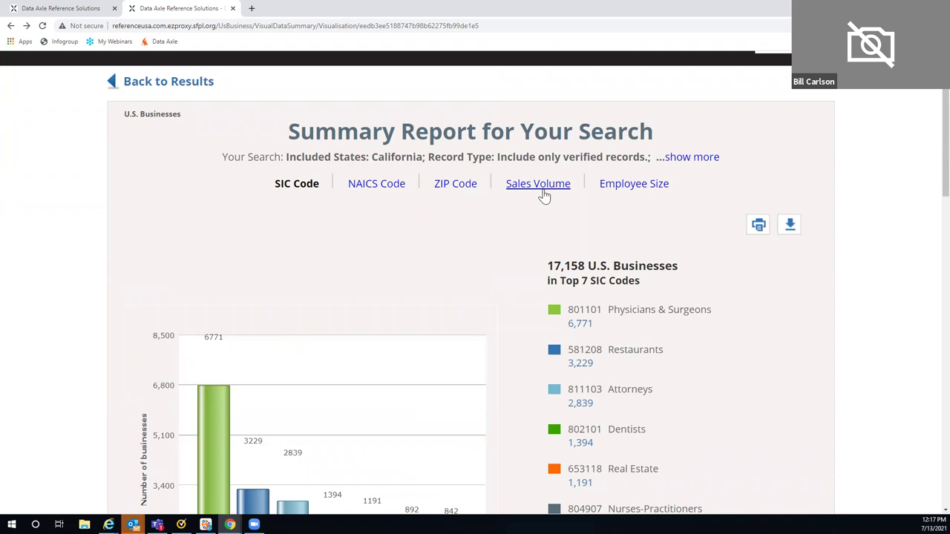
left_click(620, 190)
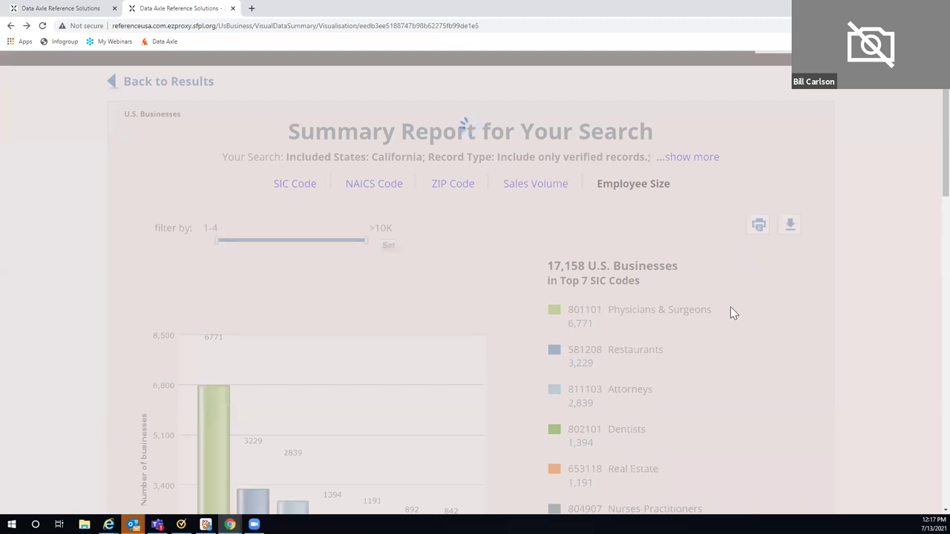
scroll(743, 303, "down", 2)
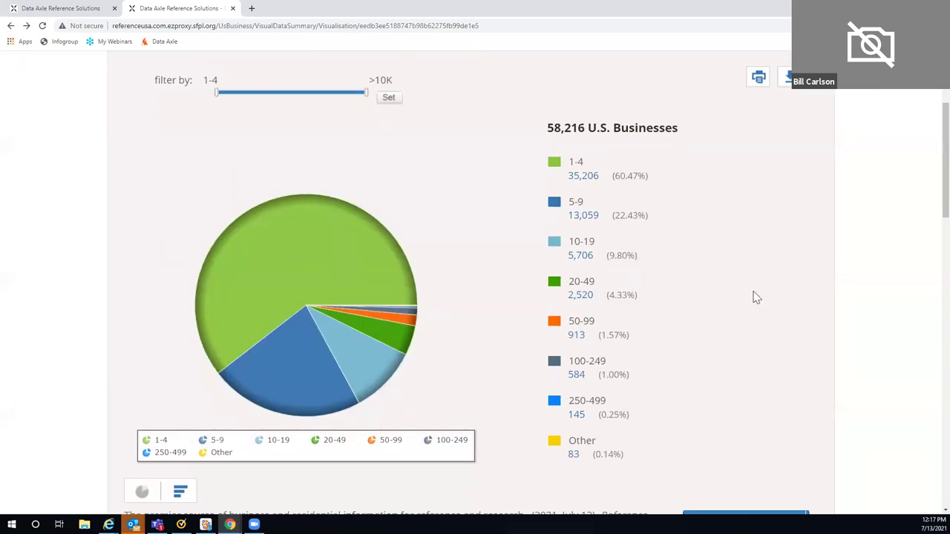
scroll(755, 297, "down", 1)
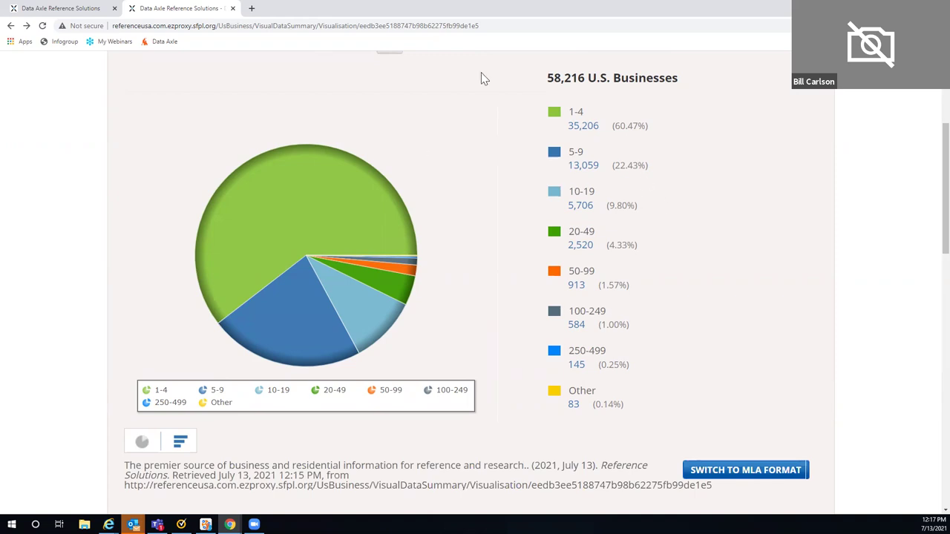
scroll(724, 185, "up", 3)
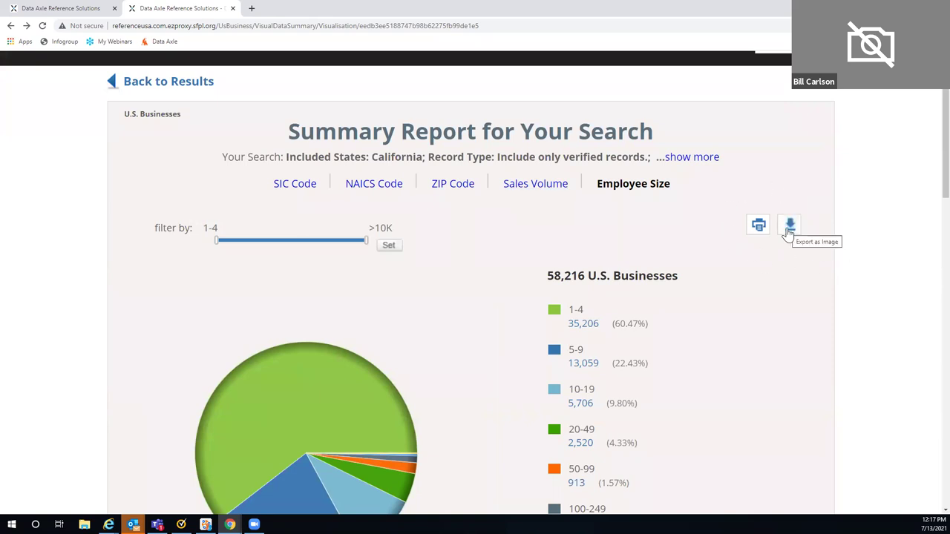
- Leave the summary report and switch the U.S. Businesses search to Advanced Search
left_click(178, 88)
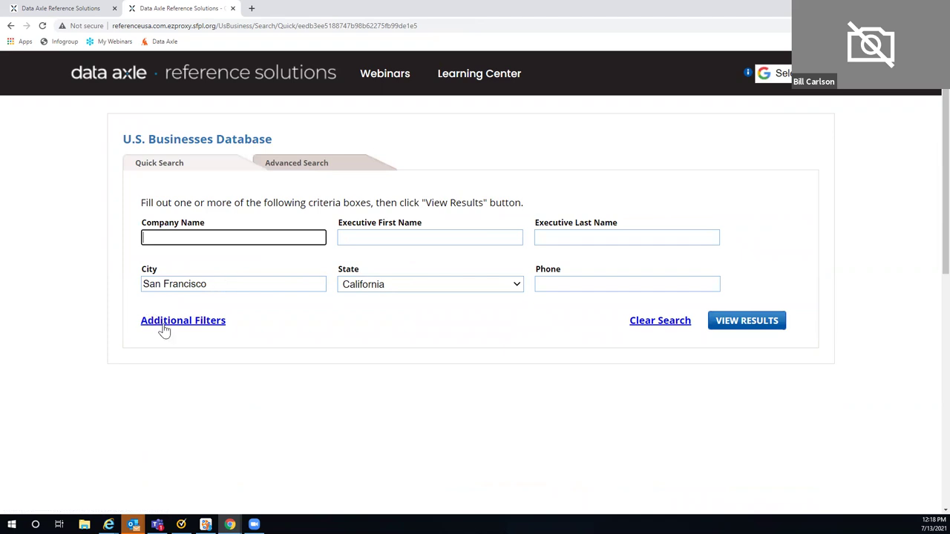
left_click(281, 170)
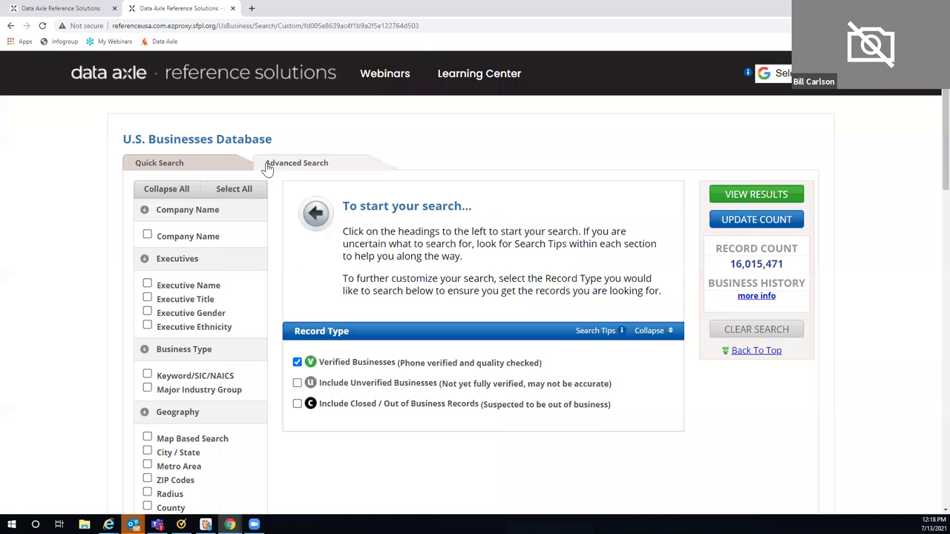
scroll(267, 169, "down", 1)
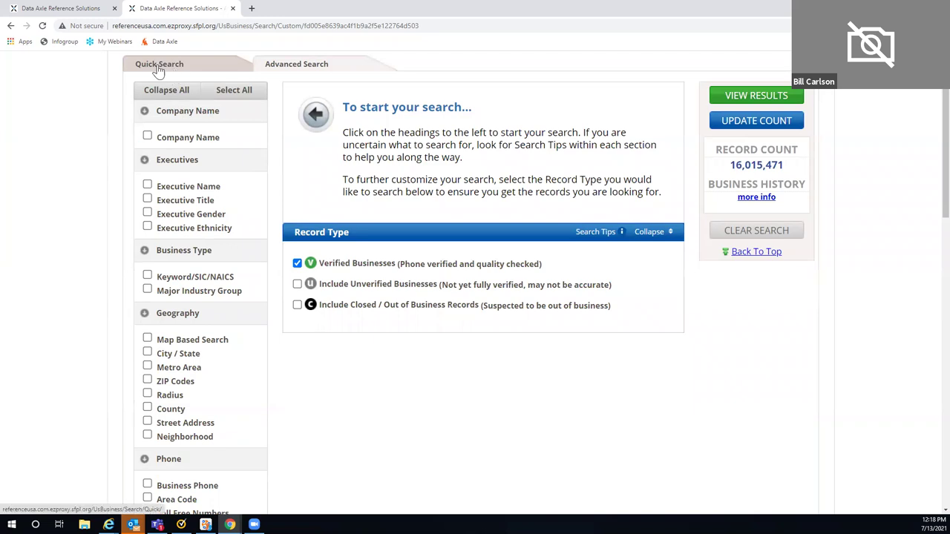
- Add IBM and Delta as Company Name criteria and remove the whole Company Name section again
left_click(148, 136)
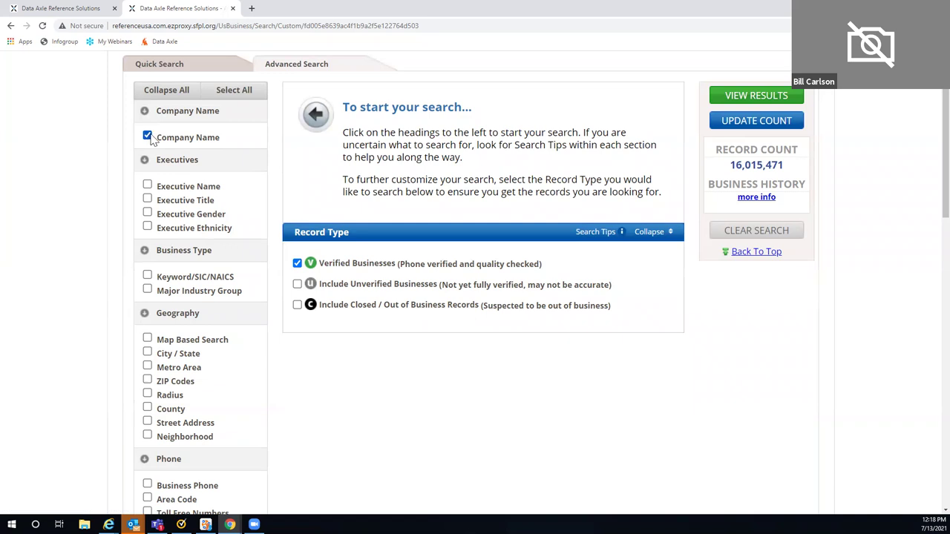
left_click(299, 253)
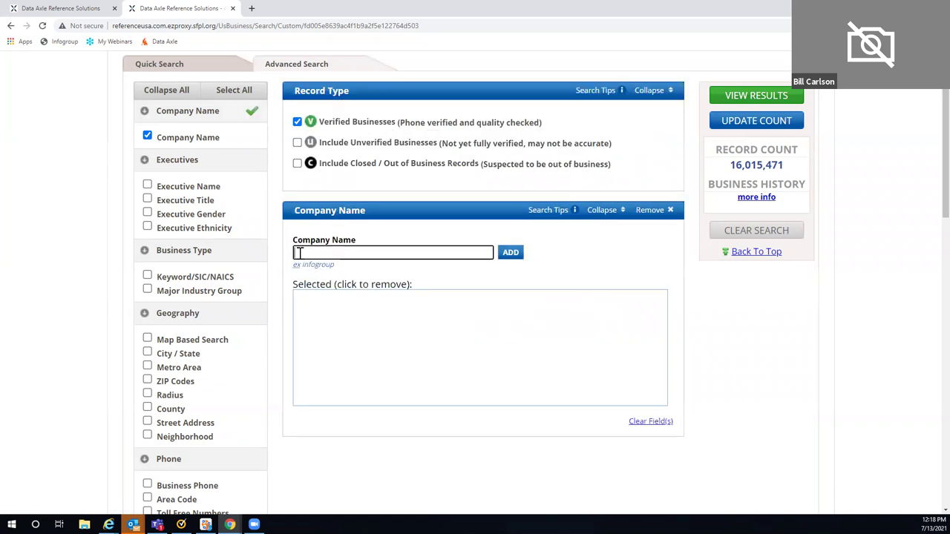
type("IBM")
left_click(506, 254)
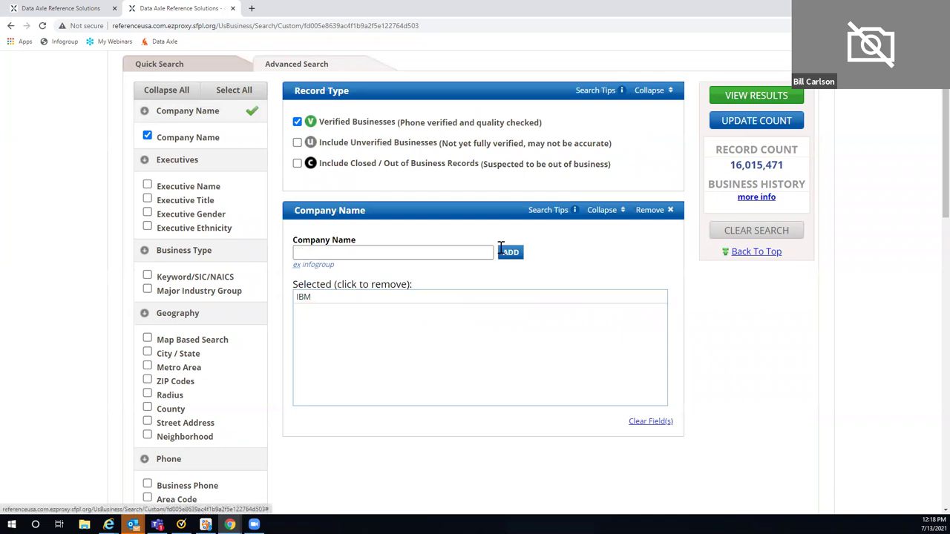
left_click(297, 249)
type("Delta")
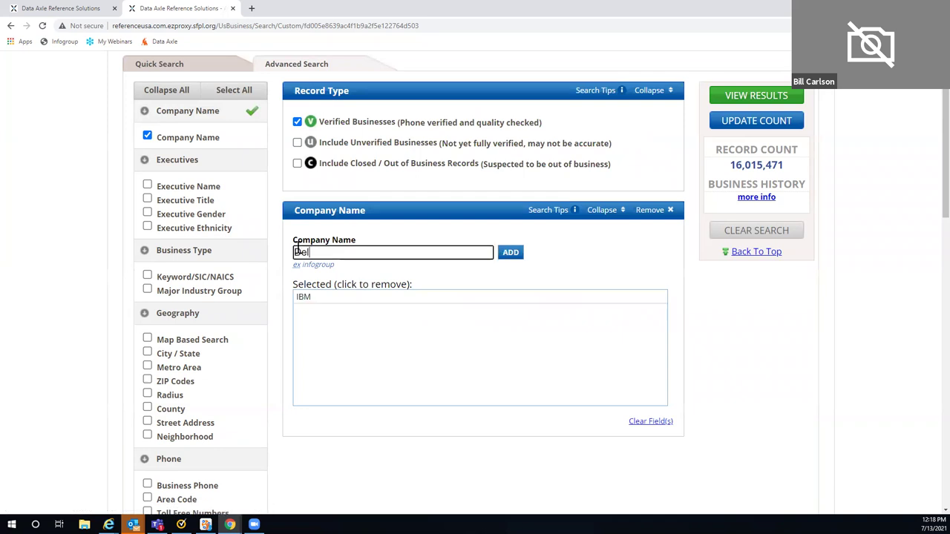
left_click(518, 254)
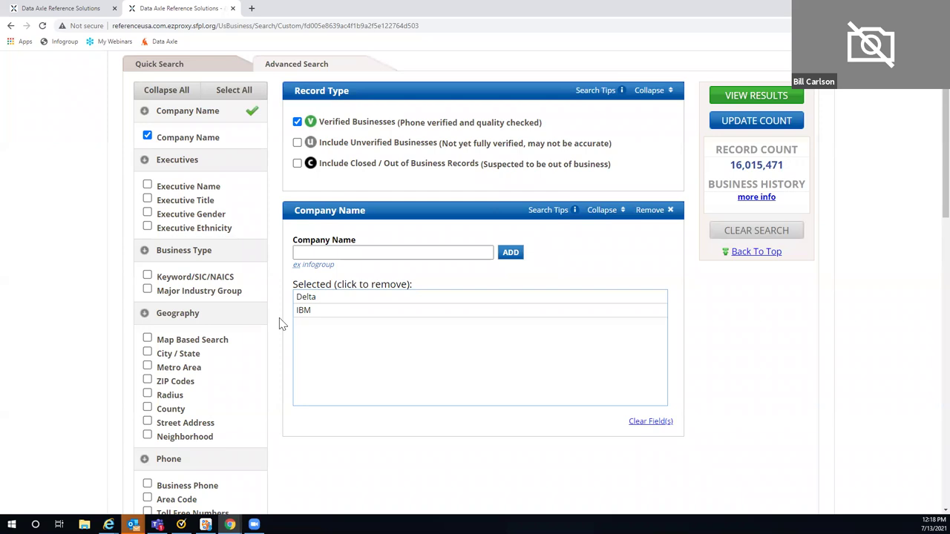
scroll(228, 329, "down", 1)
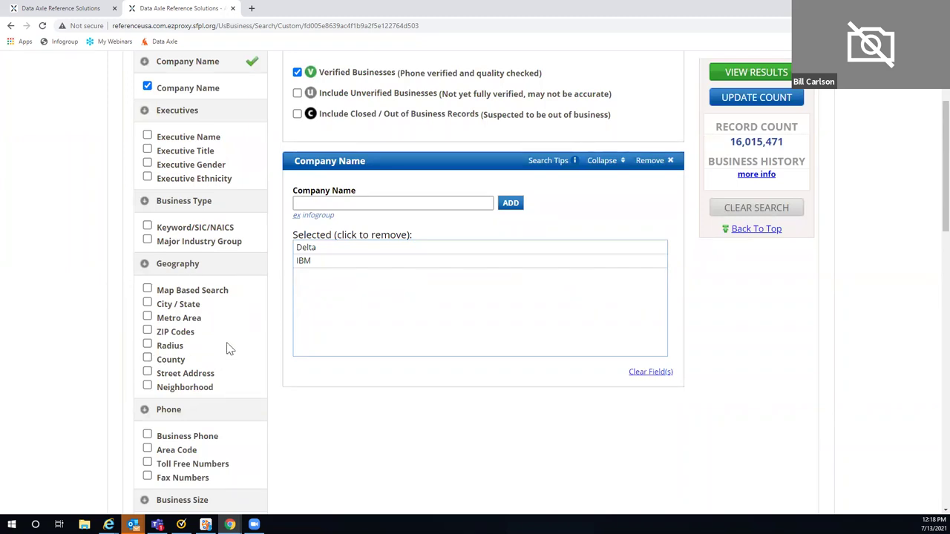
left_click(651, 160)
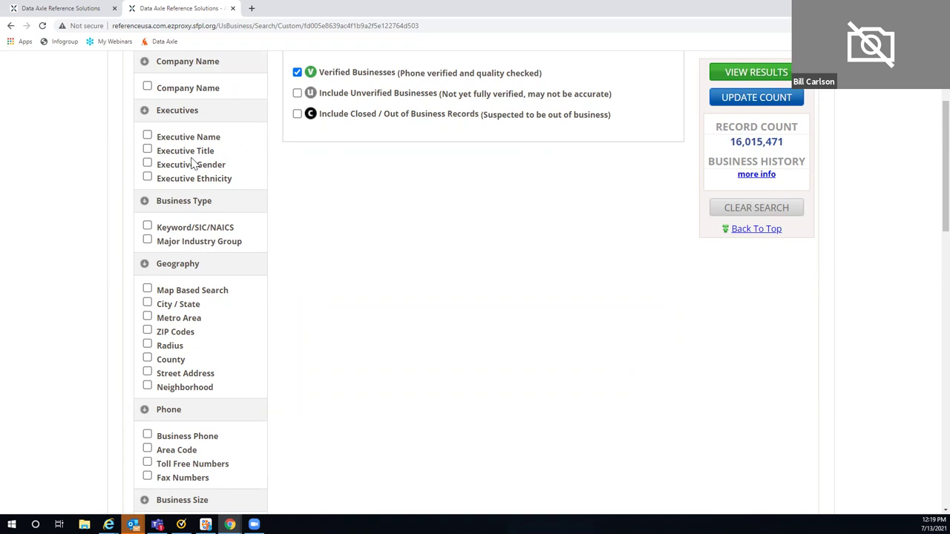
- Add the Executive Title criterion, filter its choices by "Owner" and select the Owner title
left_click(147, 150)
left_click(298, 202)
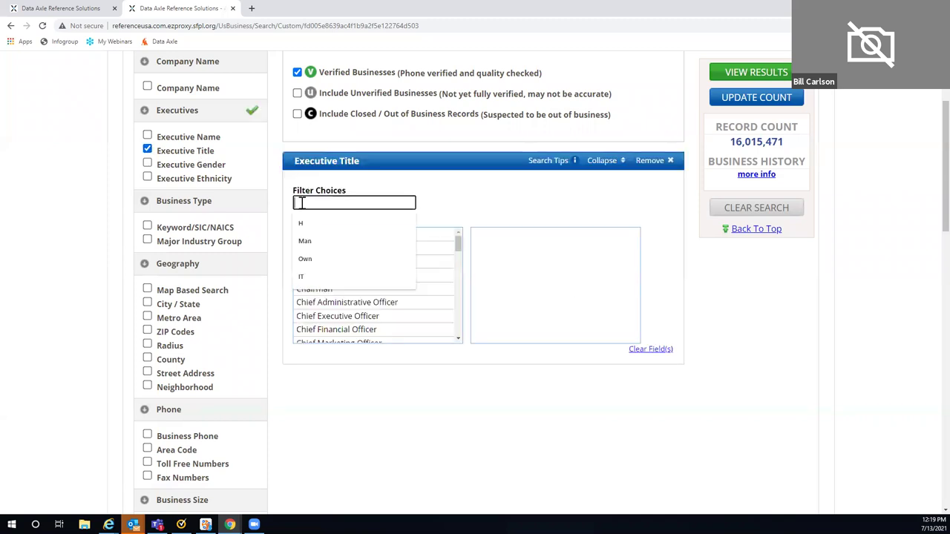
type("Own")
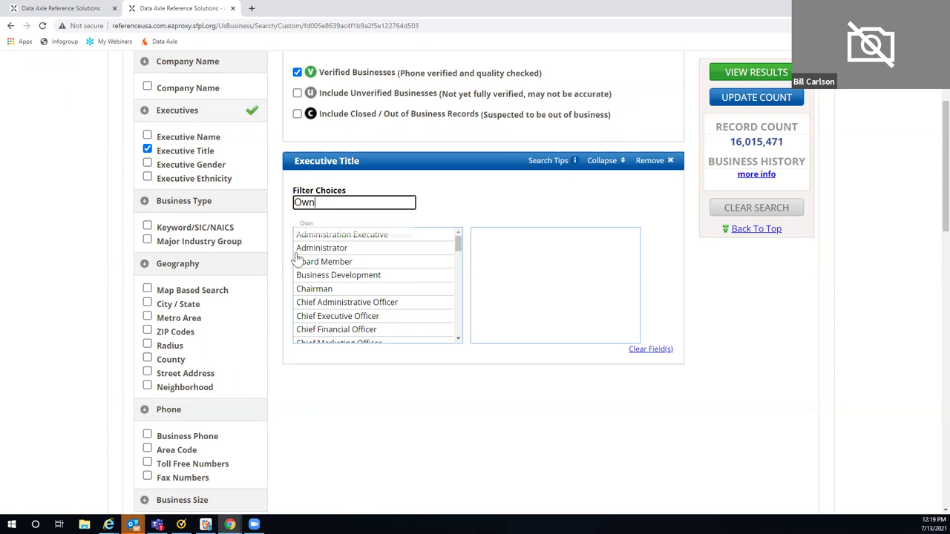
type("er")
left_click(309, 242)
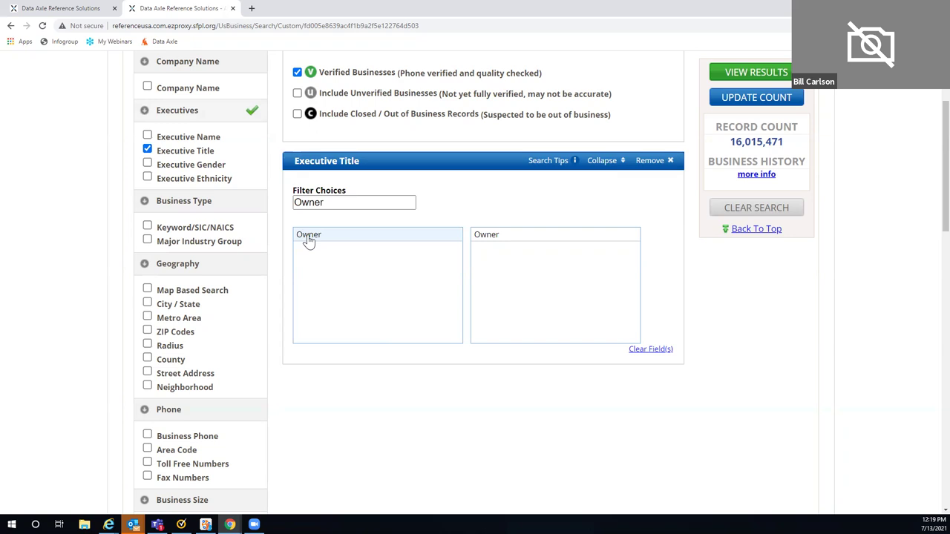
- Filter the executive titles by "Man", add the Manager title, and remove the whole Executive Title section
left_click(324, 208)
left_click_drag(324, 207, 282, 201)
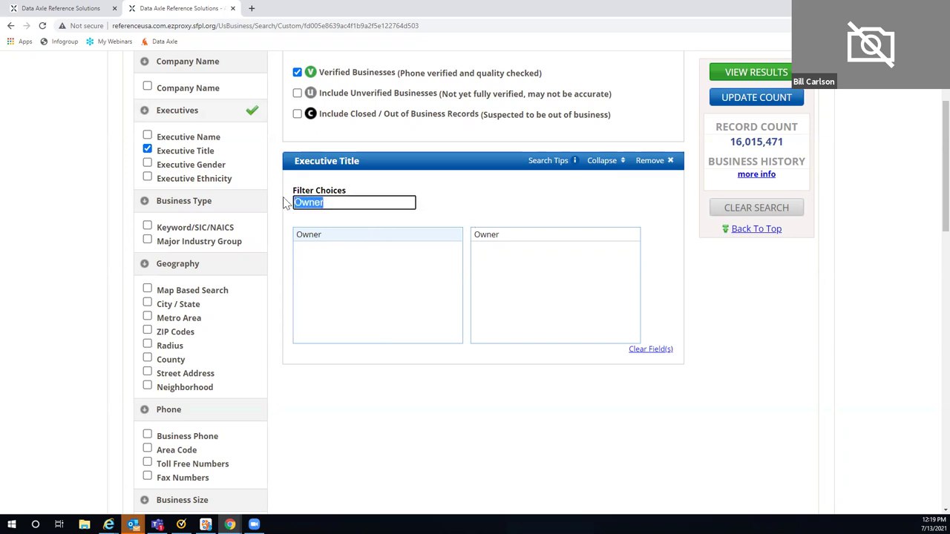
type("Man")
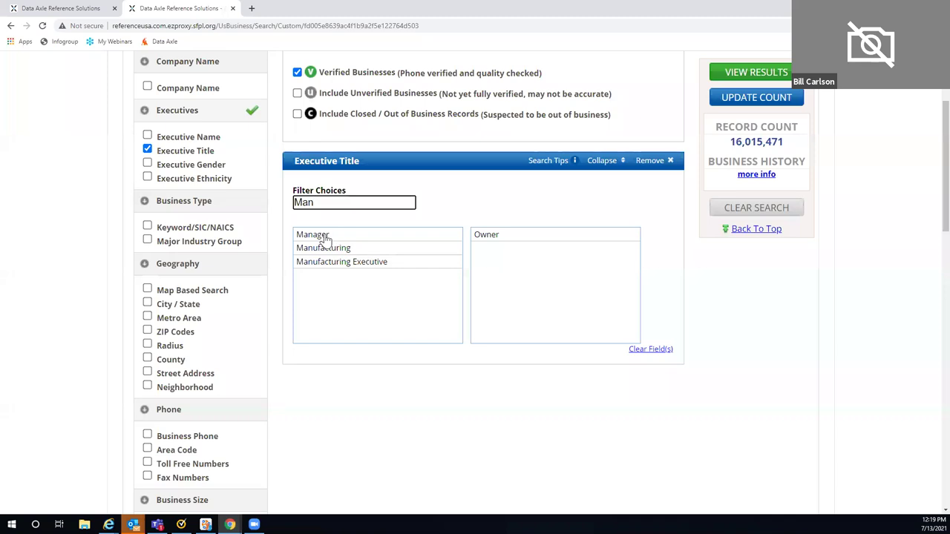
left_click(324, 236)
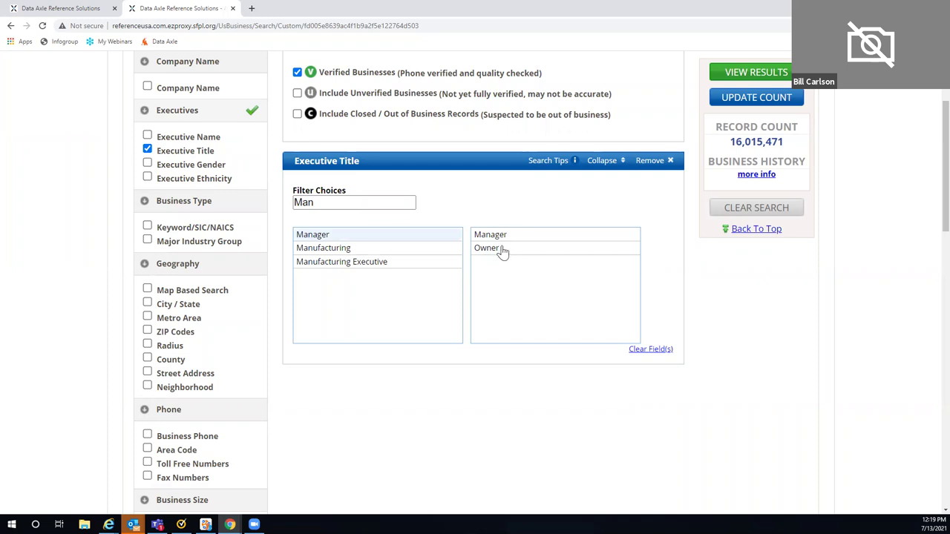
left_click(649, 161)
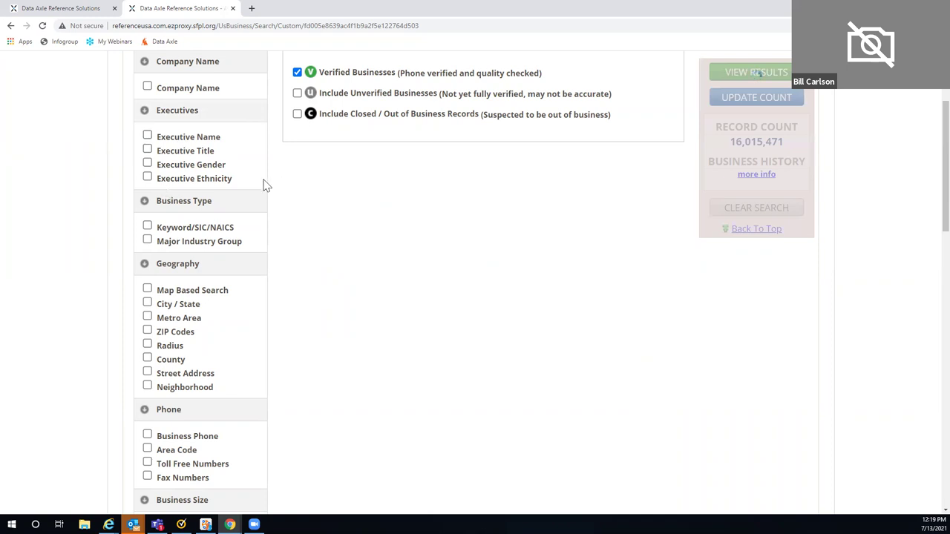
- Add the Keyword/SIC/NAICS criterion under Business Type and replace it with Major Industry Group
scroll(208, 186, "down", 1)
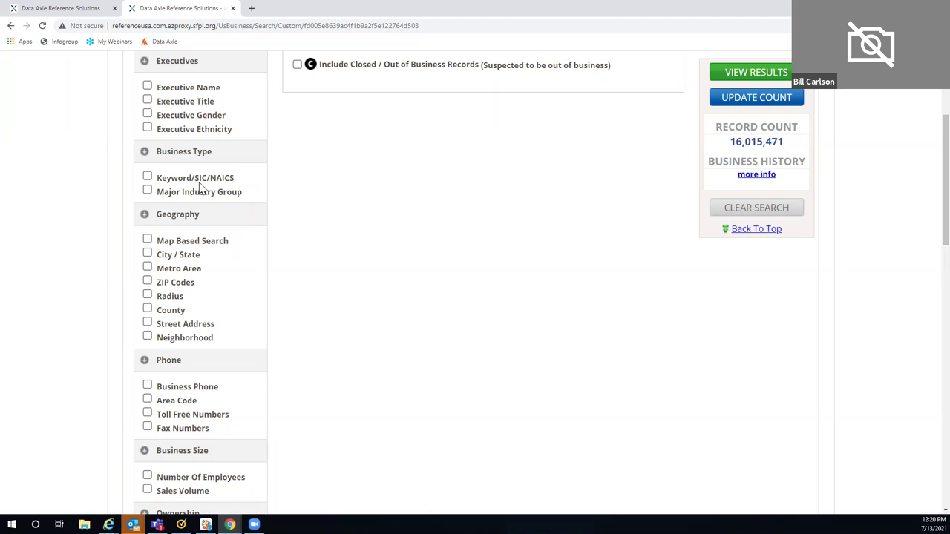
left_click(147, 179)
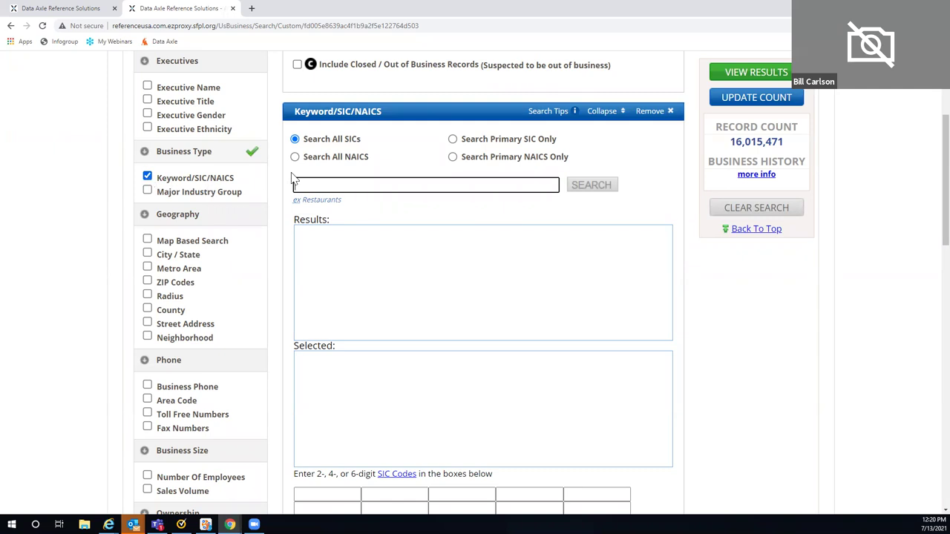
left_click(148, 178)
left_click(148, 191)
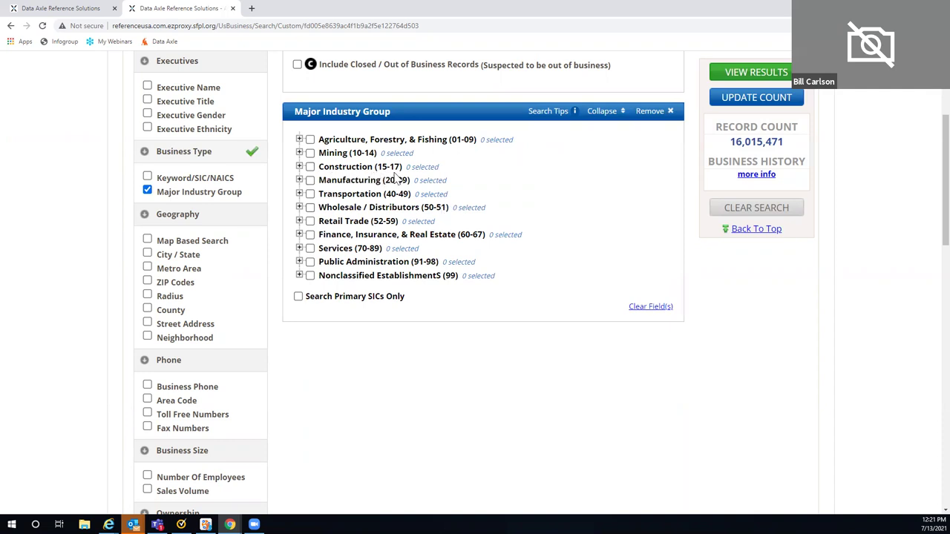
- Expand Construction (15-17) down to 1623-Water Sewer & Pipeline Construction and examine its six-digit SIC codes
left_click(299, 166)
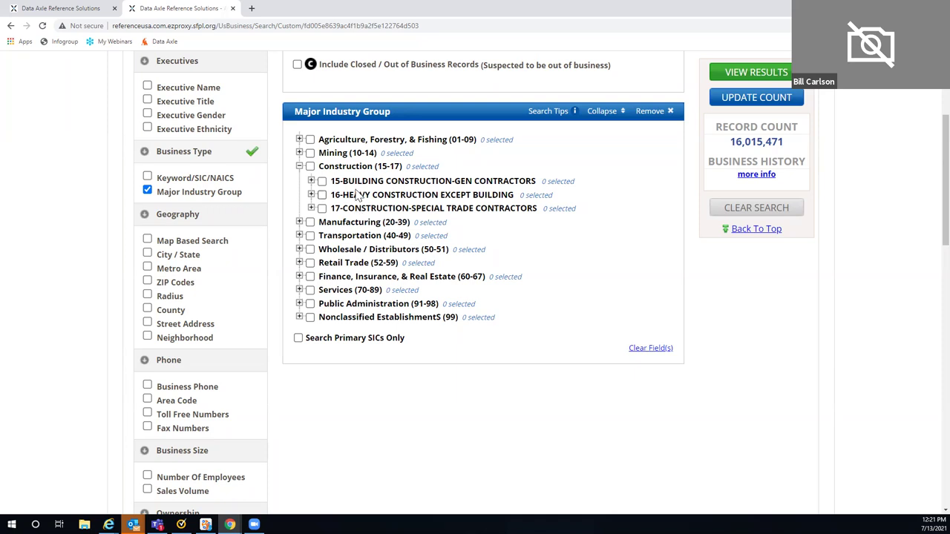
left_click(311, 195)
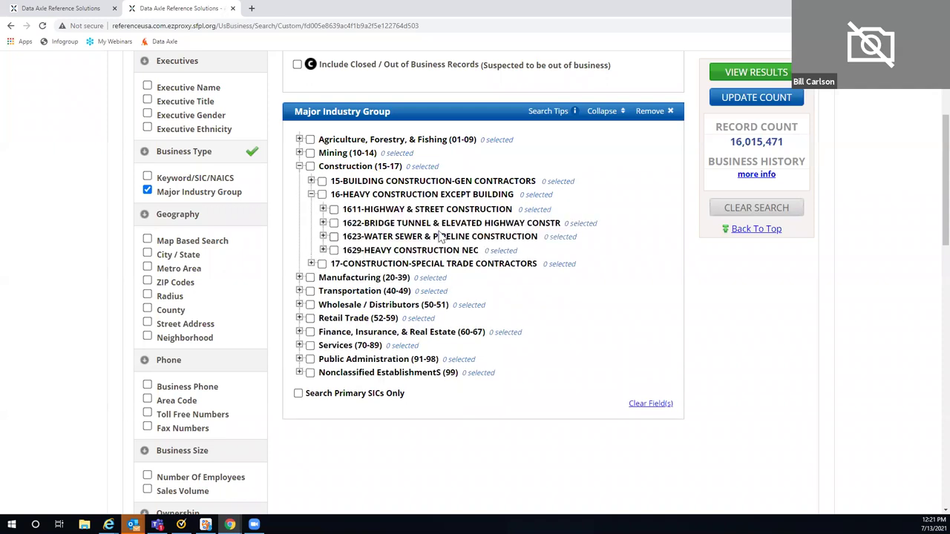
left_click(323, 237)
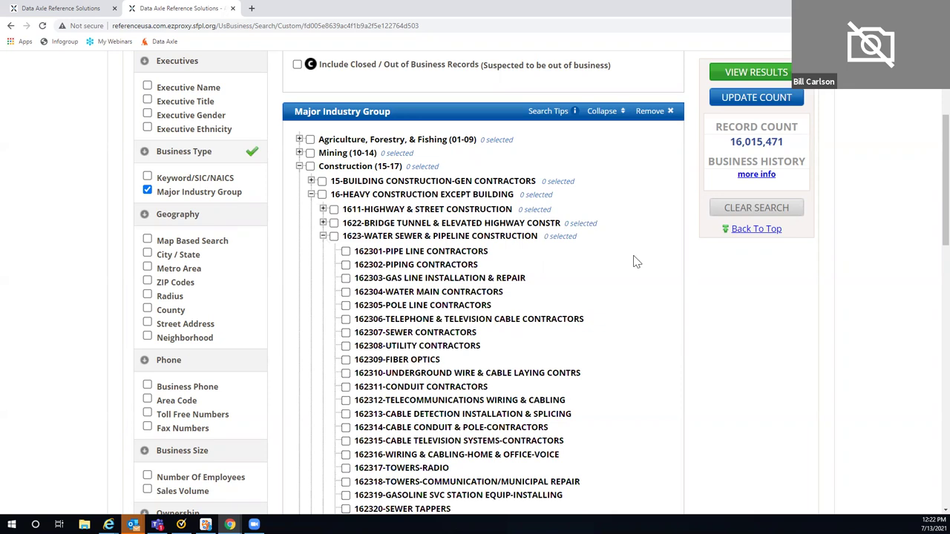
scroll(640, 261, "down", 2)
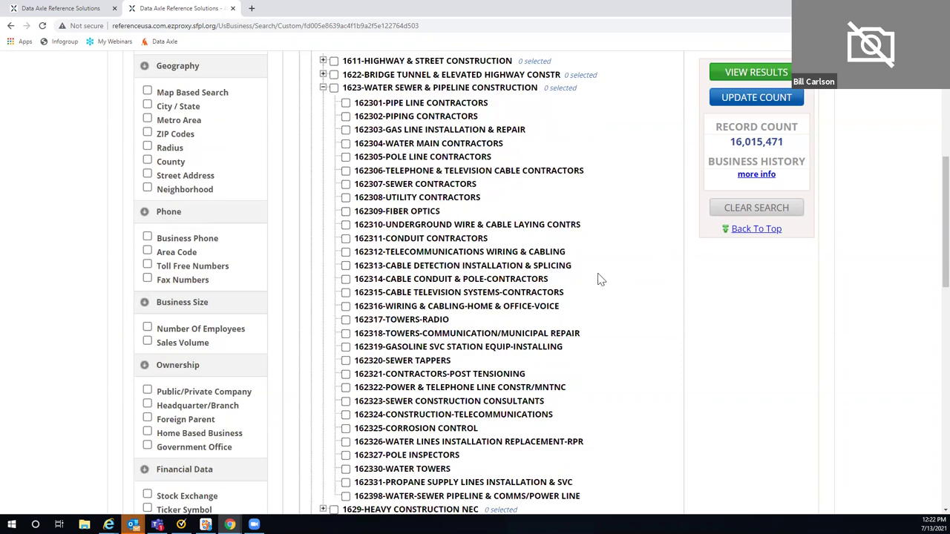
scroll(600, 280, "down", 1)
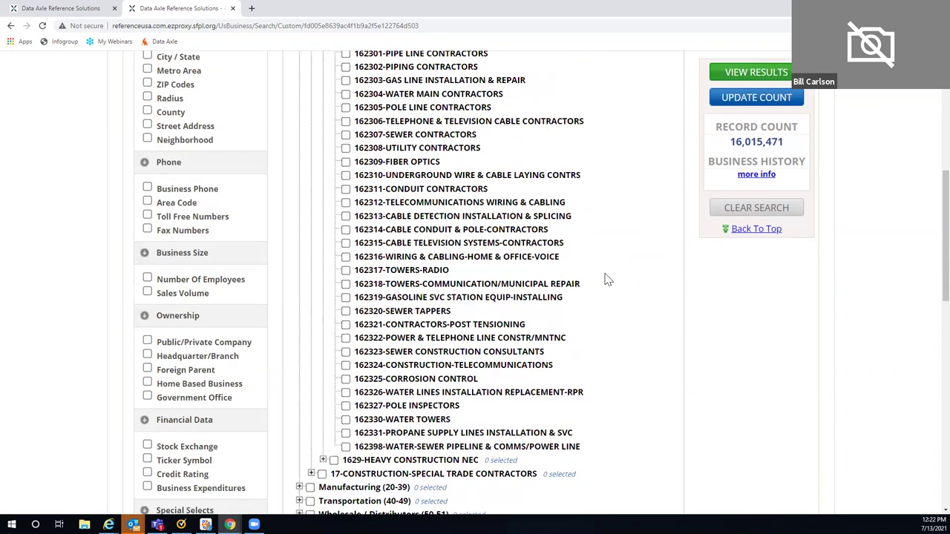
scroll(606, 279, "down", 1)
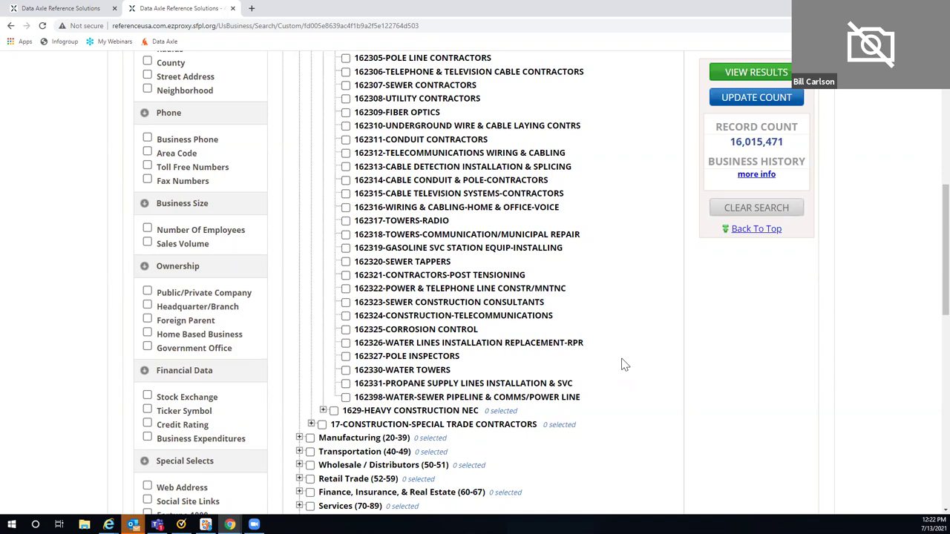
scroll(470, 241, "up", 3)
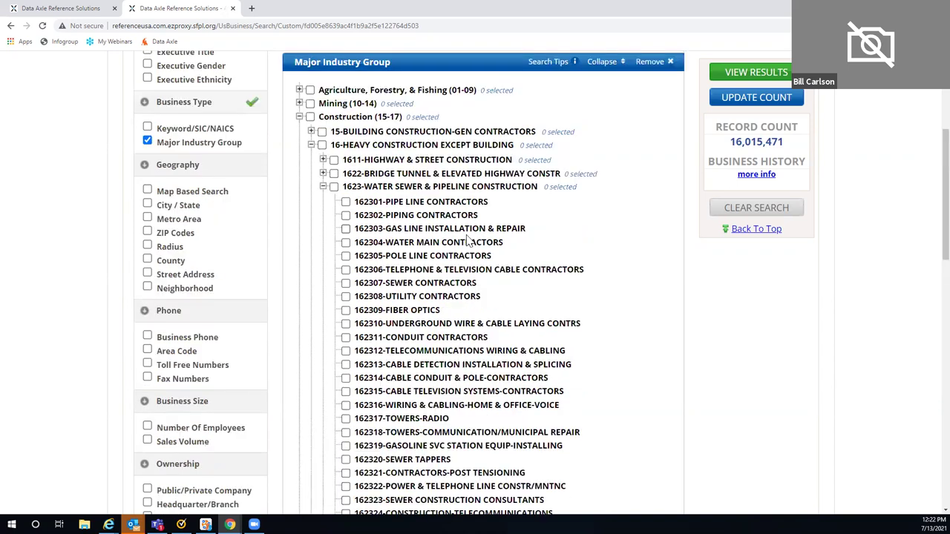
- Collapse the 1623 group and expand 1629-Heavy Construction NEC to examine its six-digit SIC codes
left_click(323, 187)
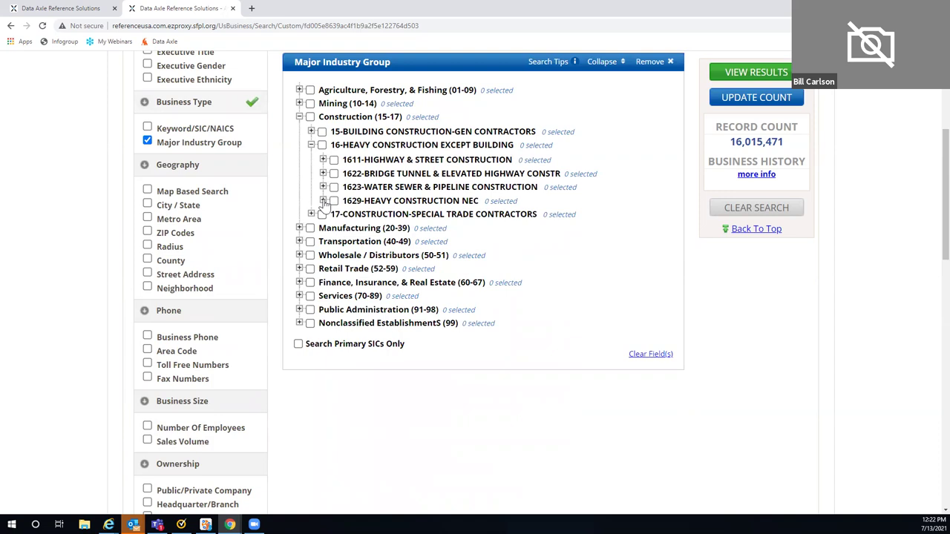
left_click(323, 202)
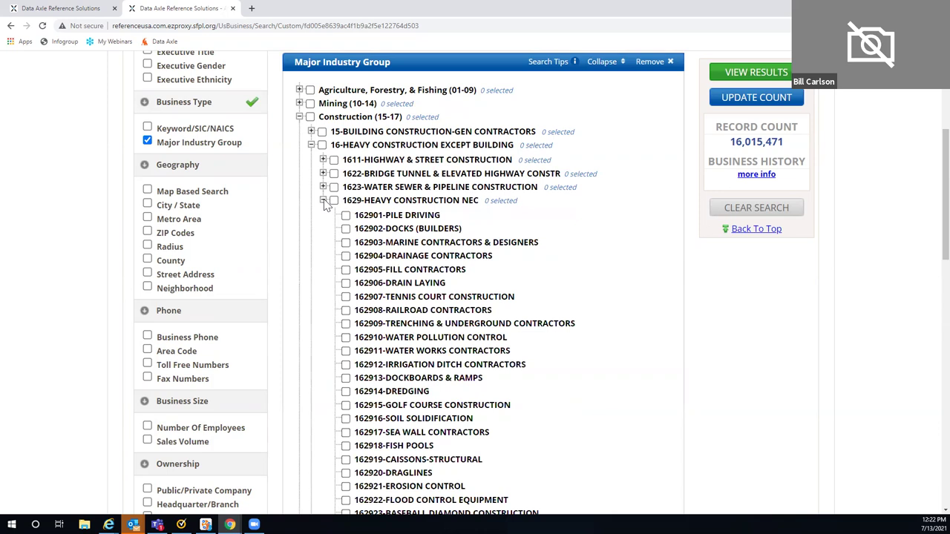
scroll(616, 271, "down", 1)
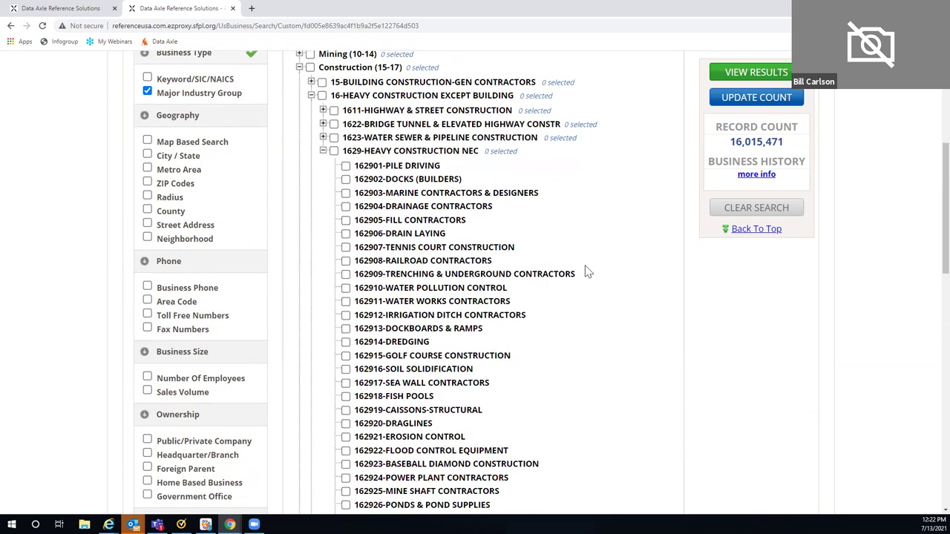
scroll(602, 262, "down", 1)
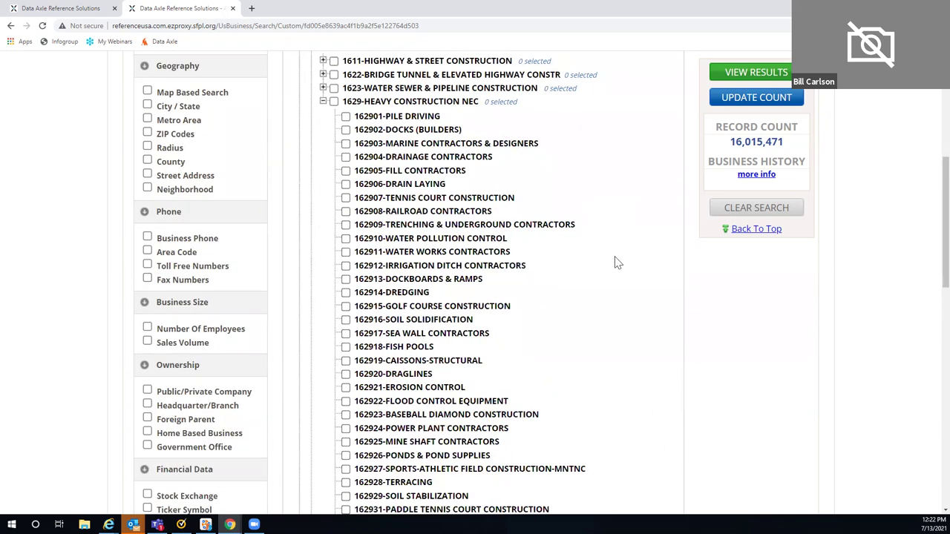
scroll(616, 262, "down", 2)
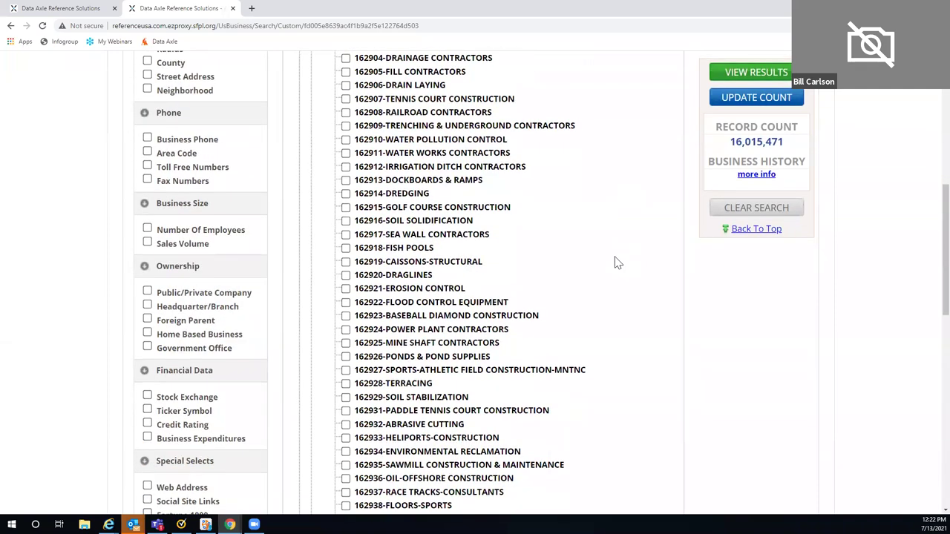
scroll(615, 262, "down", 2)
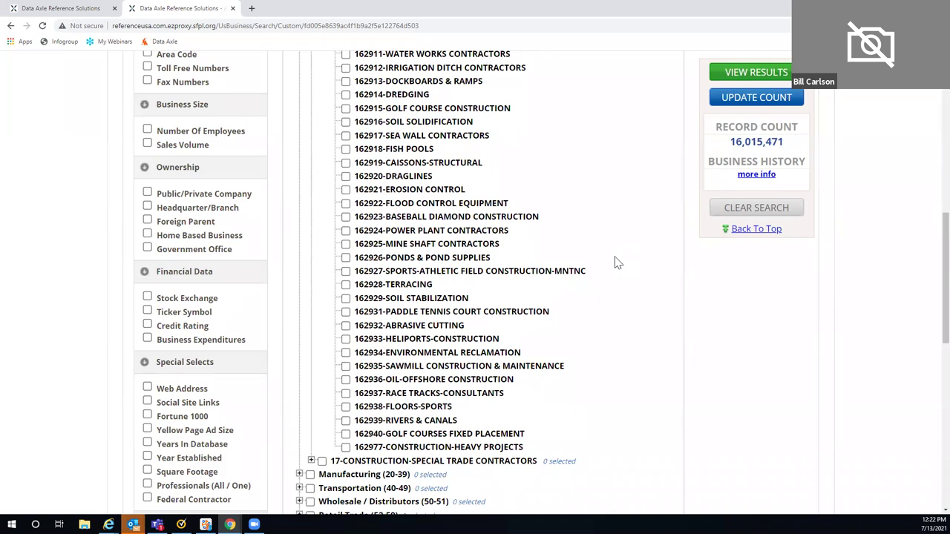
scroll(616, 262, "up", 3)
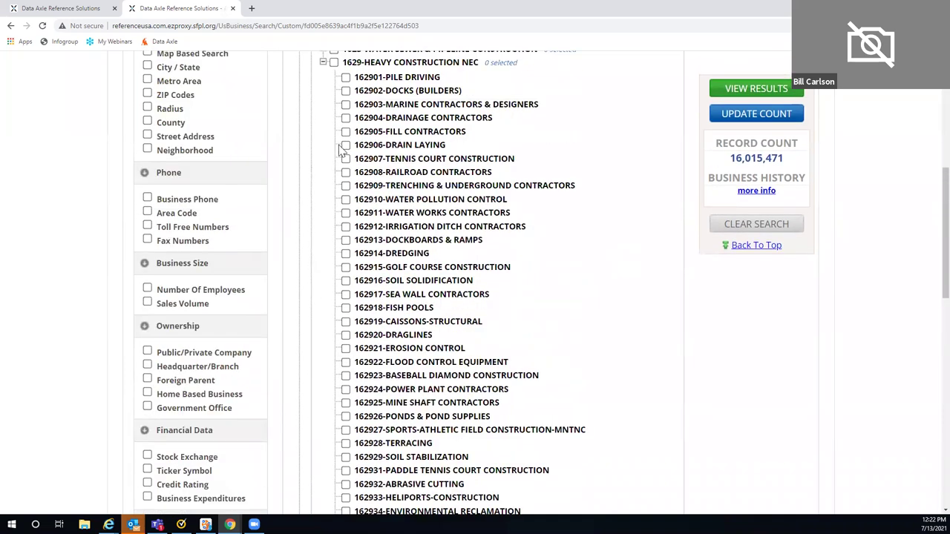
- Collapse the heavy construction groups and examine the codes of 1542-General Contractors-Nonresidential Bldg under 15-Building Construction-Gen Contractors
left_click(312, 150)
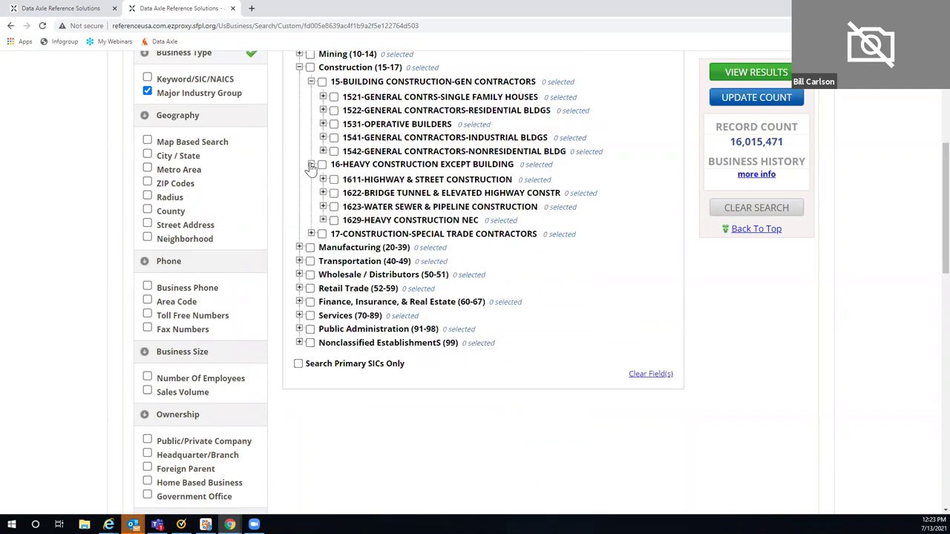
left_click(311, 165)
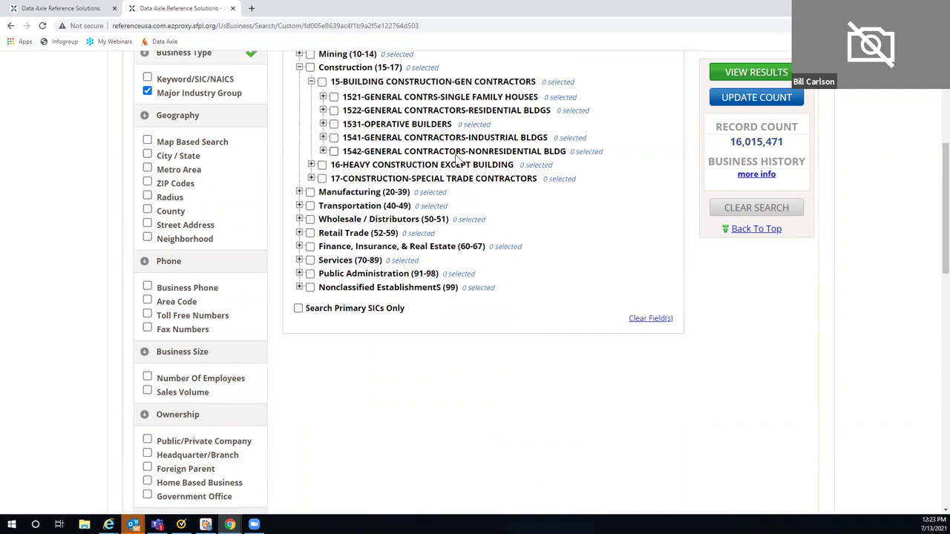
left_click(323, 151)
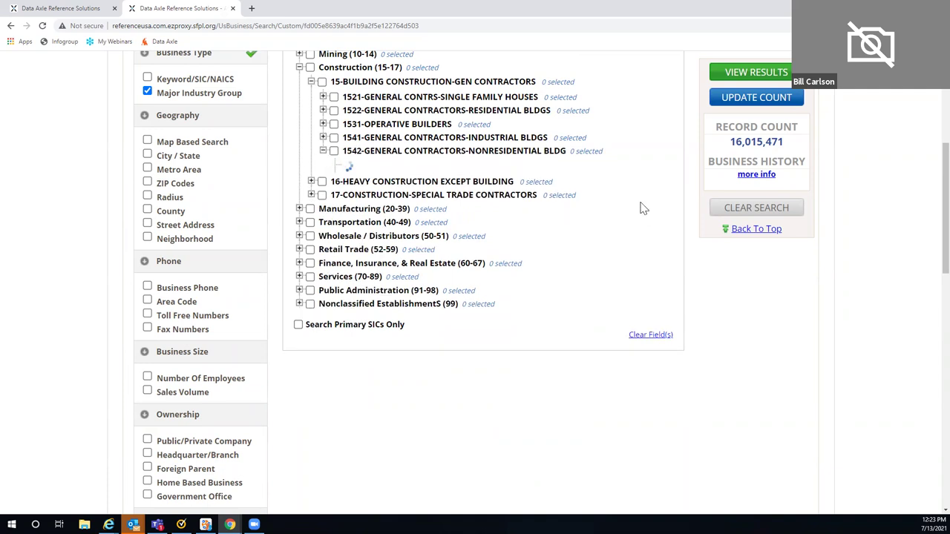
scroll(643, 210, "down", 1)
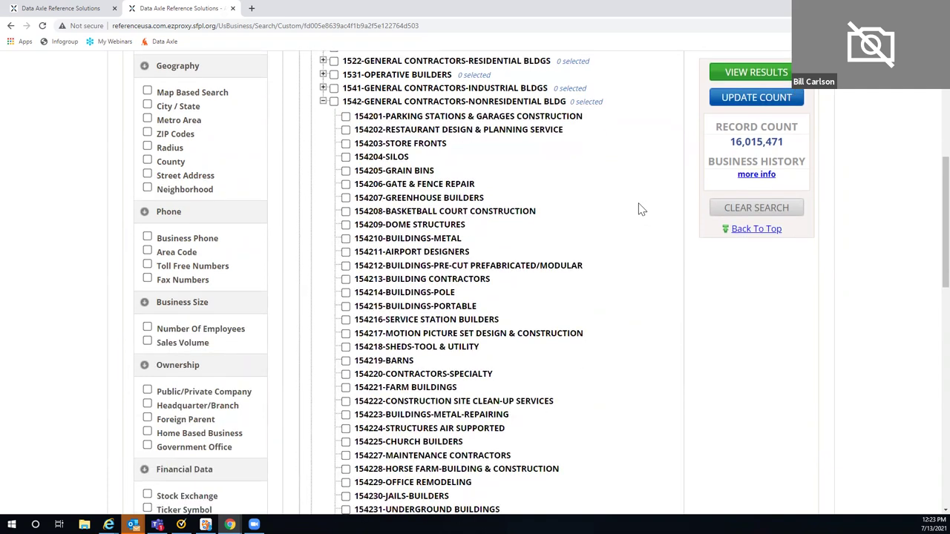
scroll(640, 210, "down", 1)
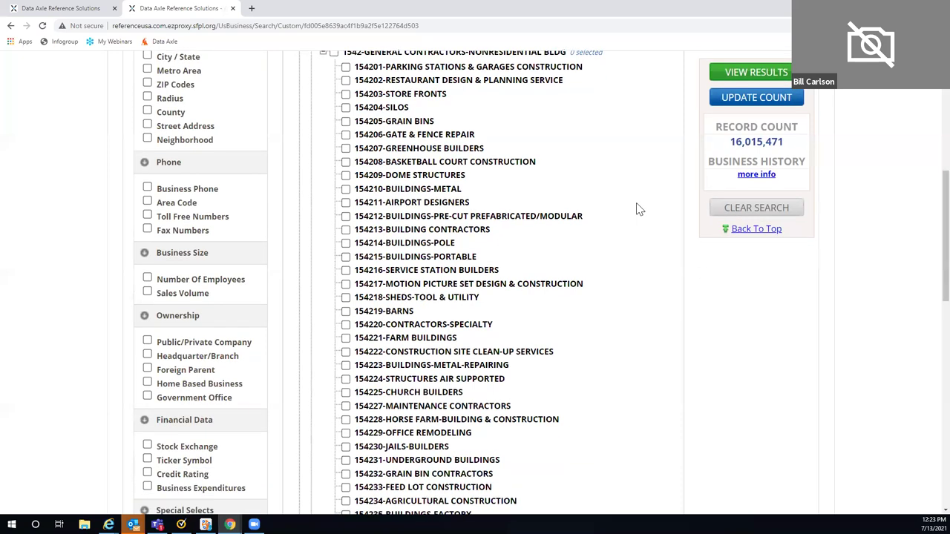
scroll(640, 210, "down", 1)
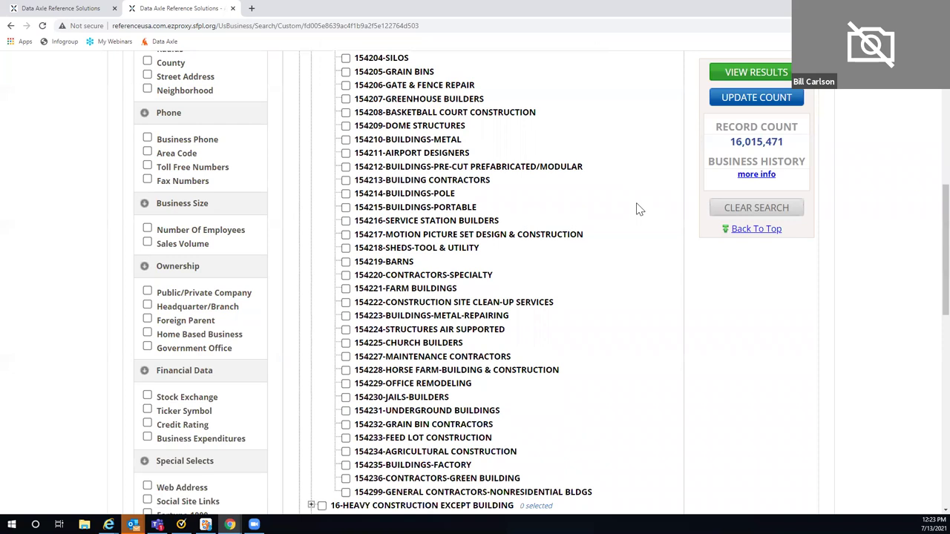
scroll(413, 198, "down", 1)
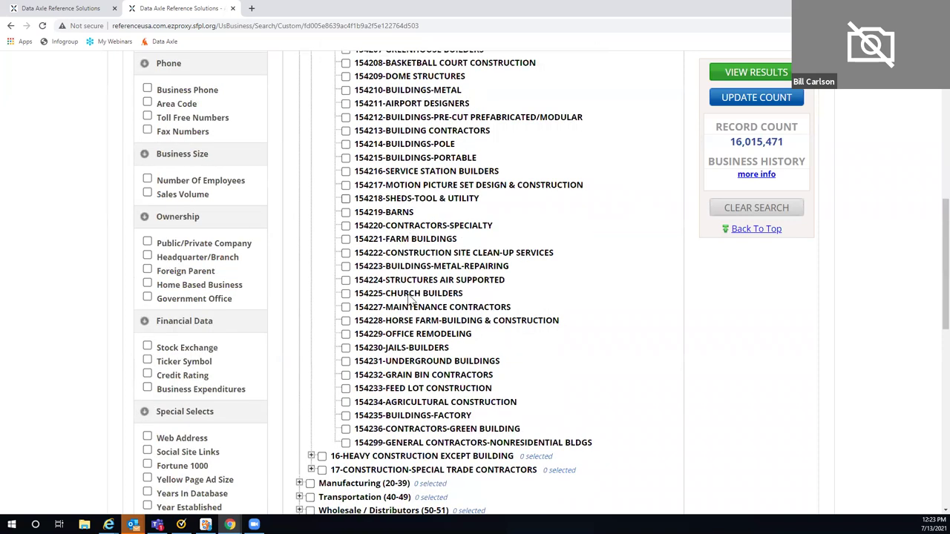
scroll(377, 273, "up", 2)
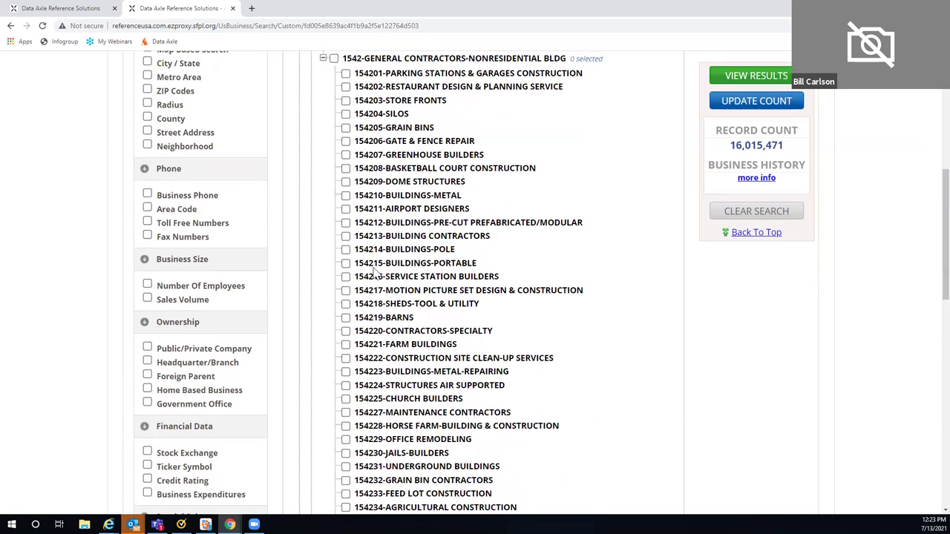
scroll(376, 273, "up", 2)
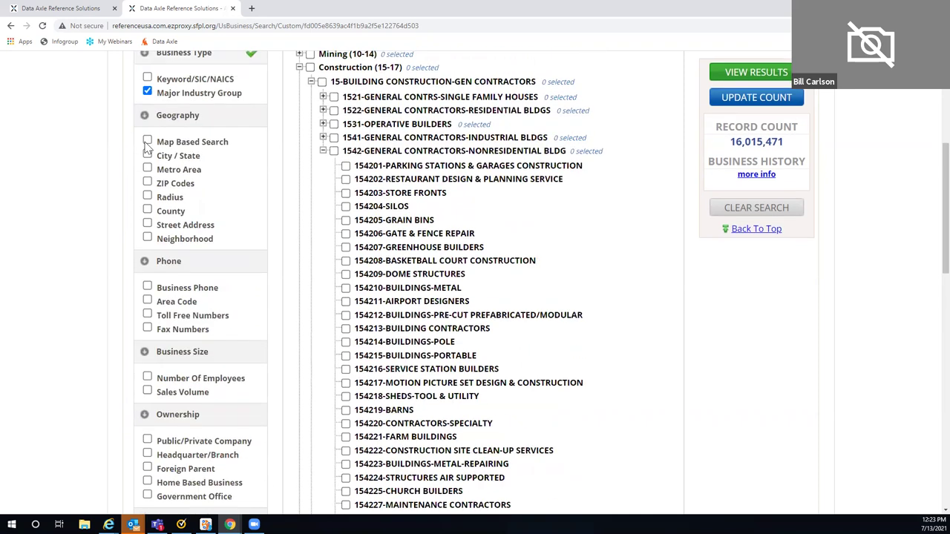
- Replace the Major Industry Group criterion with Keyword/SIC/NAICS
left_click(148, 93)
left_click(147, 77)
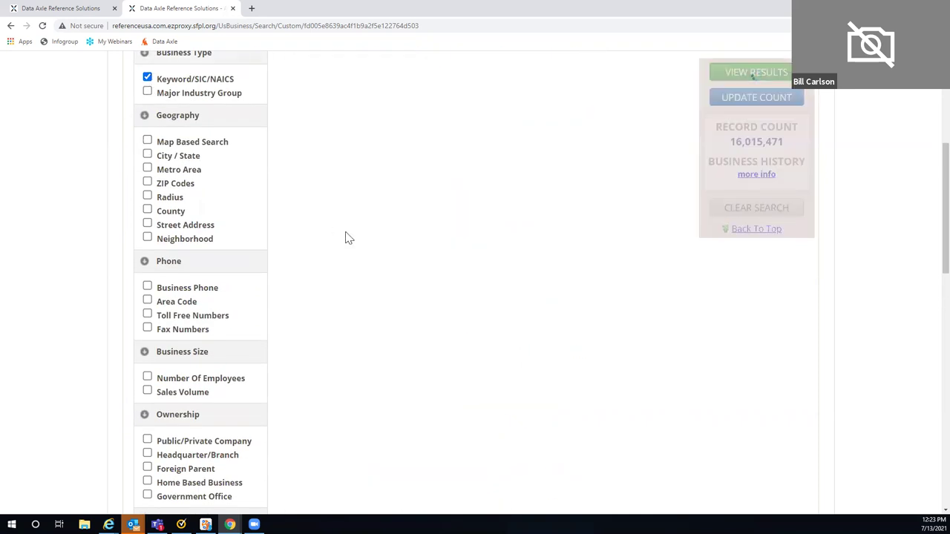
scroll(346, 238, "up", 4)
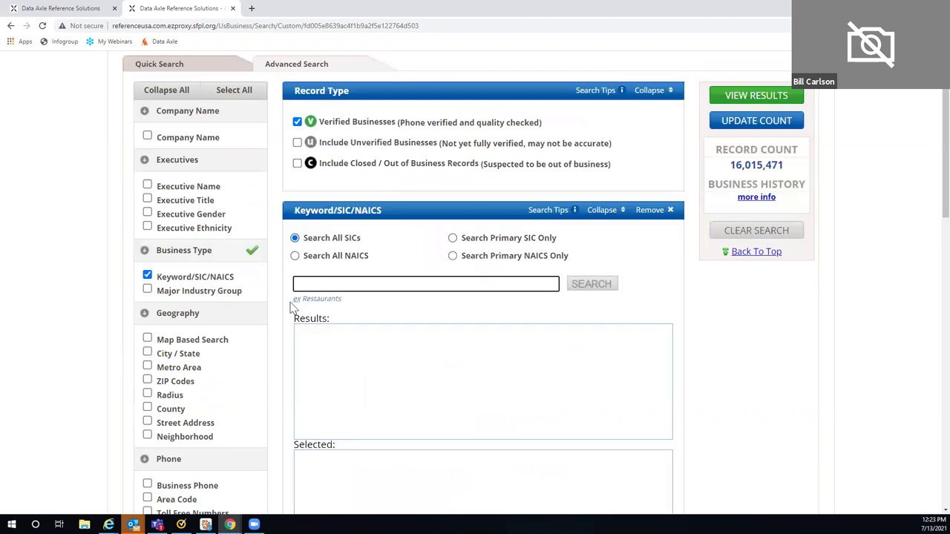
- Search all SICs for "Water well drillers" and select 178101 - Water Well Drilling & Service
left_click(299, 283)
type("Water")
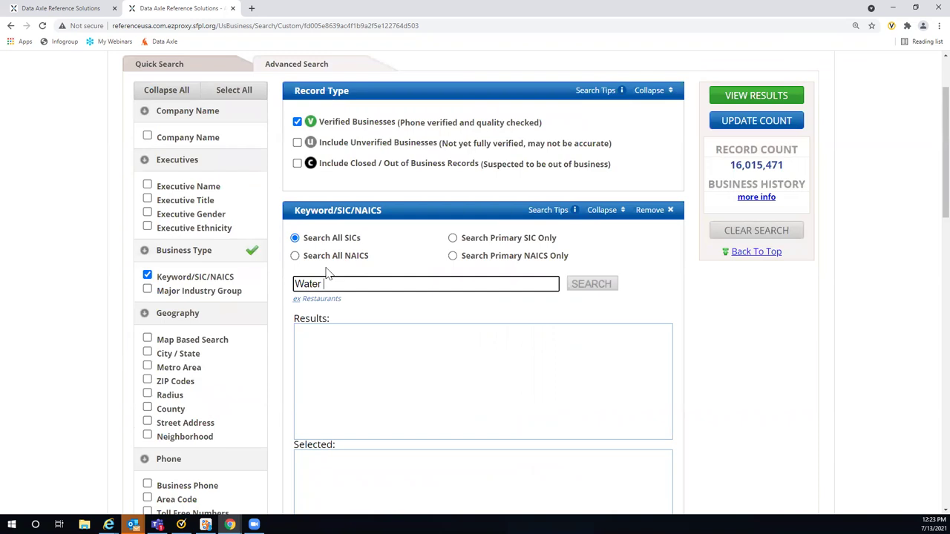
type("well drillers")
left_click(599, 290)
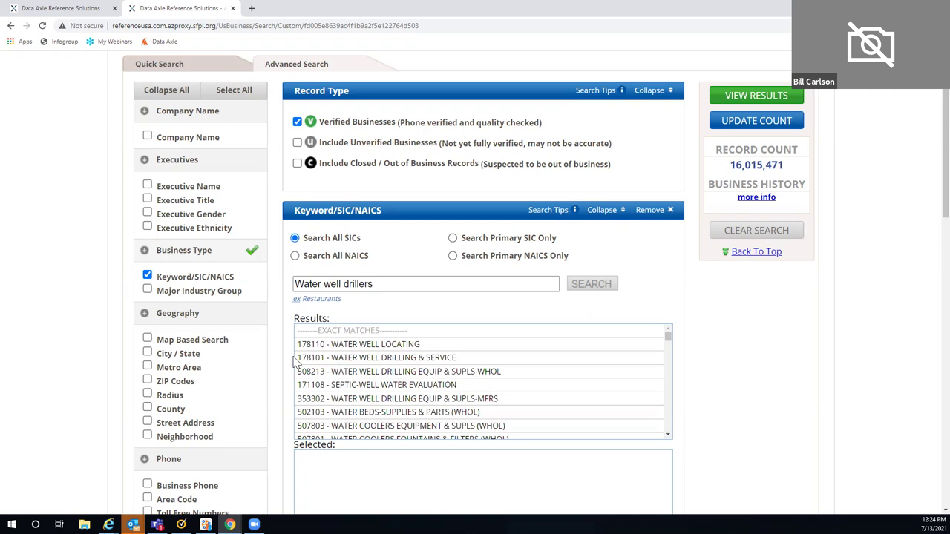
left_click(347, 359)
scroll(572, 371, "down", 1)
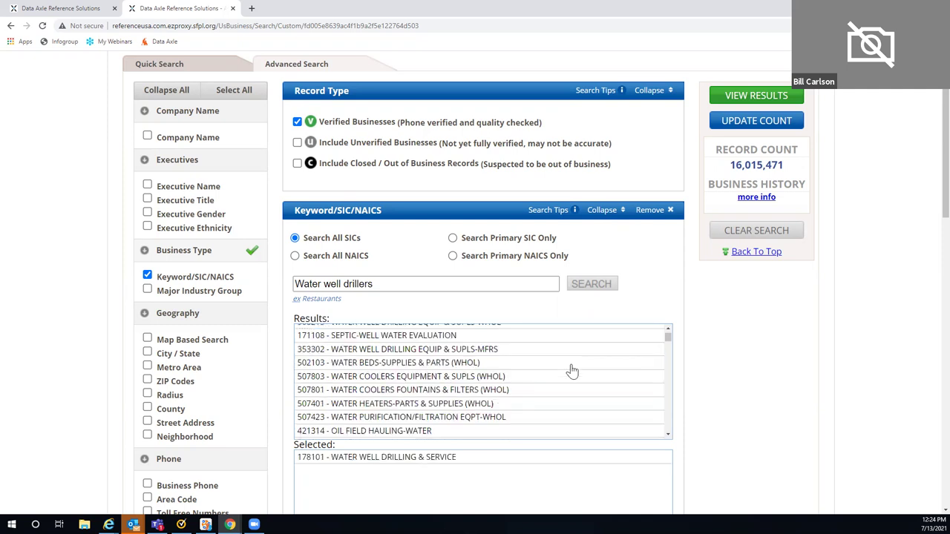
- Replace the Keyword/SIC/NAICS criterion with Major Industry Group and examine the Construction groups under 17-Construction-Special Trade Contractors
scroll(370, 234, "down", 2)
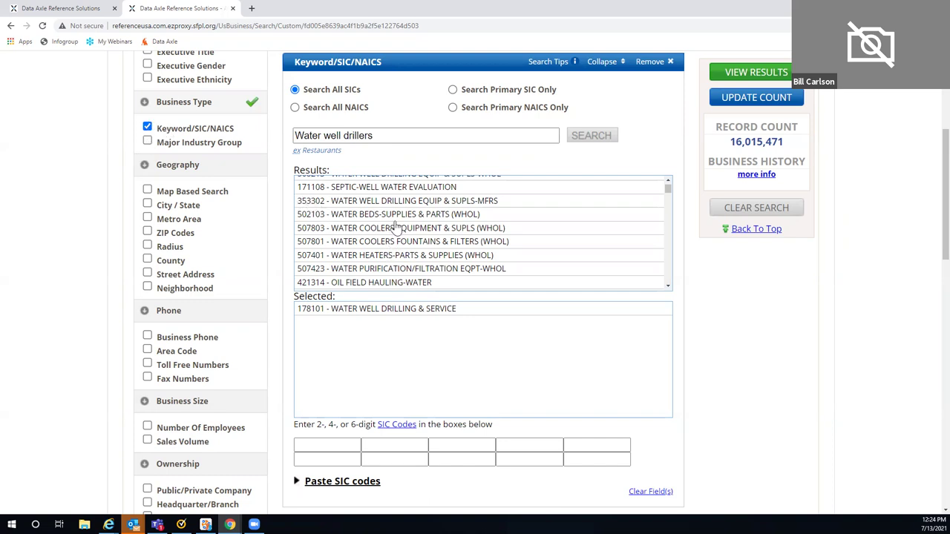
left_click(147, 143)
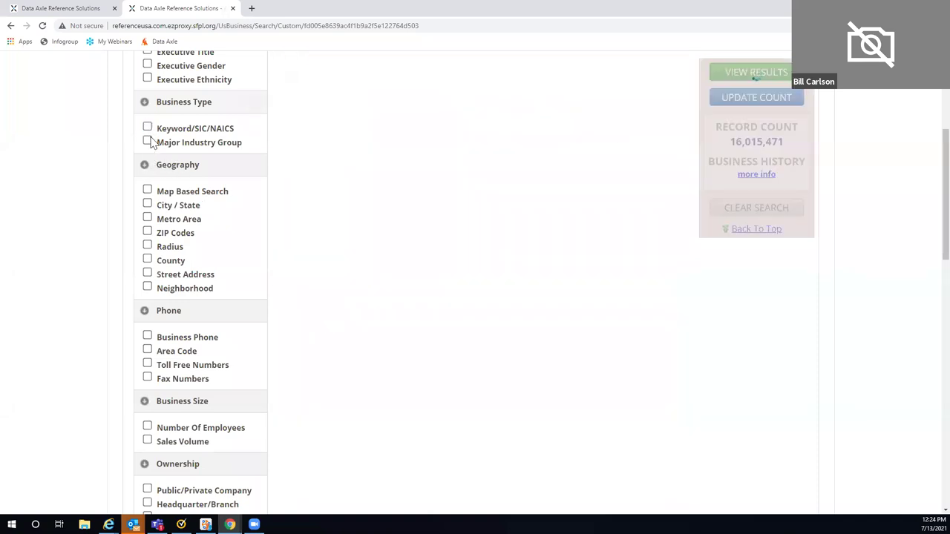
left_click(147, 143)
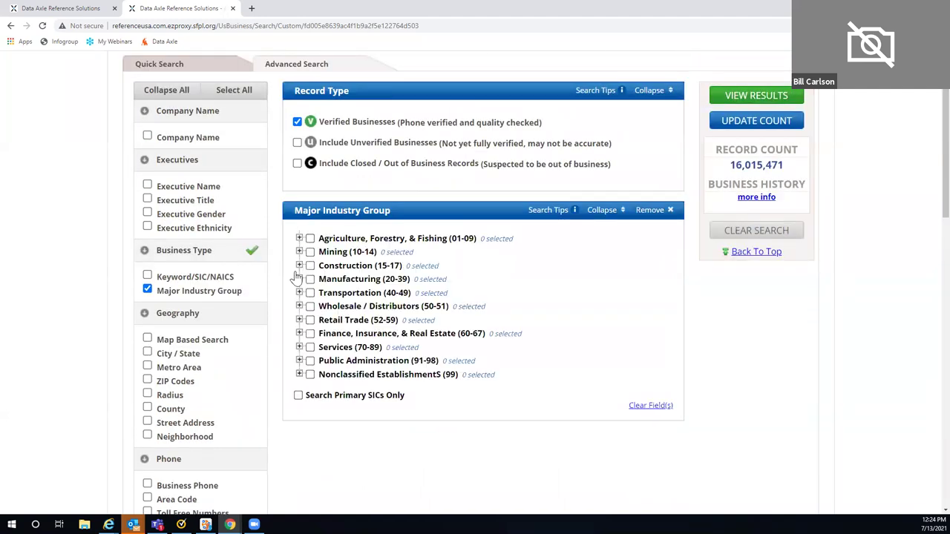
left_click(299, 266)
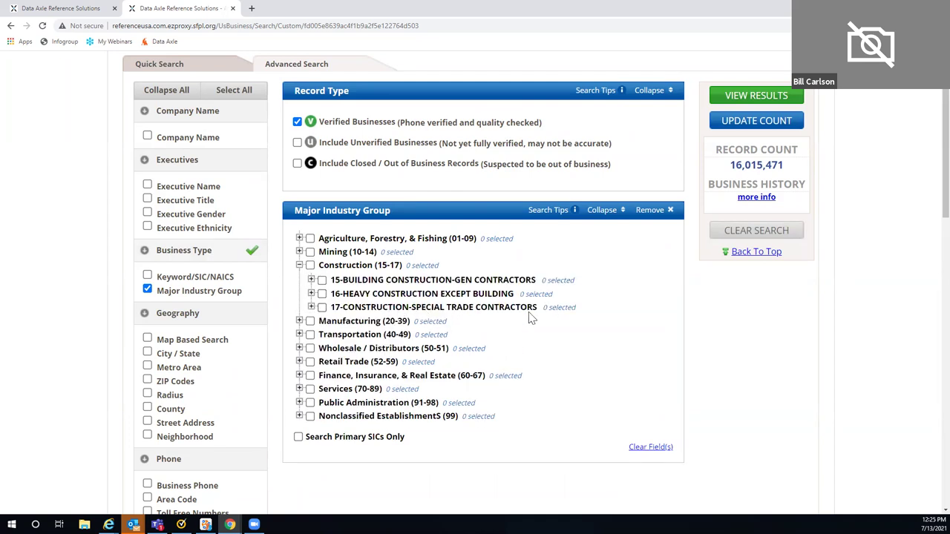
left_click(312, 308)
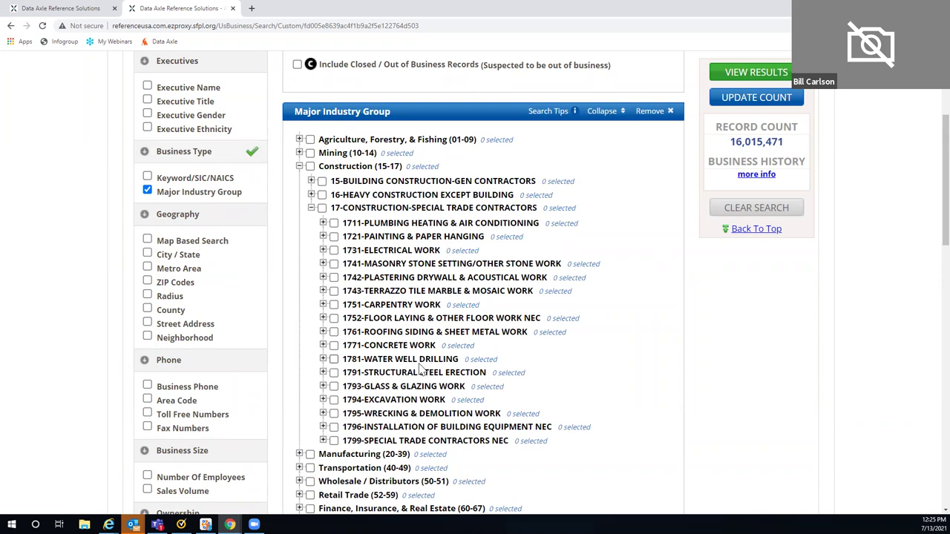
left_click(650, 112)
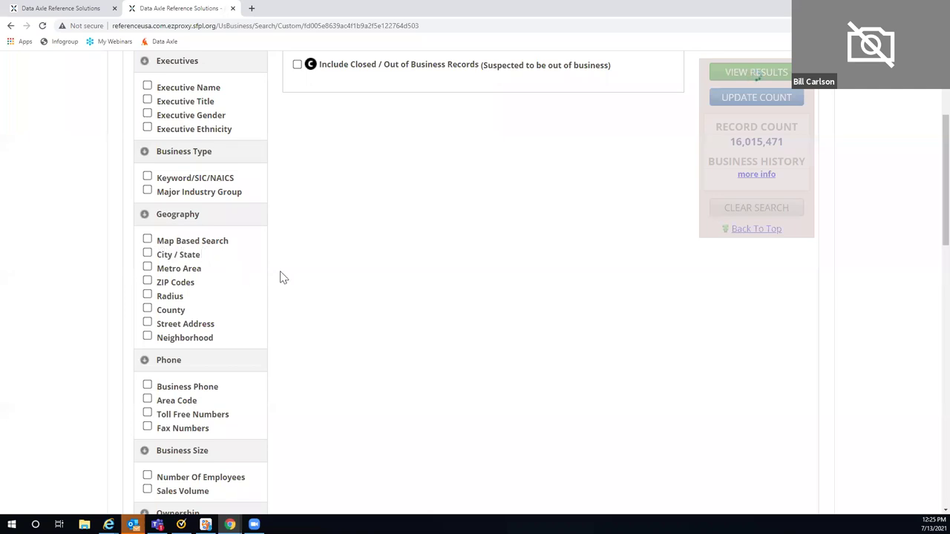
- Review the available search criteria and examine the options of the Headquarter/Branch and Home Based Business criteria
scroll(282, 276, "down", 2)
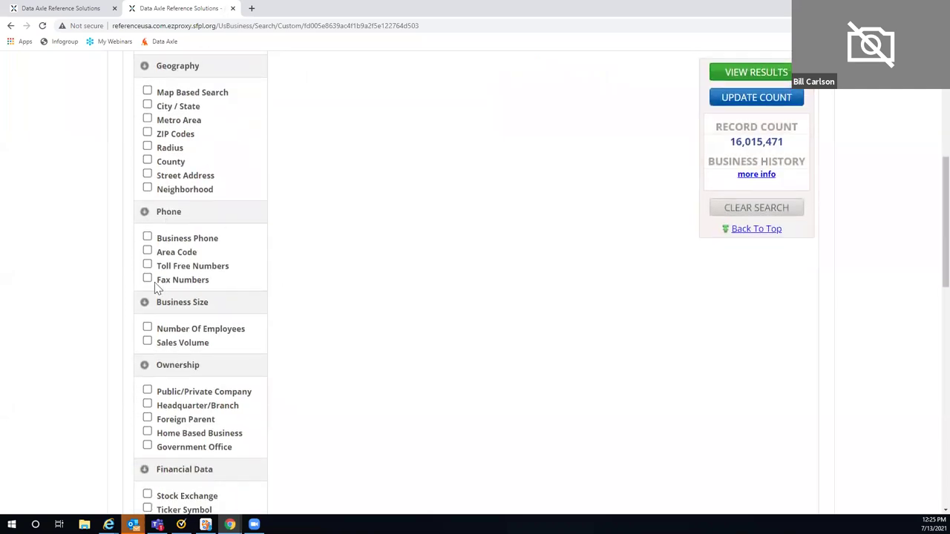
scroll(227, 280, "down", 1)
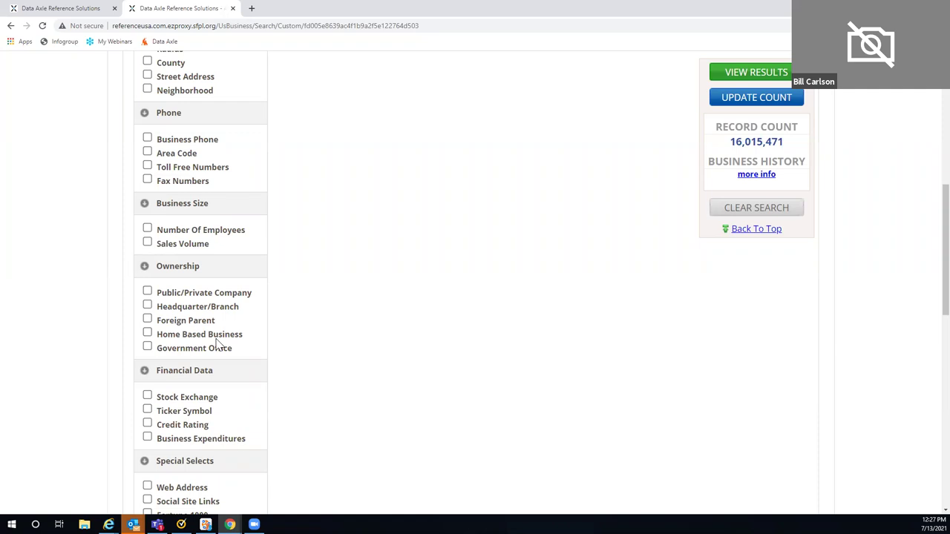
scroll(212, 181, "up", 1)
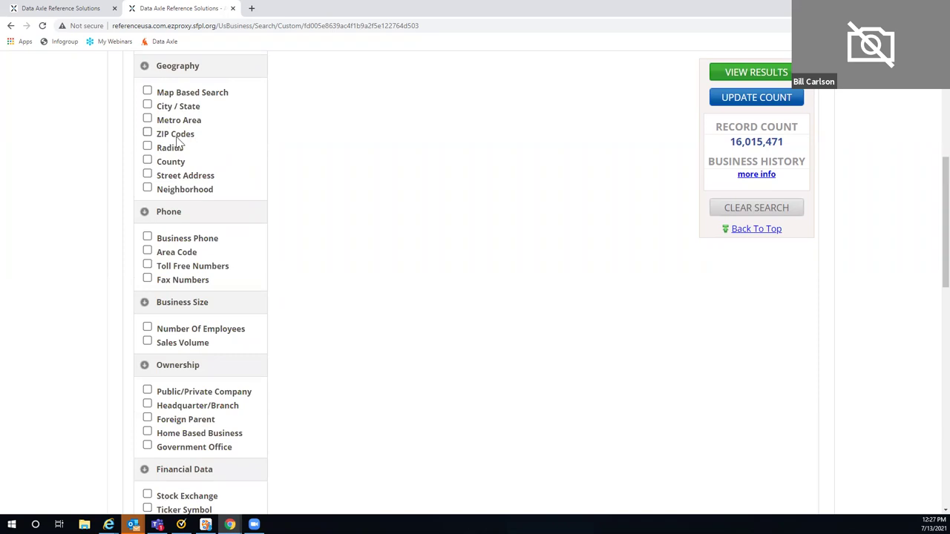
left_click(147, 405)
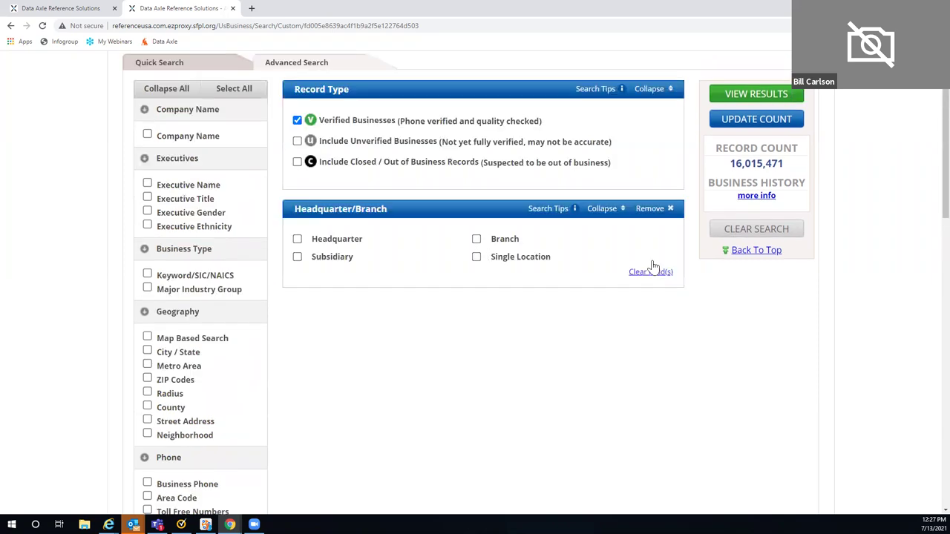
scroll(301, 405, "down", 4)
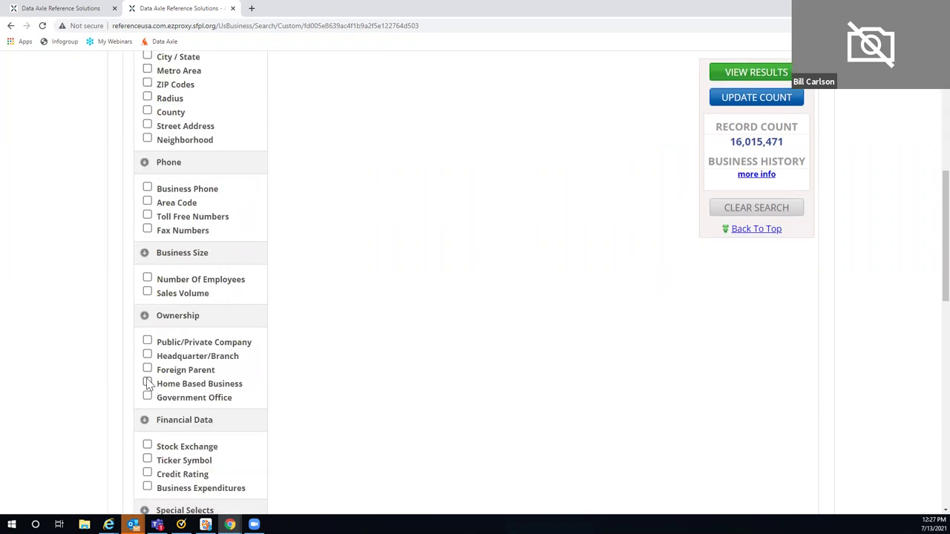
left_click(147, 383)
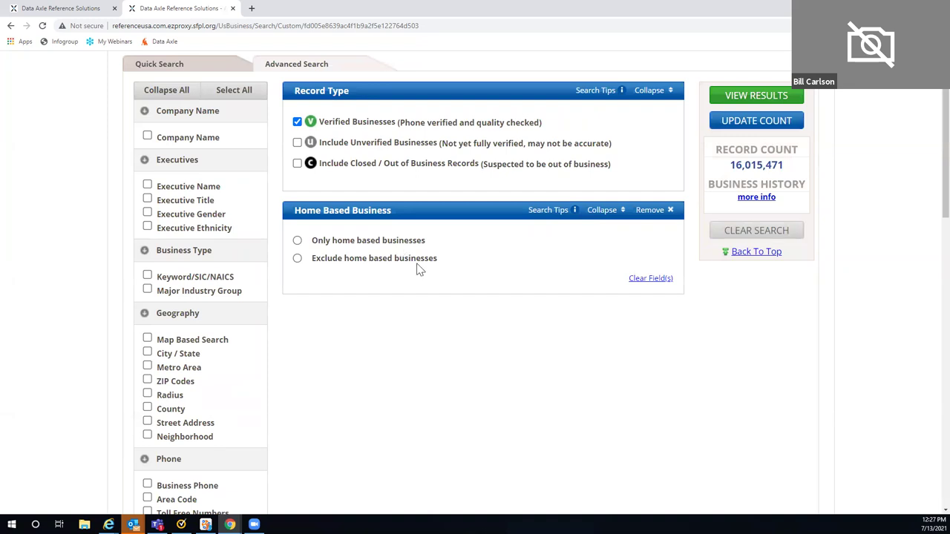
left_click(649, 211)
- Add the Years In Database criterion and select 1 year and 2 years
scroll(296, 327, "down", 3)
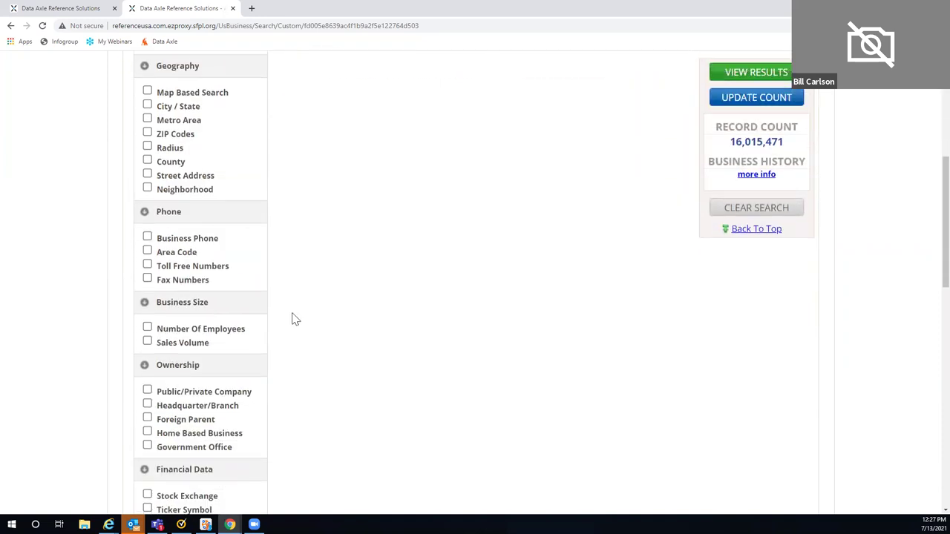
scroll(288, 311, "down", 3)
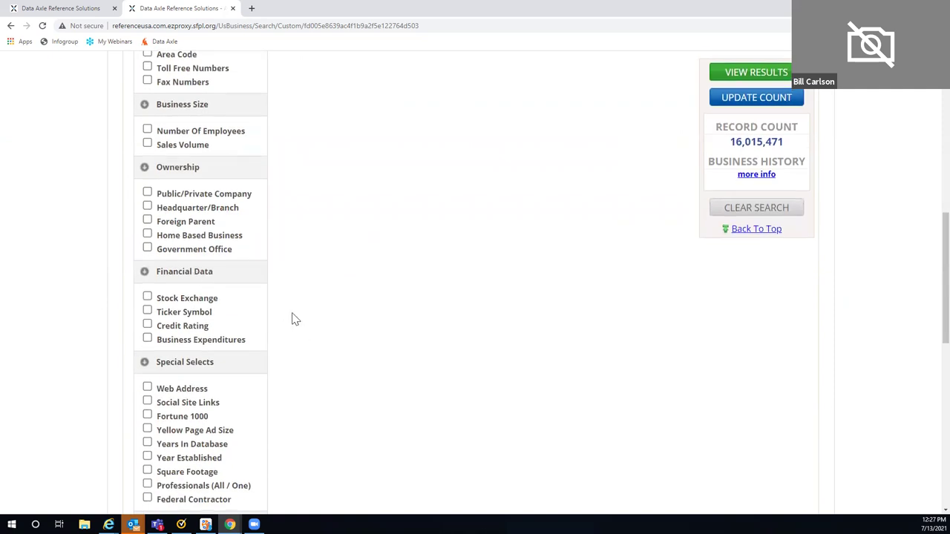
scroll(307, 319, "down", 2)
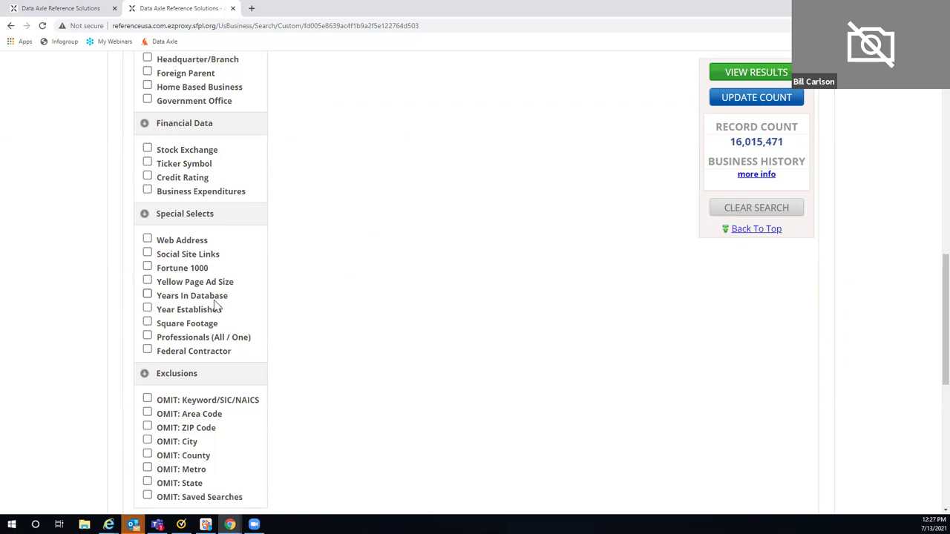
left_click(148, 296)
left_click(333, 150)
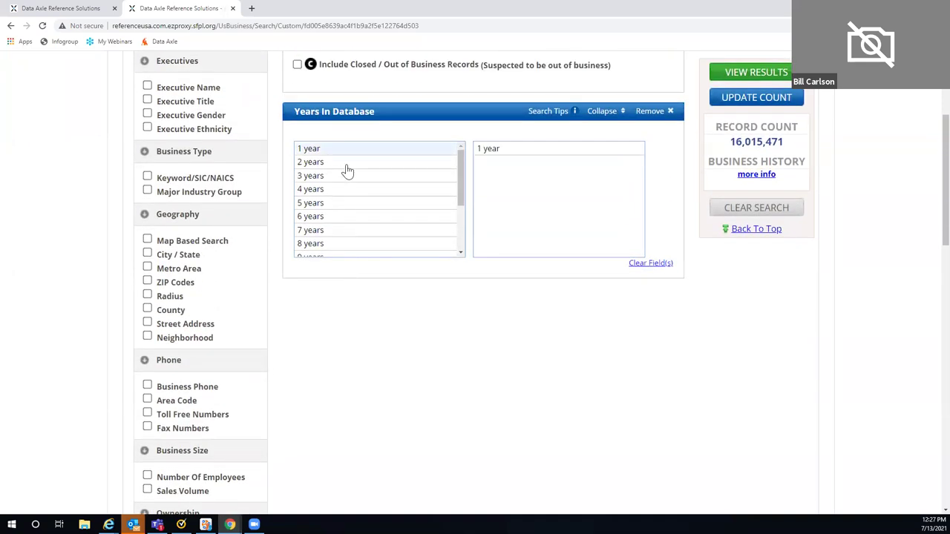
left_click(348, 165)
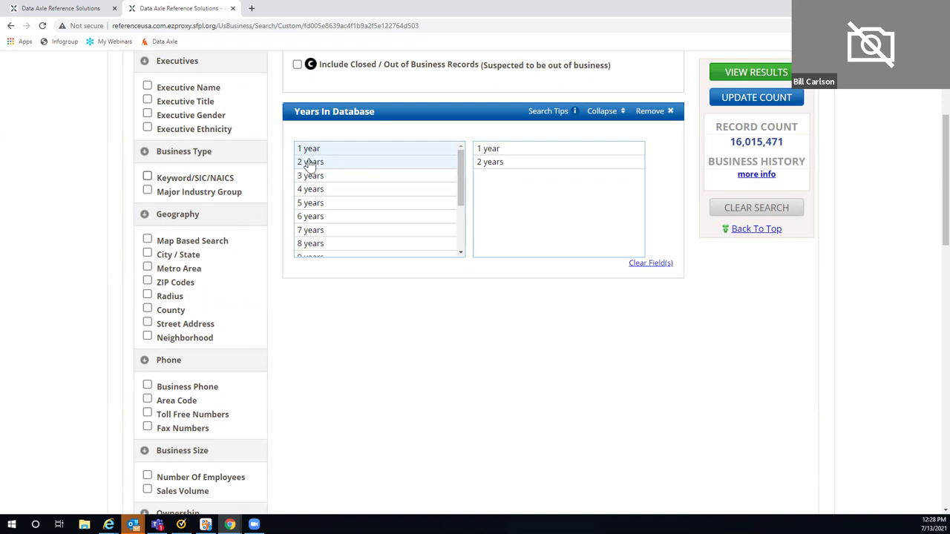
- Replace the selected Years In Database values with 12, 13, 14 and 15+ years
left_click(386, 162)
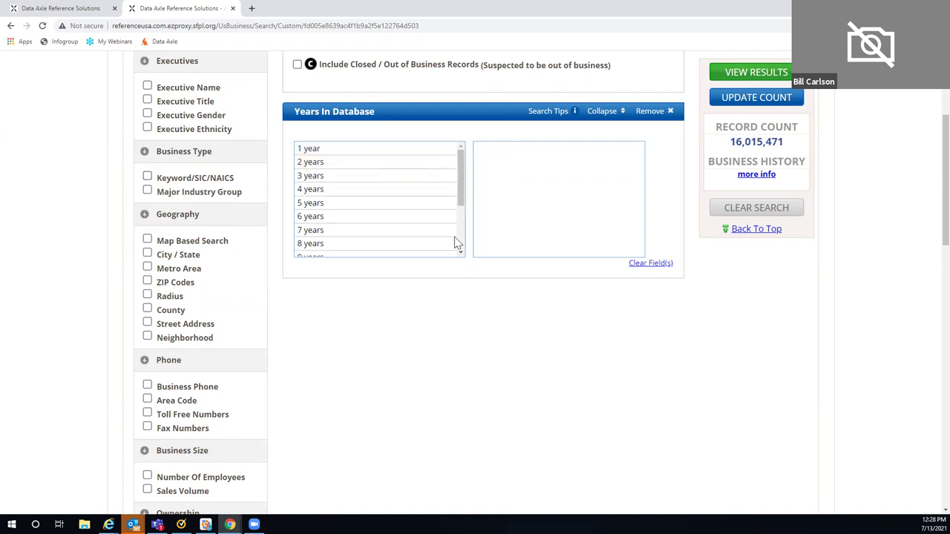
scroll(320, 212, "down", 2)
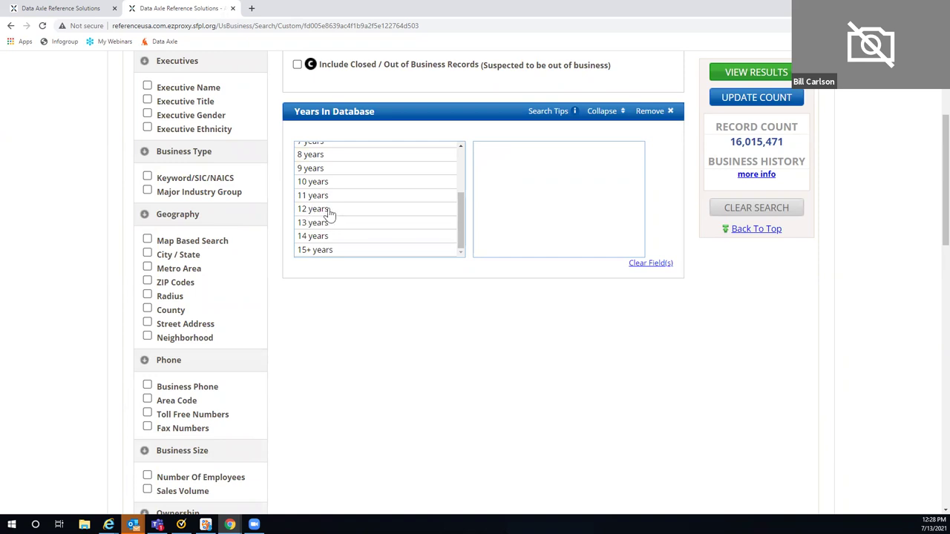
left_click_drag(330, 214, 322, 265)
left_click_drag(463, 207, 516, 213)
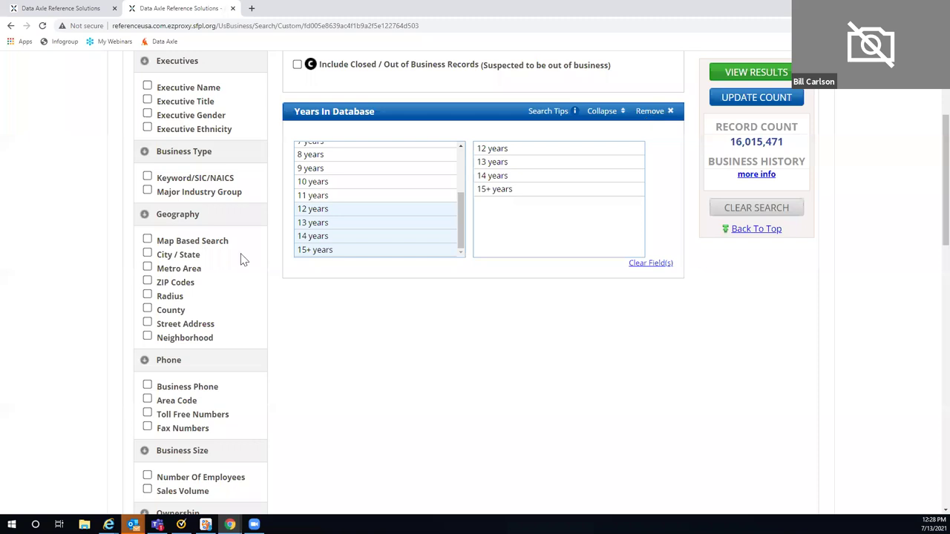
- Try the Professionals (All / One) criterion with One Professional, and remove it from the search
scroll(280, 254, "down", 9)
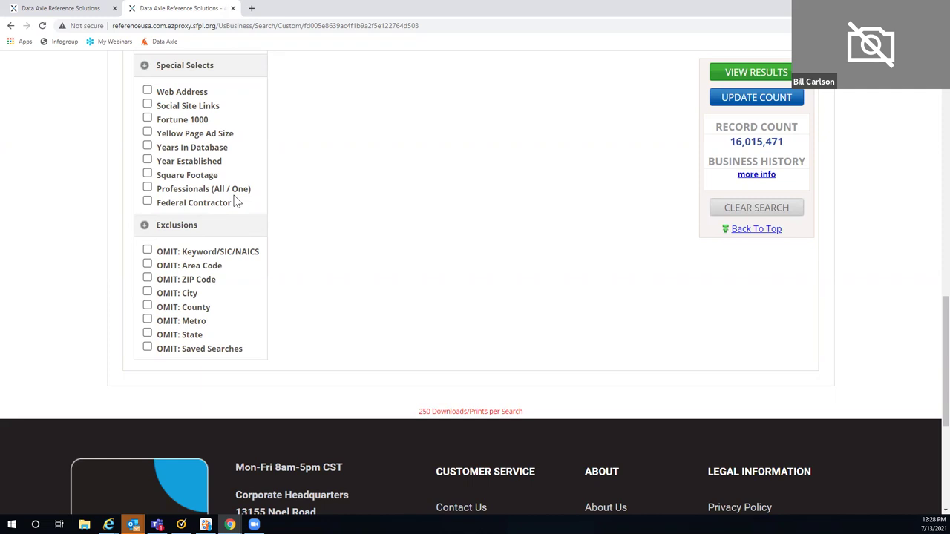
left_click(147, 188)
scroll(386, 195, "up", 2)
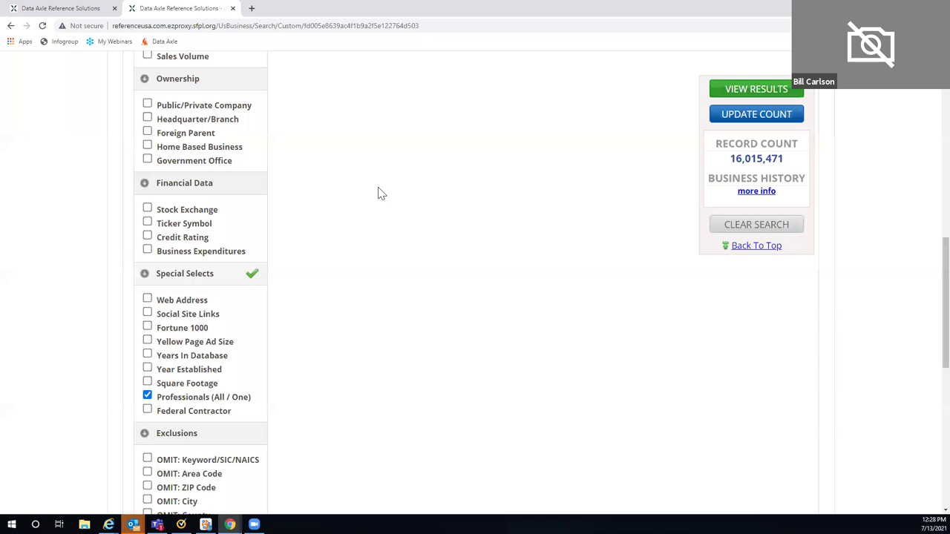
scroll(297, 165, "up", 5)
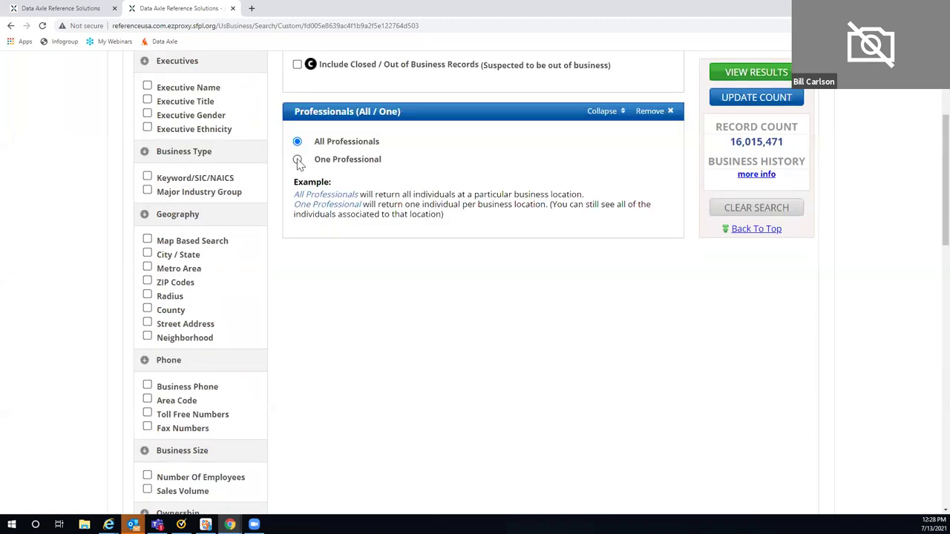
left_click(297, 160)
left_click(644, 111)
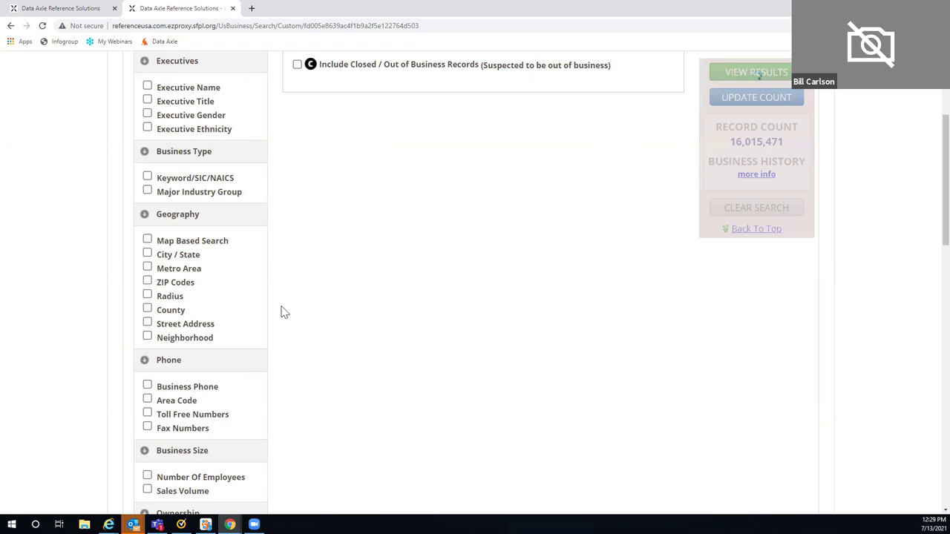
- Add the OMIT: Keyword/SIC/NAICS exclusion, search all SICs for "ATM" and select 602103 - Automated Teller Machines
scroll(282, 312, "down", 8)
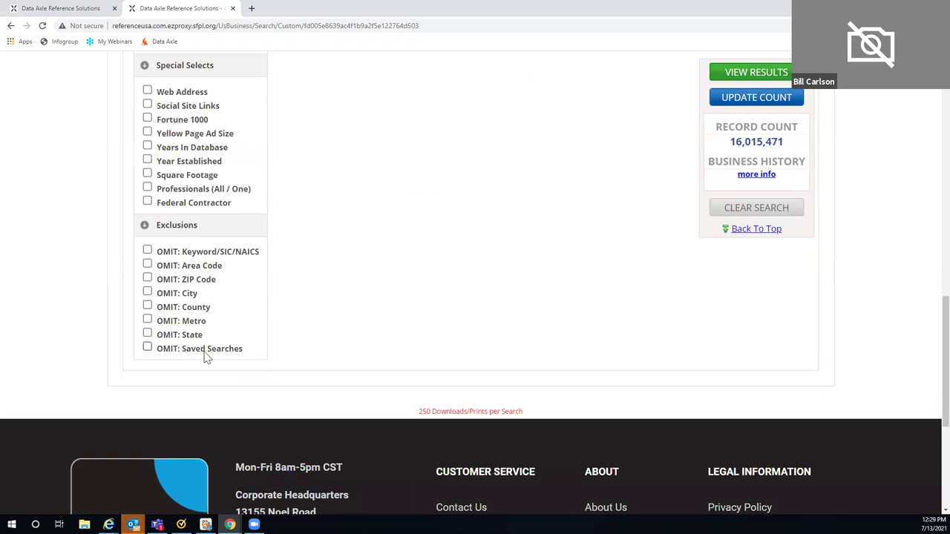
left_click(148, 251)
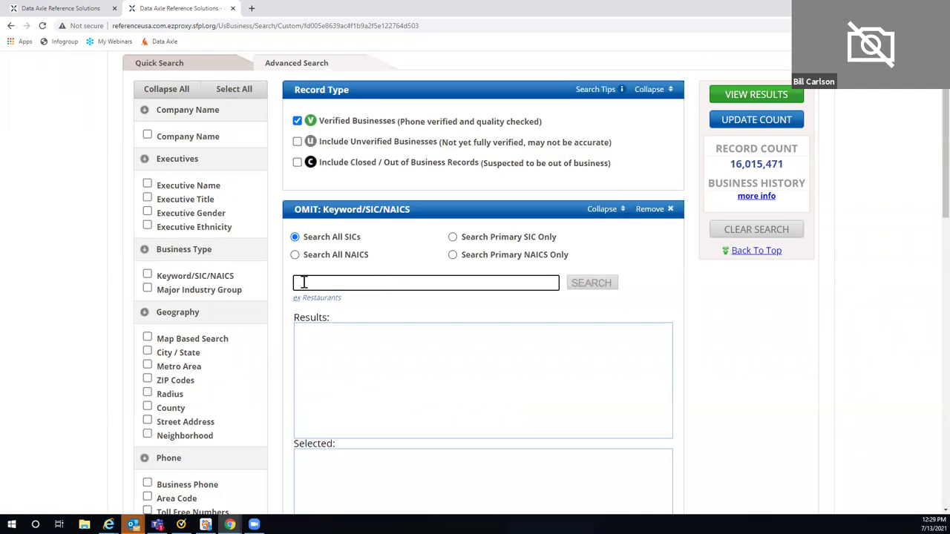
type("ATM")
left_click(589, 288)
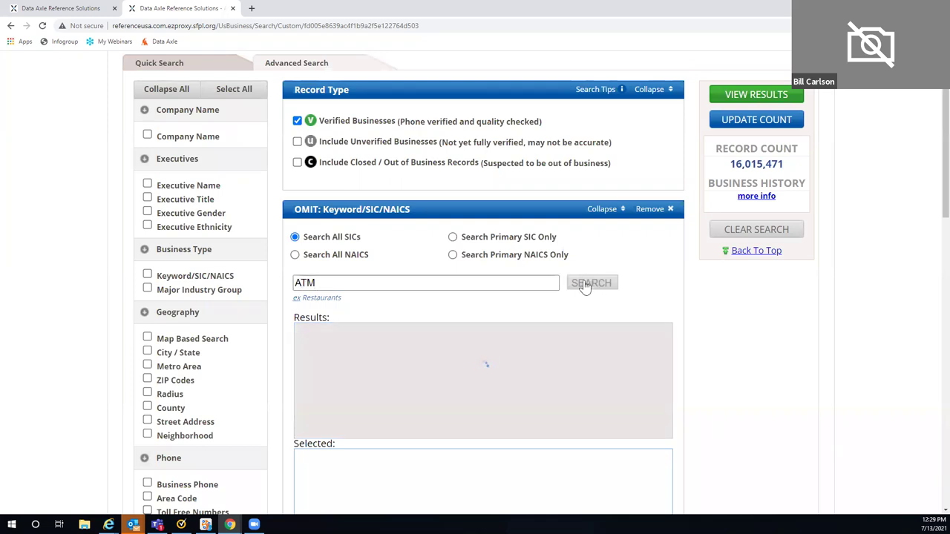
scroll(786, 301, "down", 1)
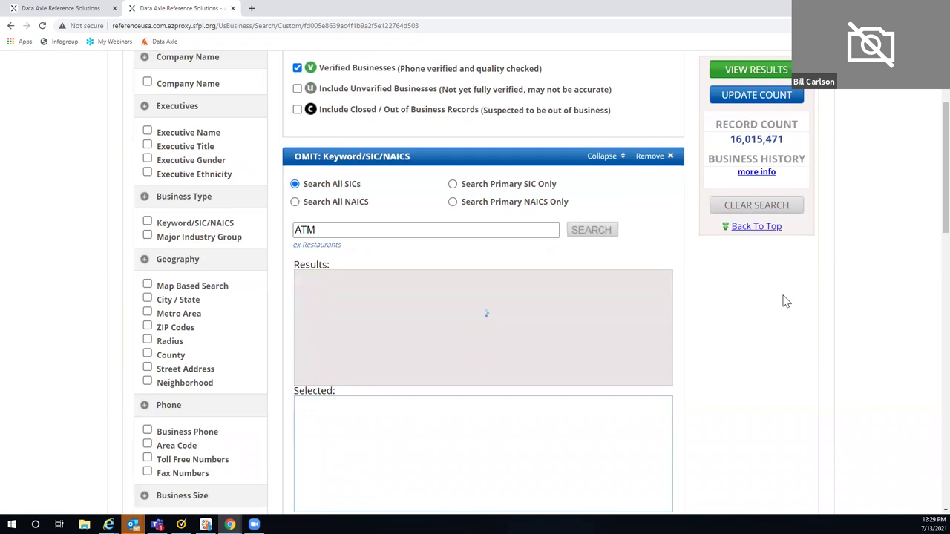
scroll(786, 301, "down", 2)
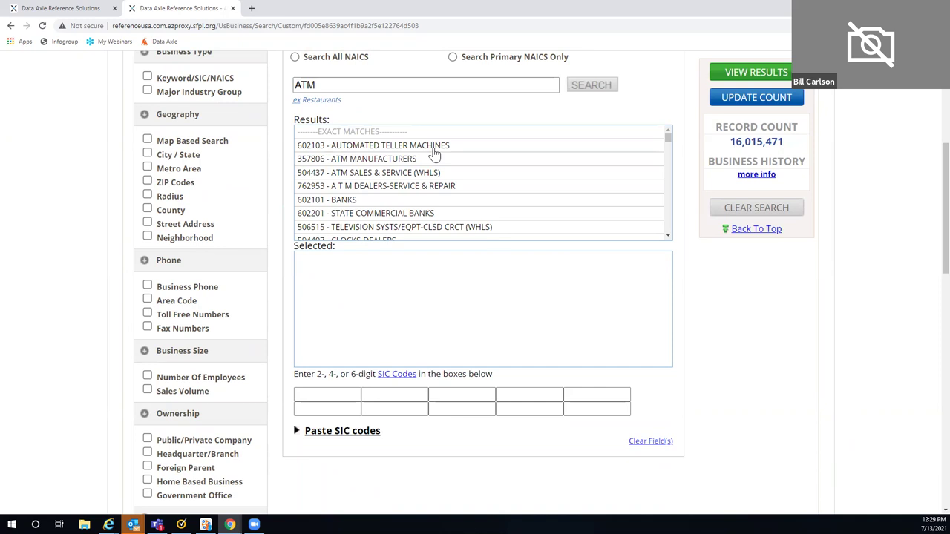
left_click(431, 148)
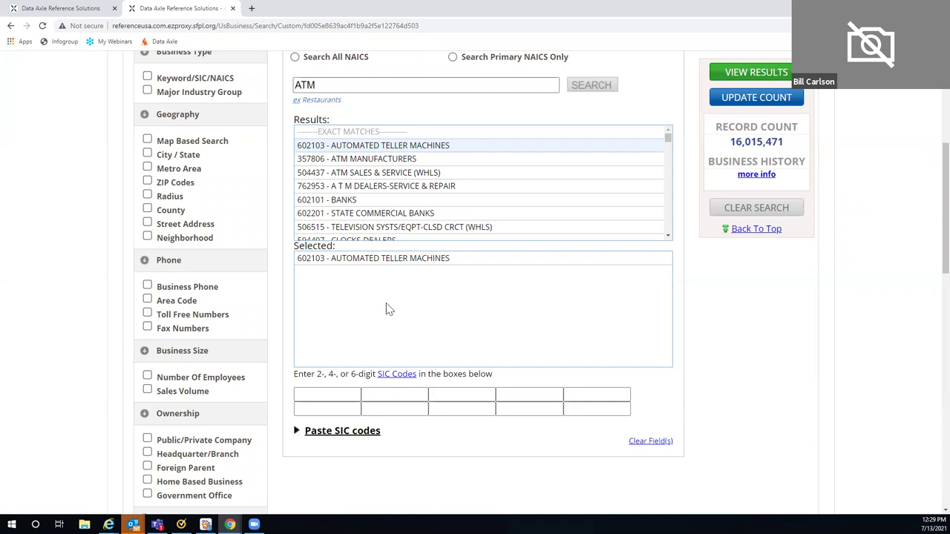
- Remove the OMIT: Keyword/SIC/NAICS criterion from the search
scroll(393, 311, "up", 1)
scroll(635, 265, "up", 1)
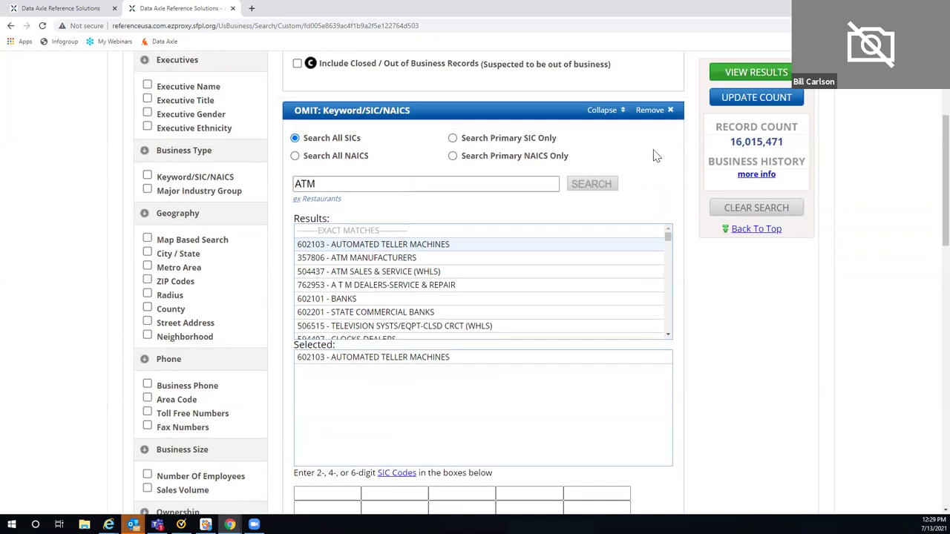
left_click(649, 110)
- Add the Keyword/SIC/NAICS criterion and search all SICs for "Restaurants"
scroll(371, 185, "up", 2)
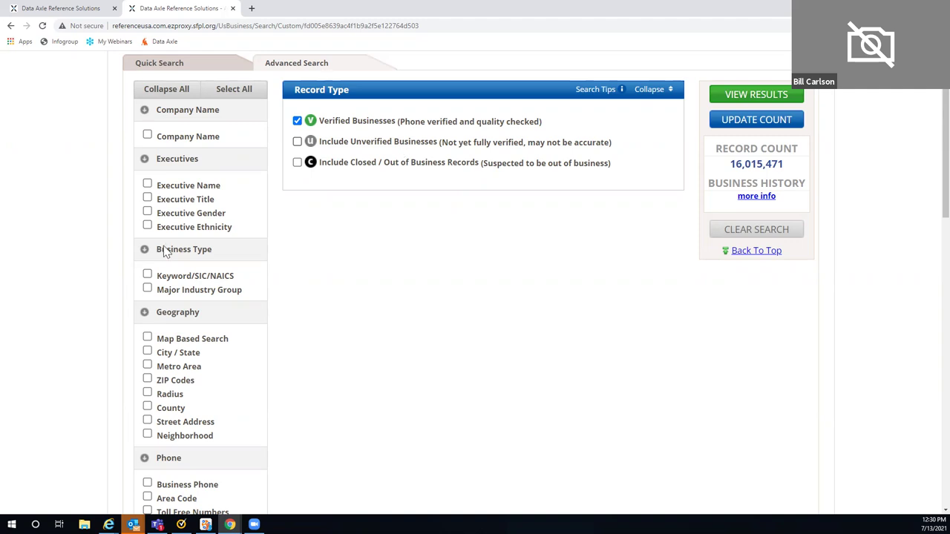
left_click(148, 275)
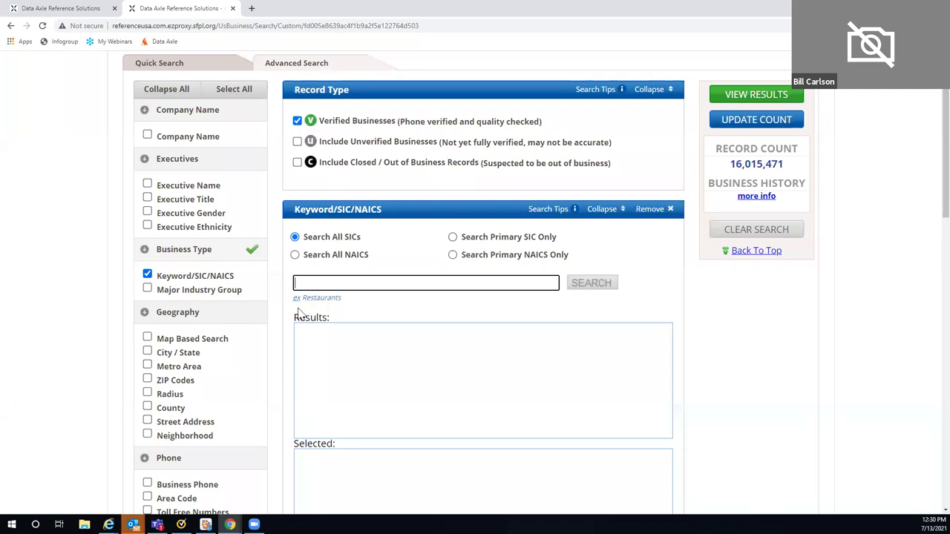
type("TRest")
key("BackSpace")
key("BackSpace")
key("BackSpace")
key("BackSpace")
key("BackSpace")
type("Rest")
left_click(315, 305)
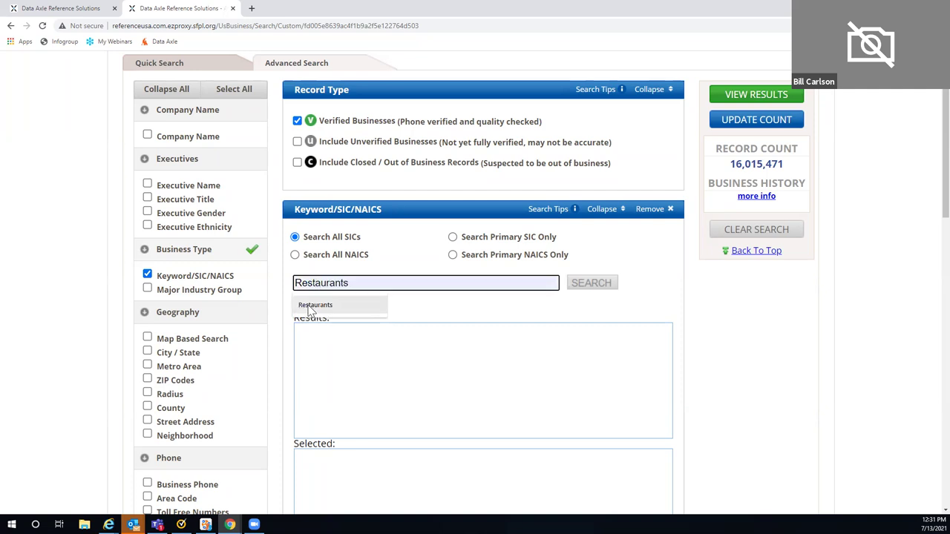
left_click(598, 289)
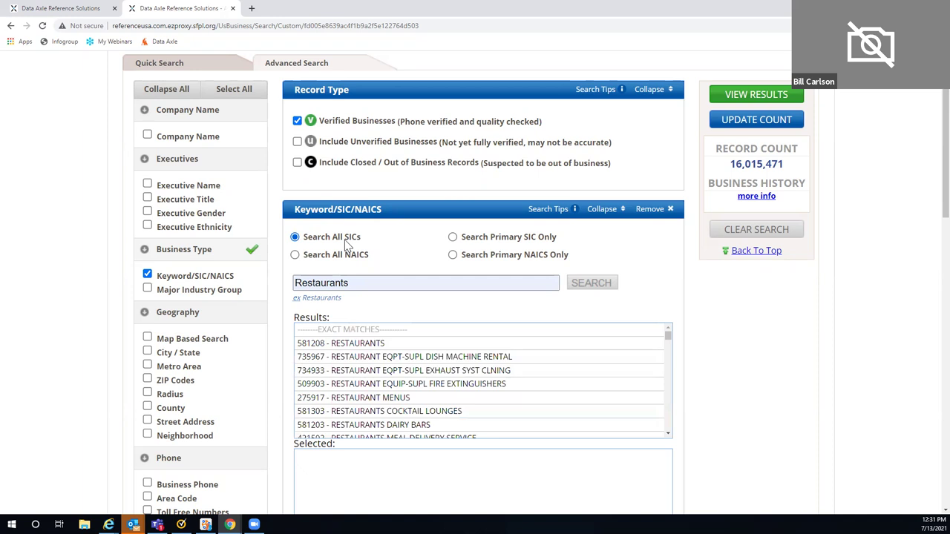
- Select 581208 - RESTAURANTS and add the City / State criterion with San Francisco, CA selected
left_click(331, 344)
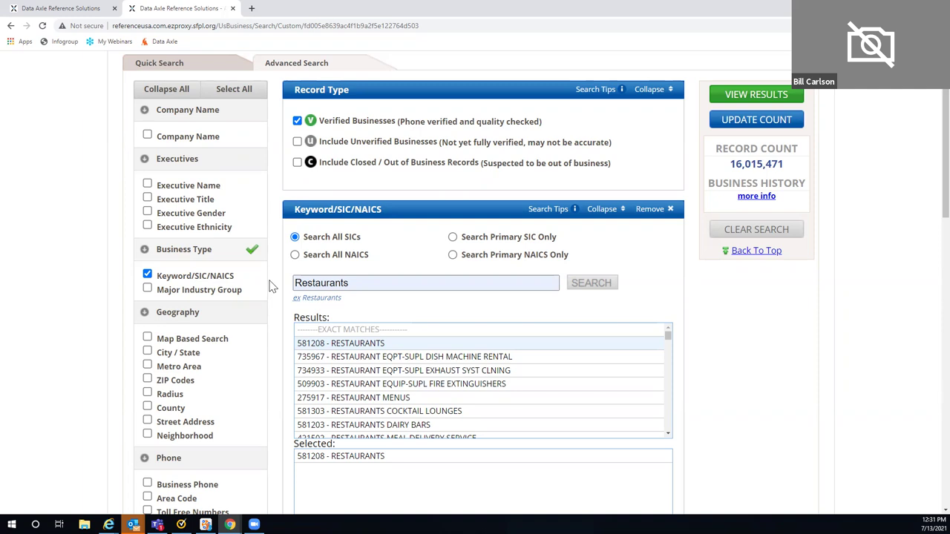
scroll(274, 311, "down", 1)
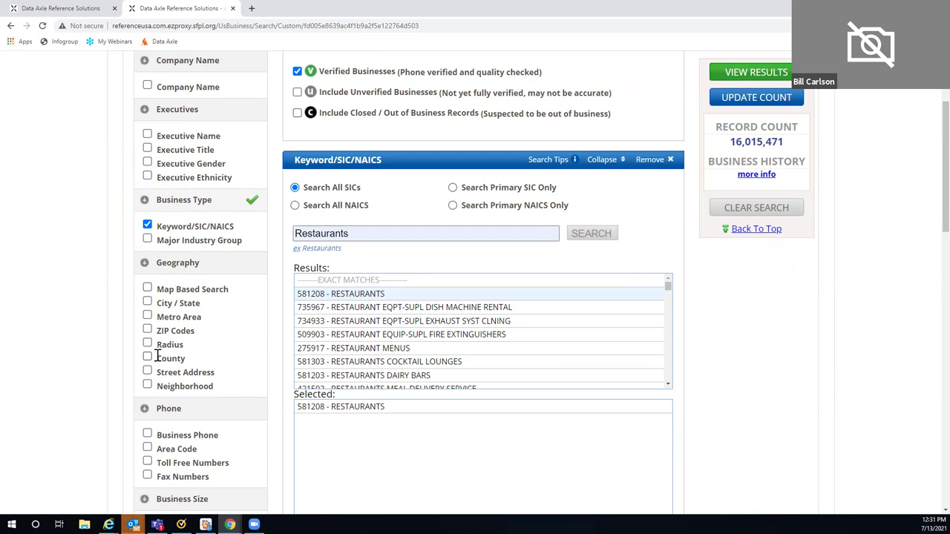
left_click(147, 302)
left_click(301, 275)
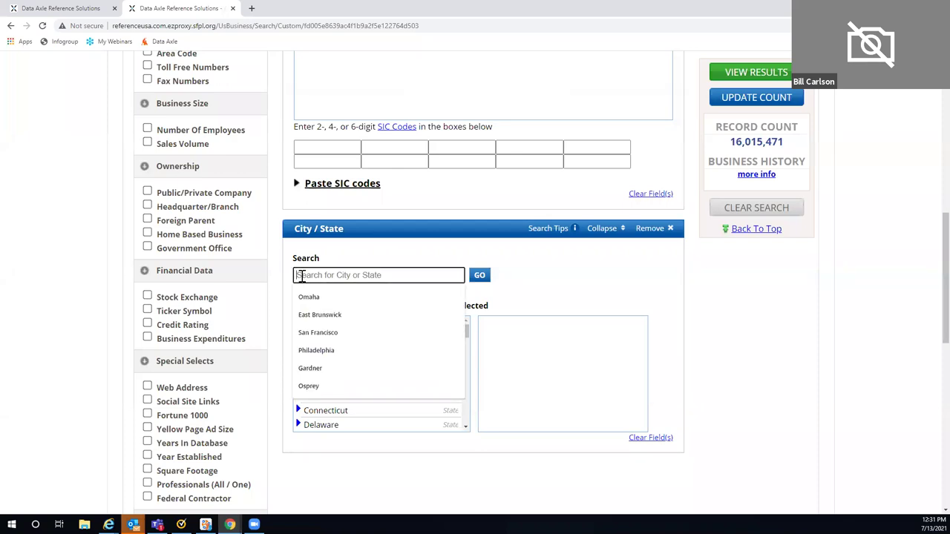
left_click(333, 339)
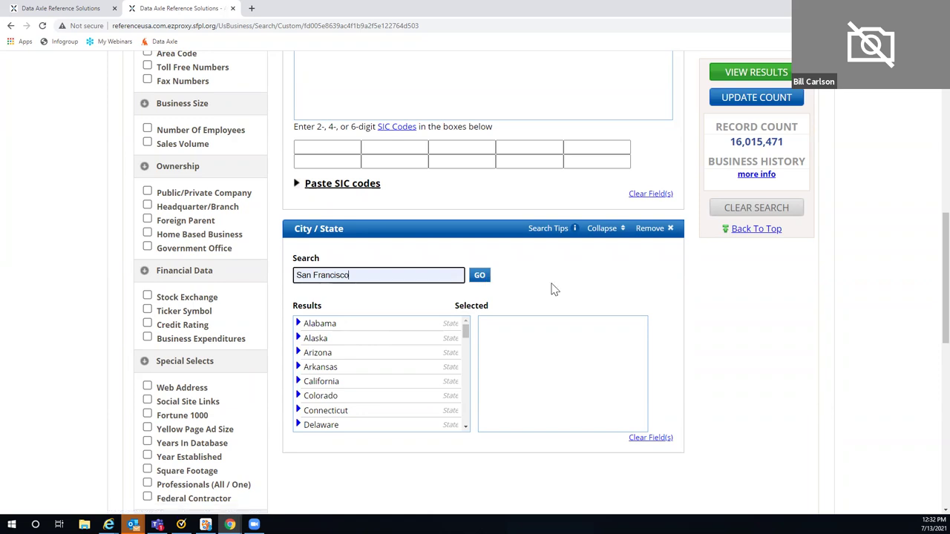
left_click(481, 277)
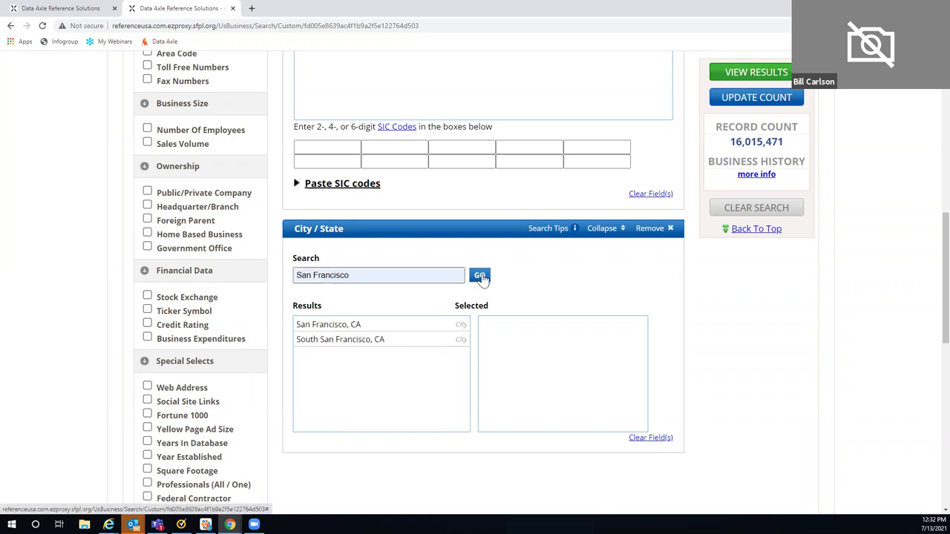
left_click(321, 325)
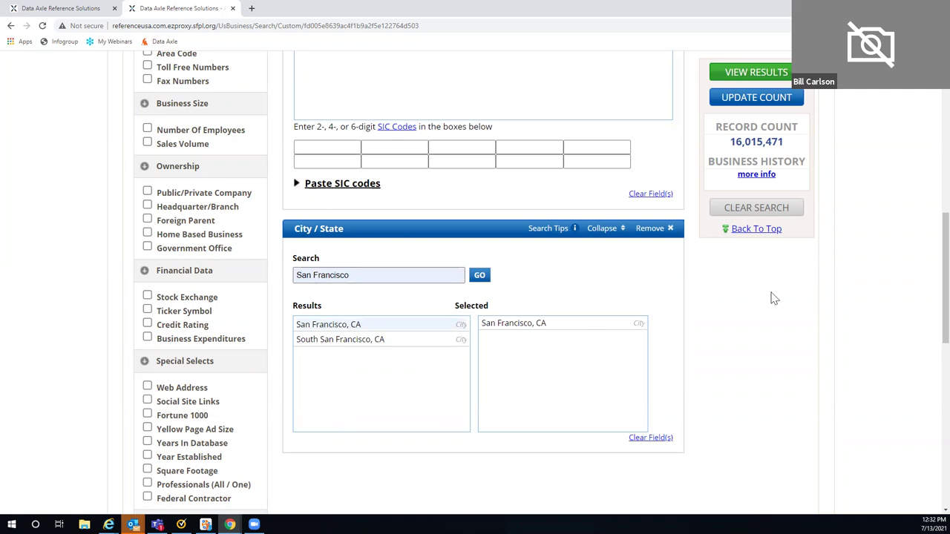
- Restrict the restaurant code to Primary SIC Only, updating the record count before and after, and view the results
scroll(774, 317, "up", 5)
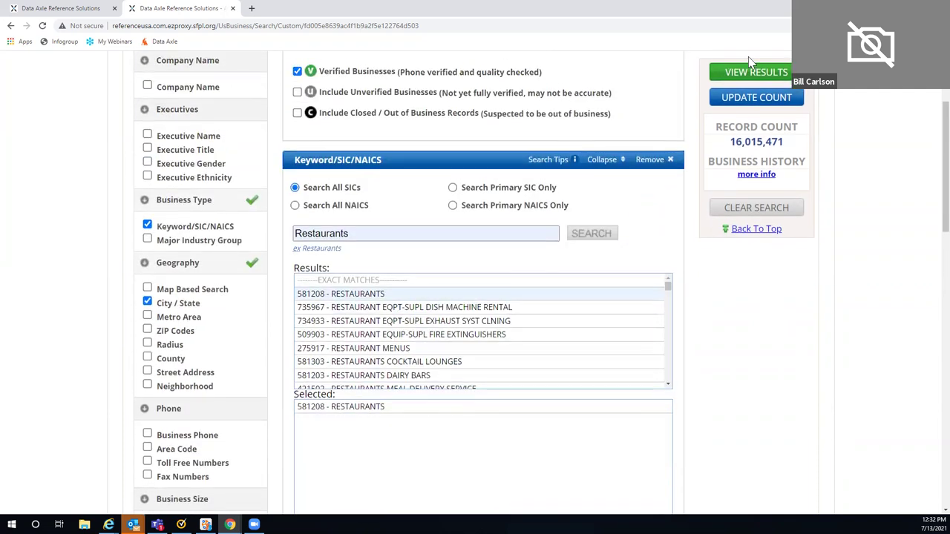
left_click(750, 104)
left_click(453, 188)
left_click(742, 102)
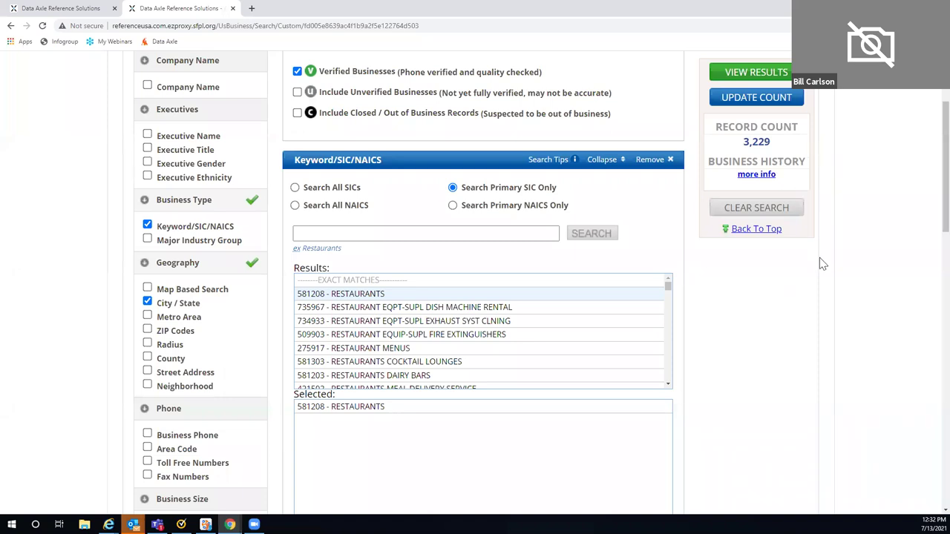
left_click(730, 77)
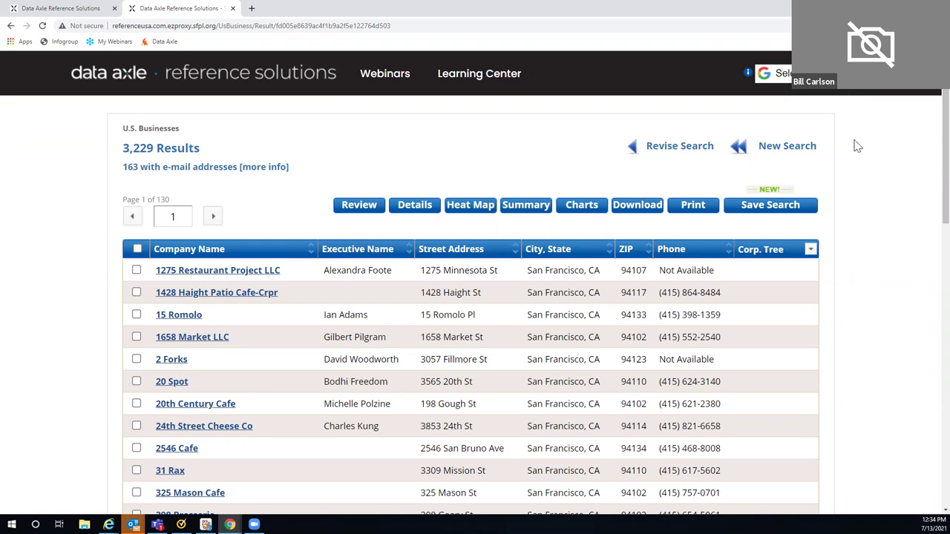
- Examine the ZIP Code chart with its full report and the Employee Size chart, and return to the results
left_click(581, 211)
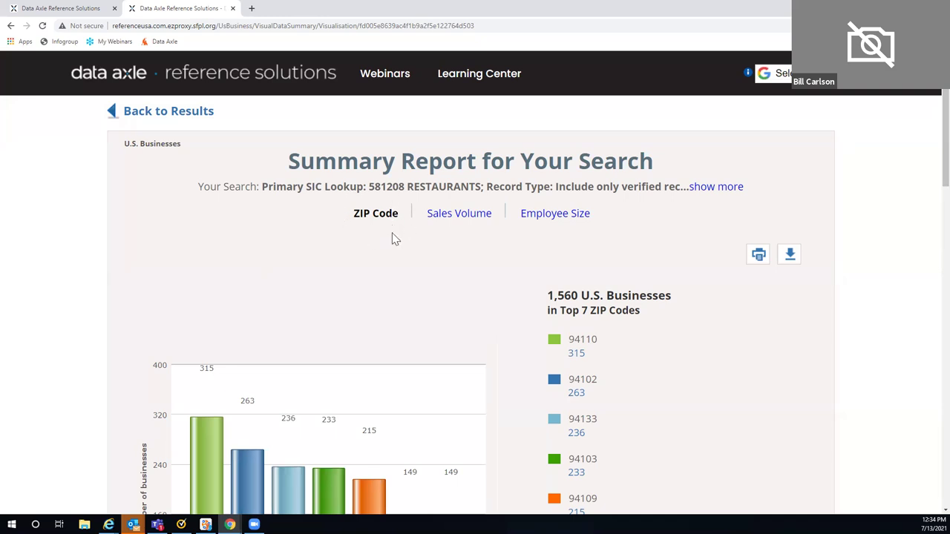
scroll(495, 235, "down", 1)
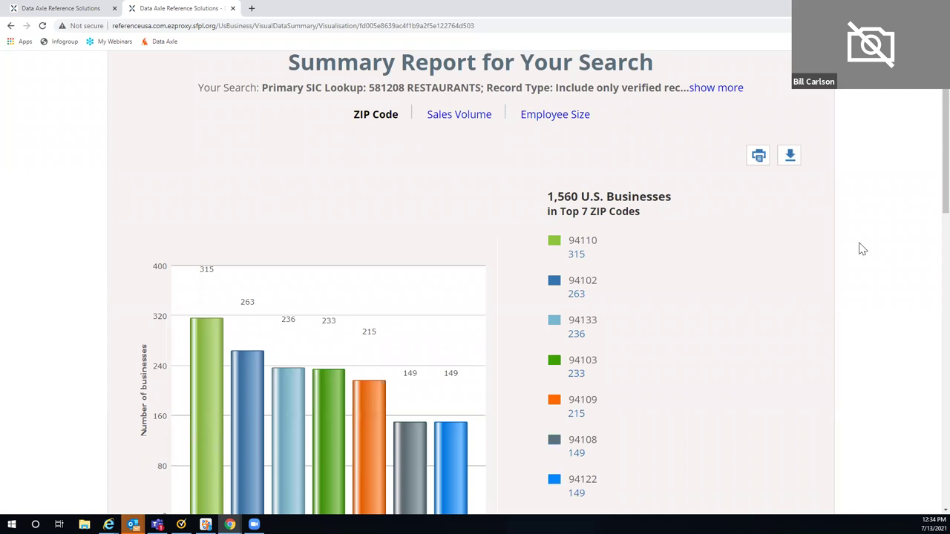
scroll(913, 248, "down", 8)
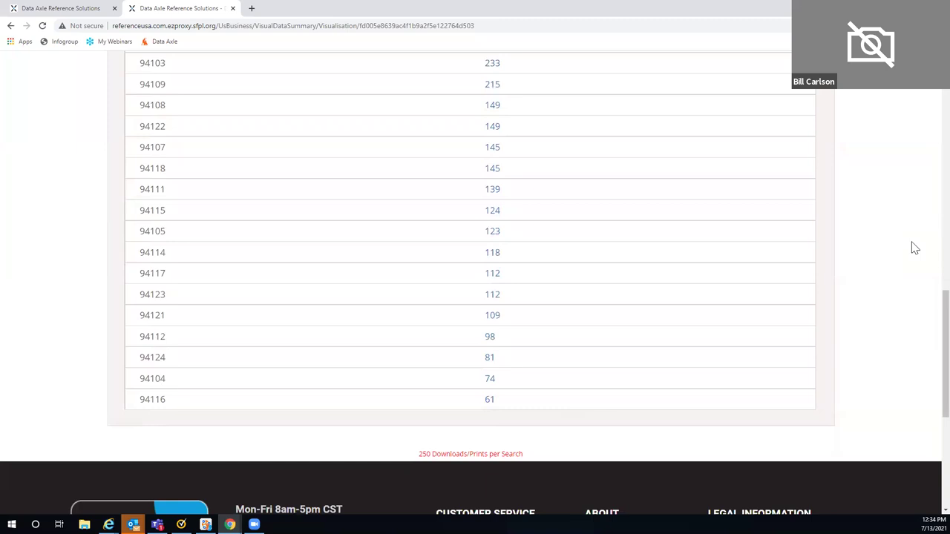
scroll(195, 170, "up", 2)
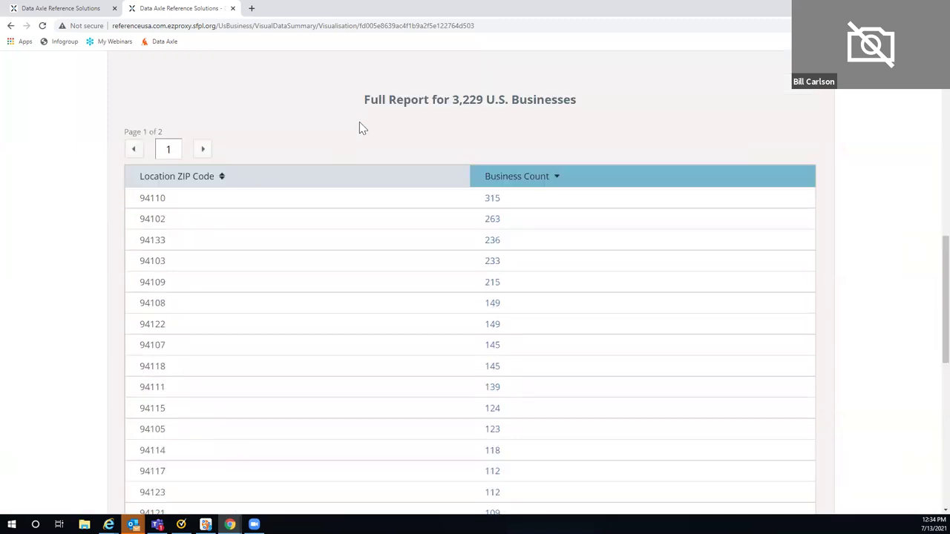
scroll(787, 147, "up", 5)
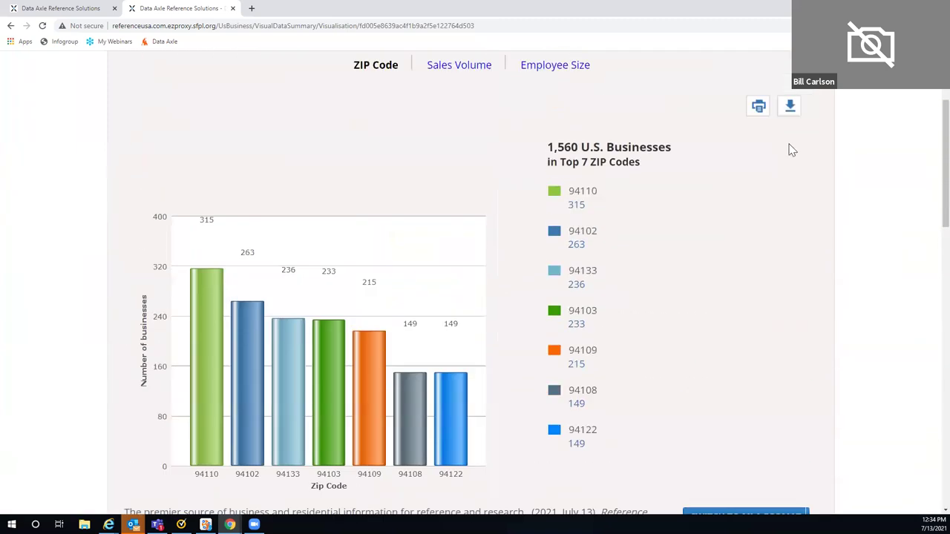
left_click(549, 70)
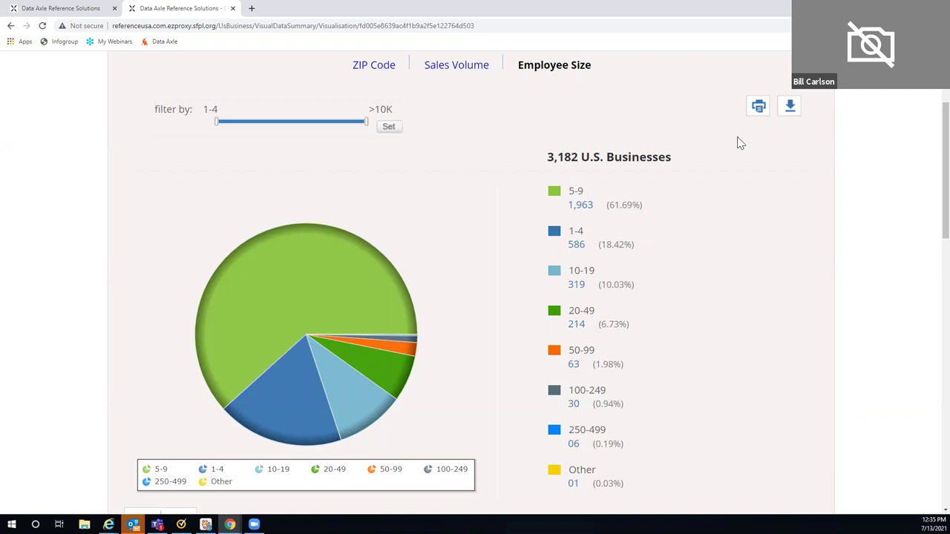
scroll(616, 142, "up", 2)
left_click(189, 117)
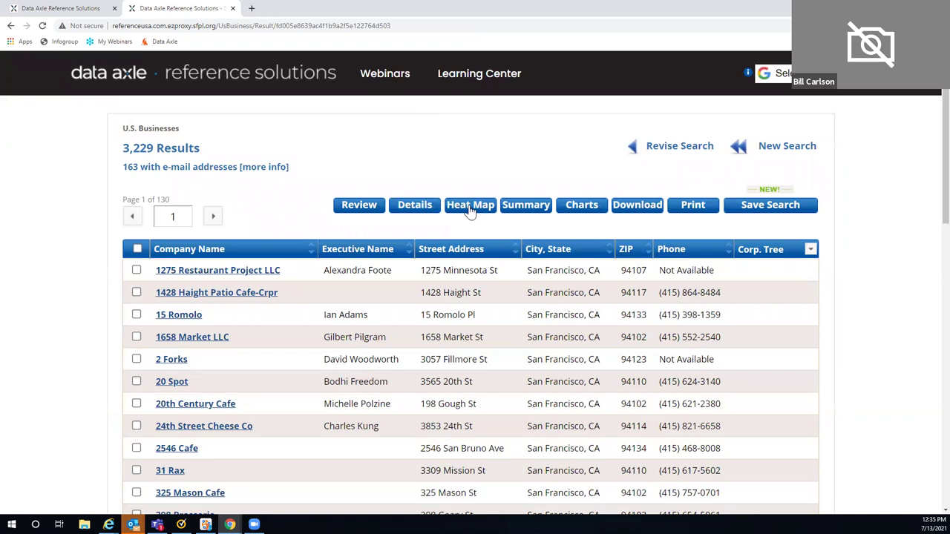
- View the heat map of the San Francisco restaurants by location and return to the results
left_click(470, 210)
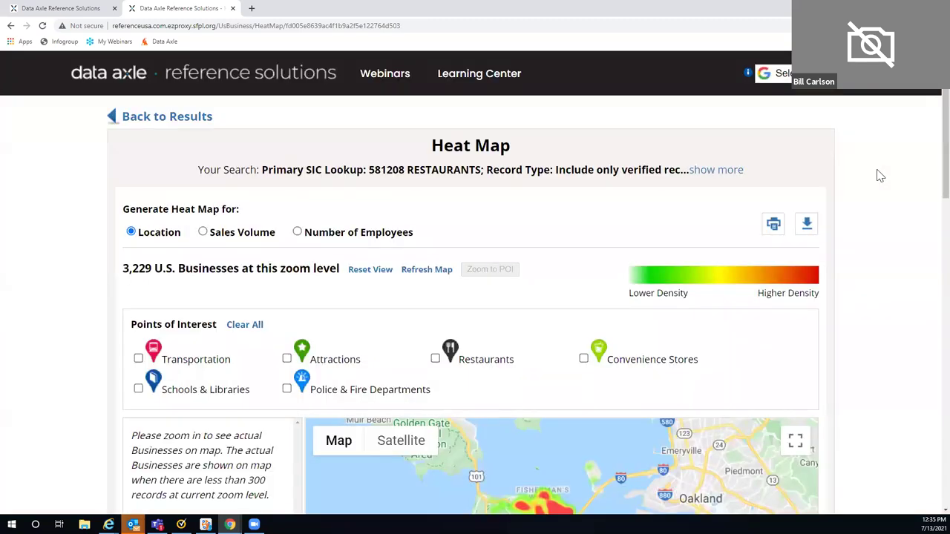
scroll(880, 176, "down", 2)
scroll(880, 175, "down", 2)
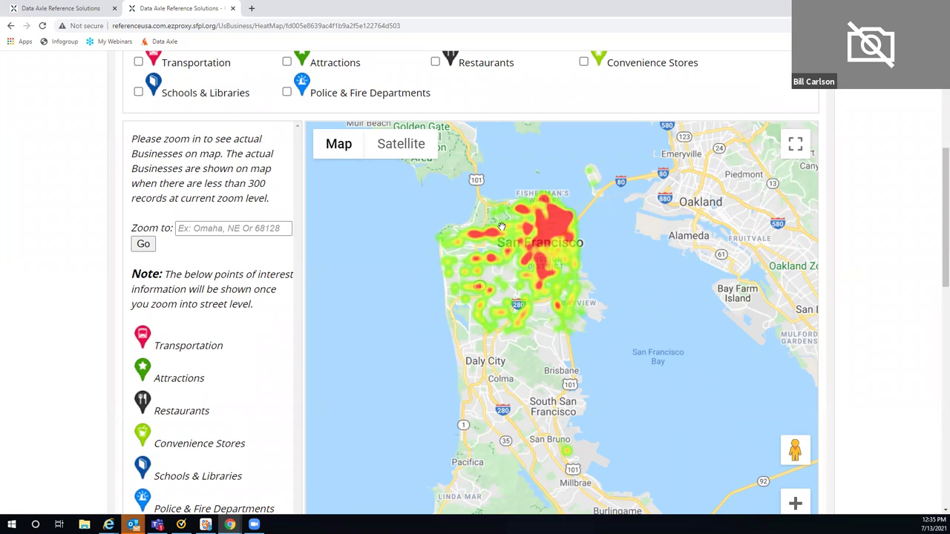
scroll(876, 185, "up", 2)
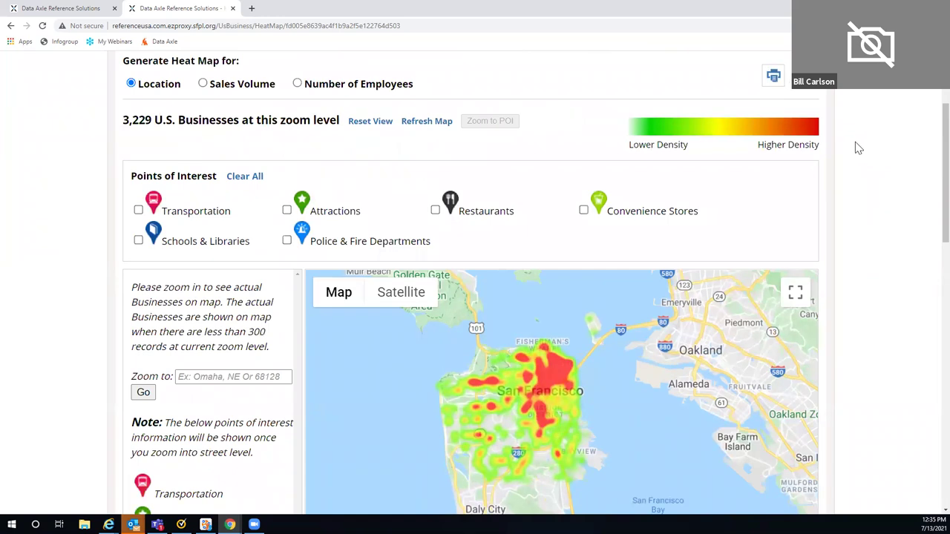
scroll(613, 133, "up", 2)
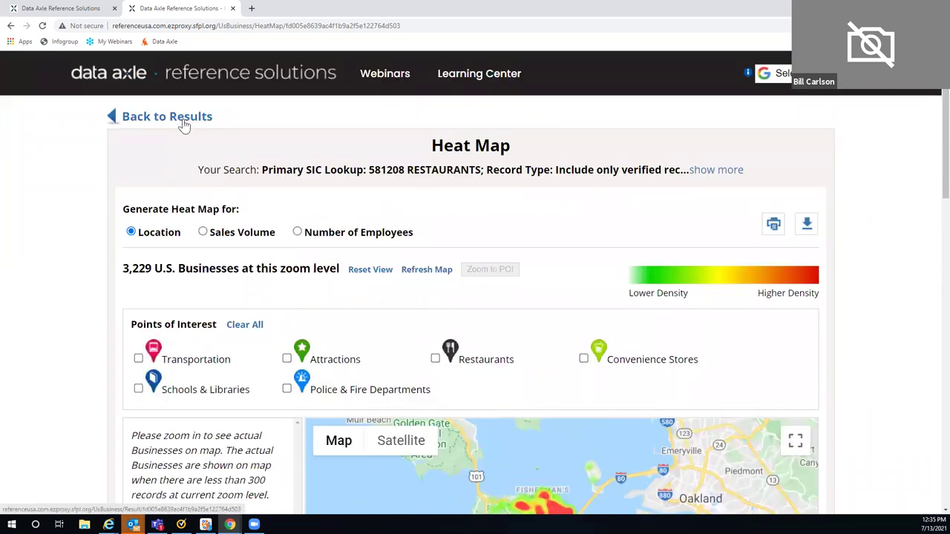
left_click(184, 126)
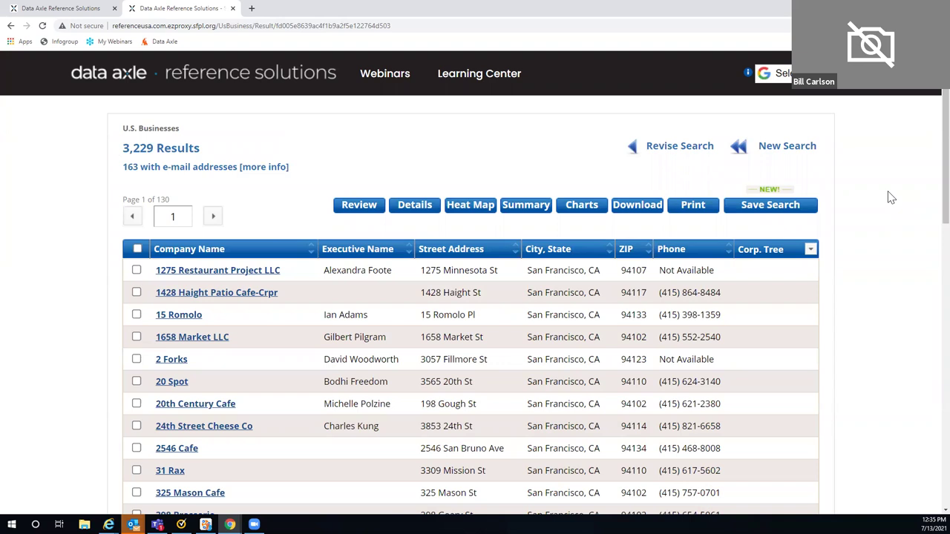
- Select all records on each of the result pages 1 through 10, going page by page
scroll(405, 201, "down", 10)
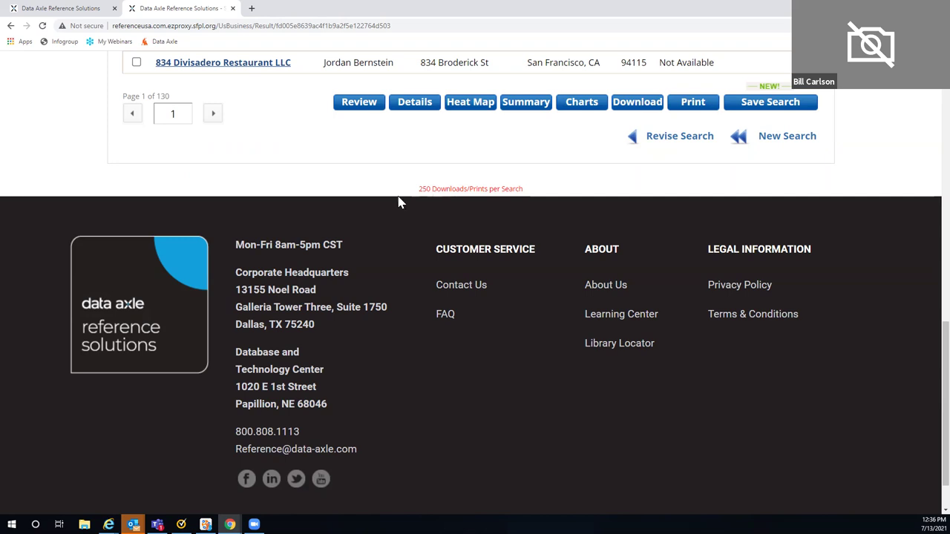
scroll(355, 195, "up", 5)
scroll(352, 192, "up", 1)
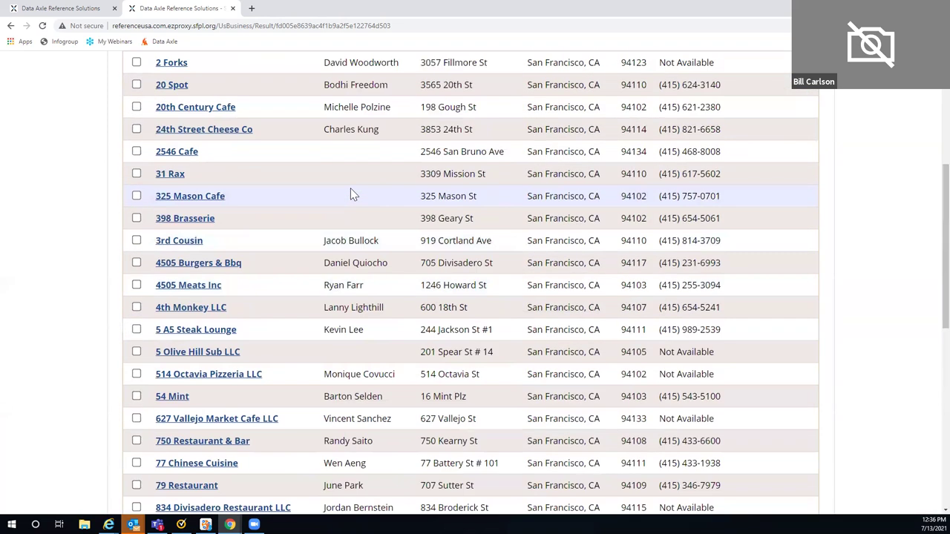
scroll(345, 186, "up", 2)
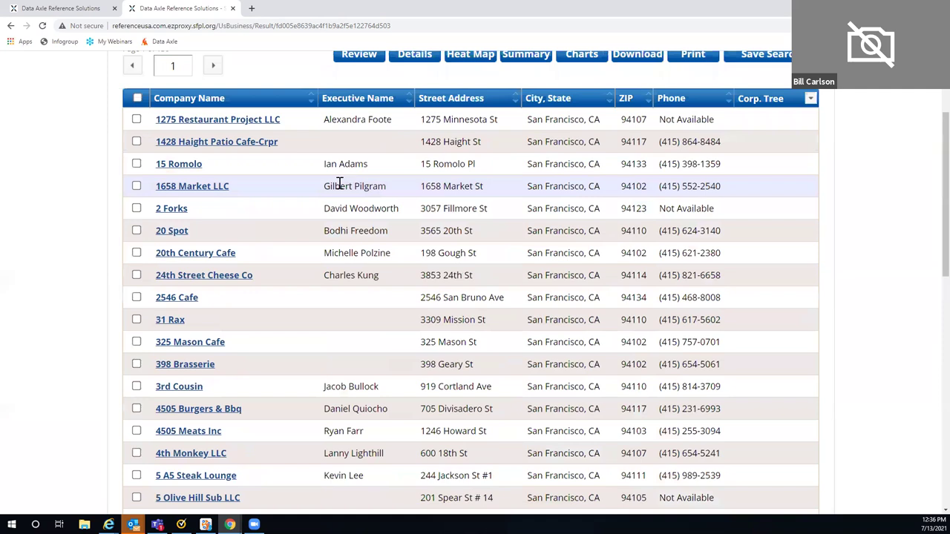
scroll(162, 129, "up", 1)
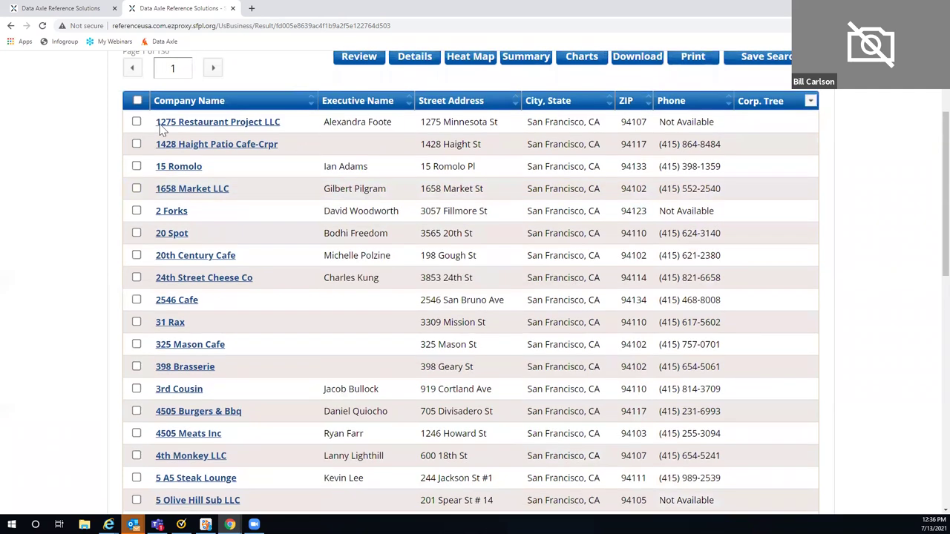
left_click(138, 101)
left_click(214, 69)
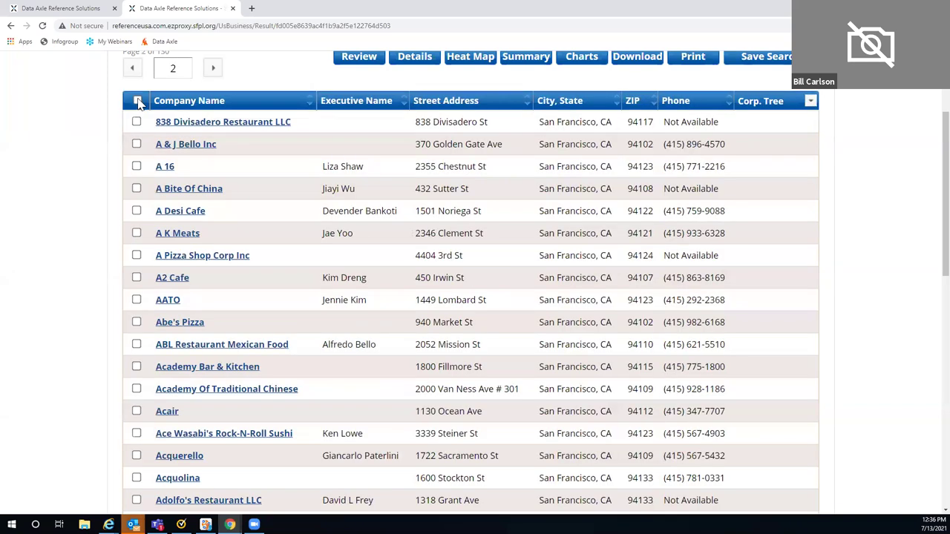
left_click(138, 101)
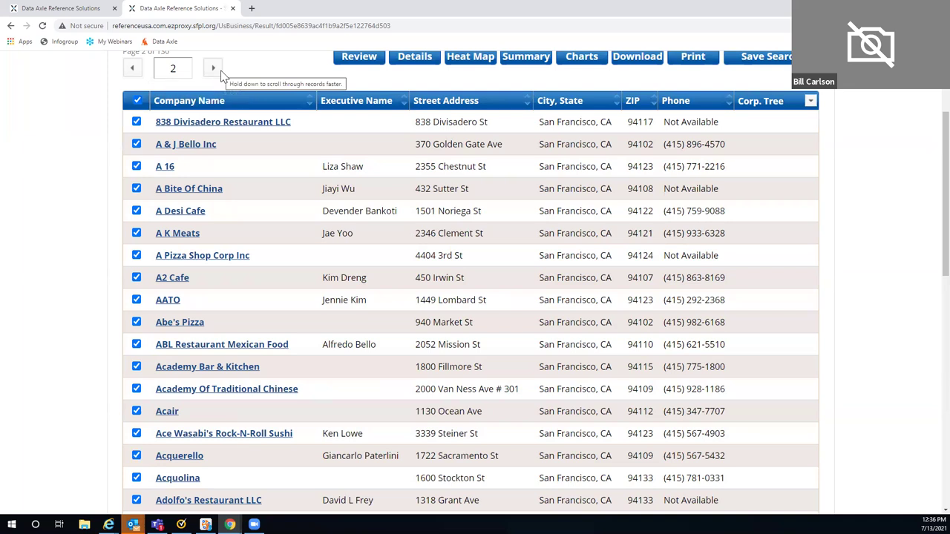
left_click(214, 69)
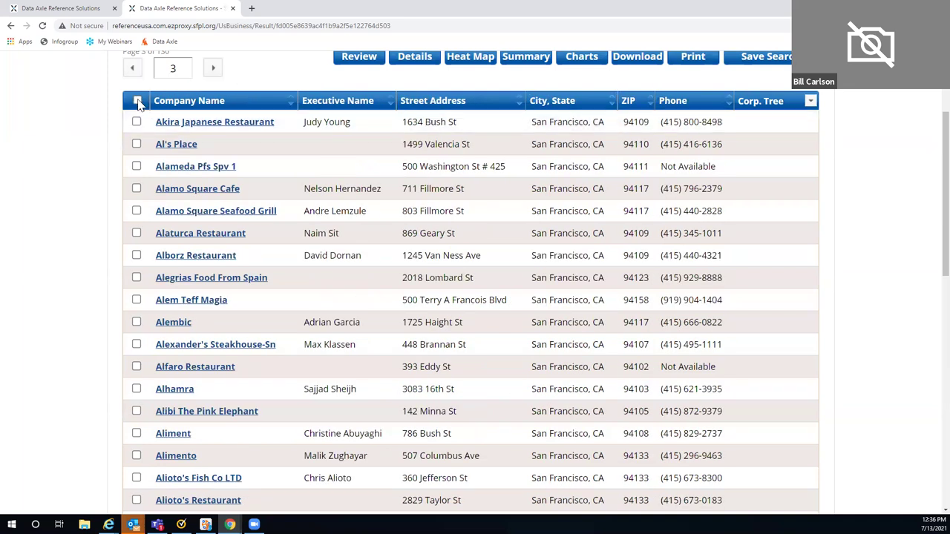
left_click(138, 103)
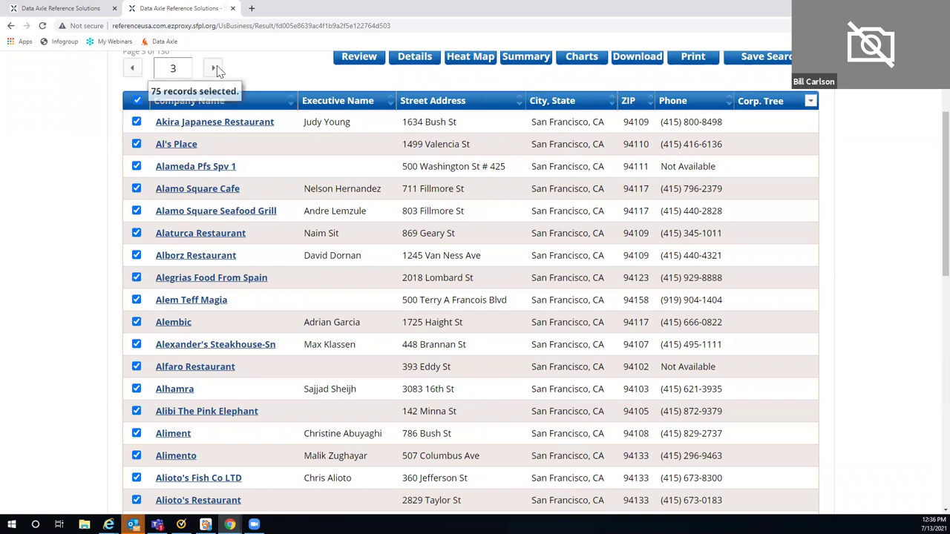
left_click(213, 69)
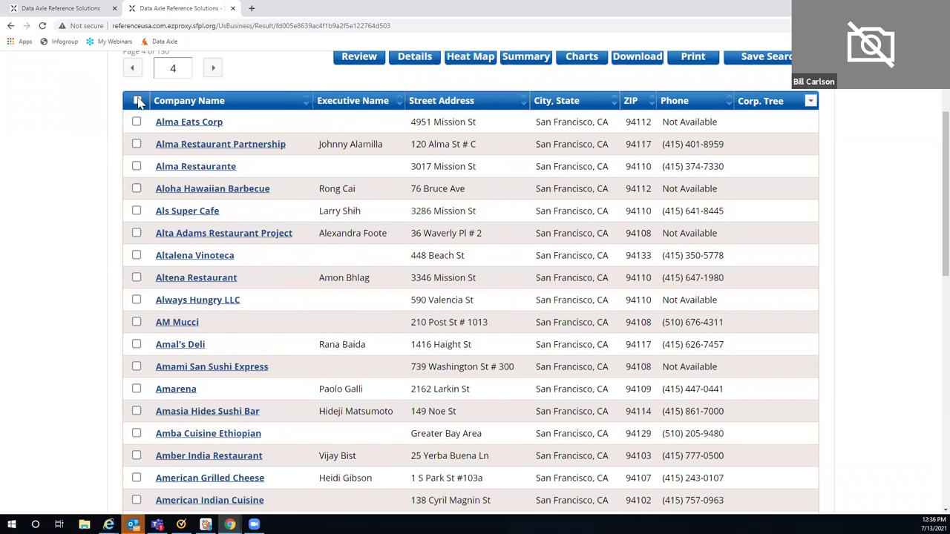
left_click(138, 101)
left_click(214, 68)
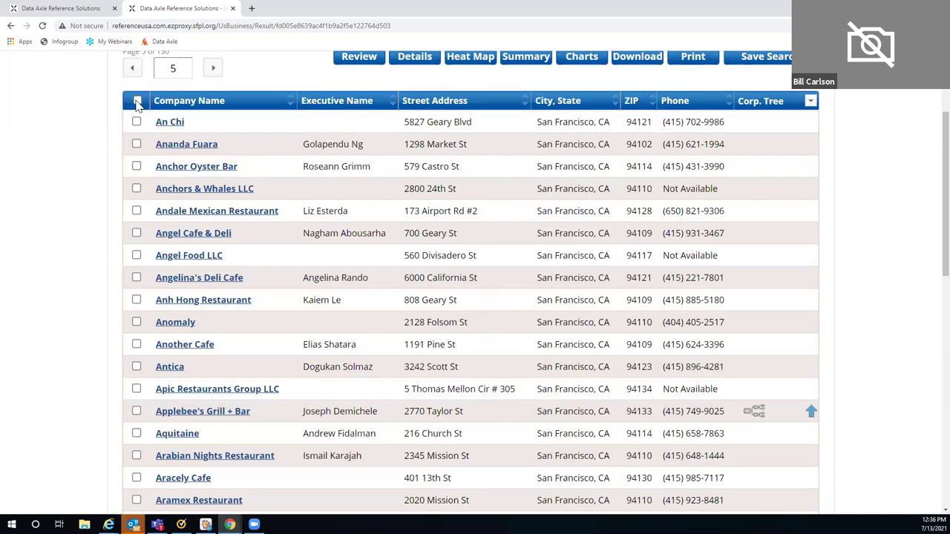
left_click(137, 100)
left_click(214, 69)
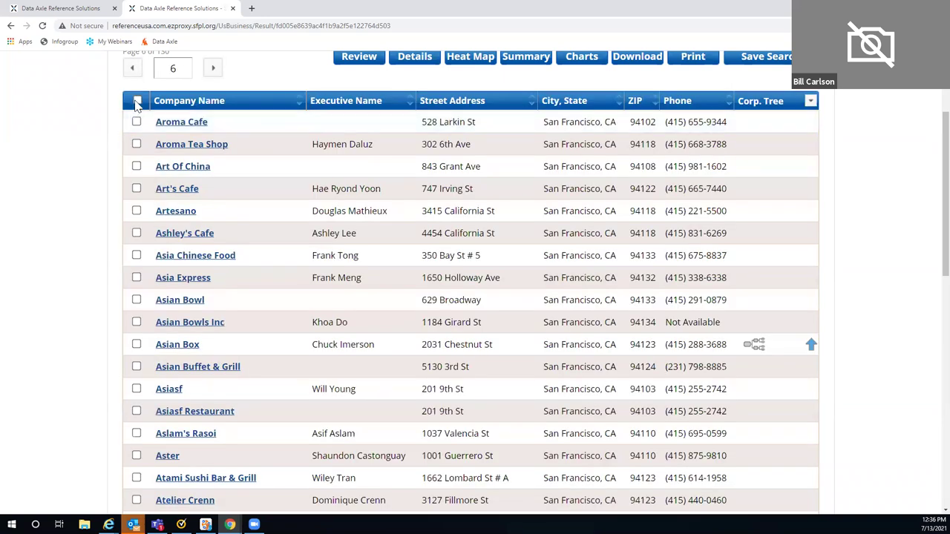
left_click(138, 102)
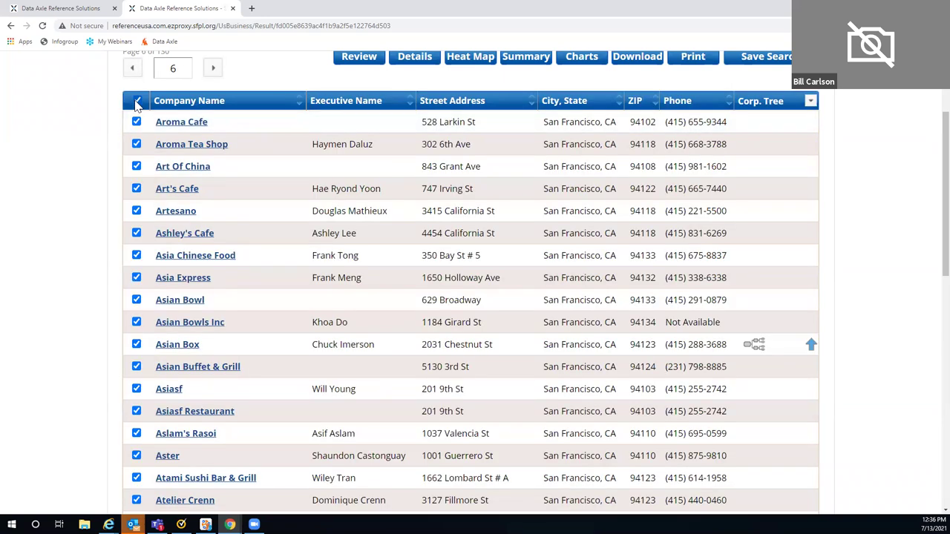
left_click(215, 69)
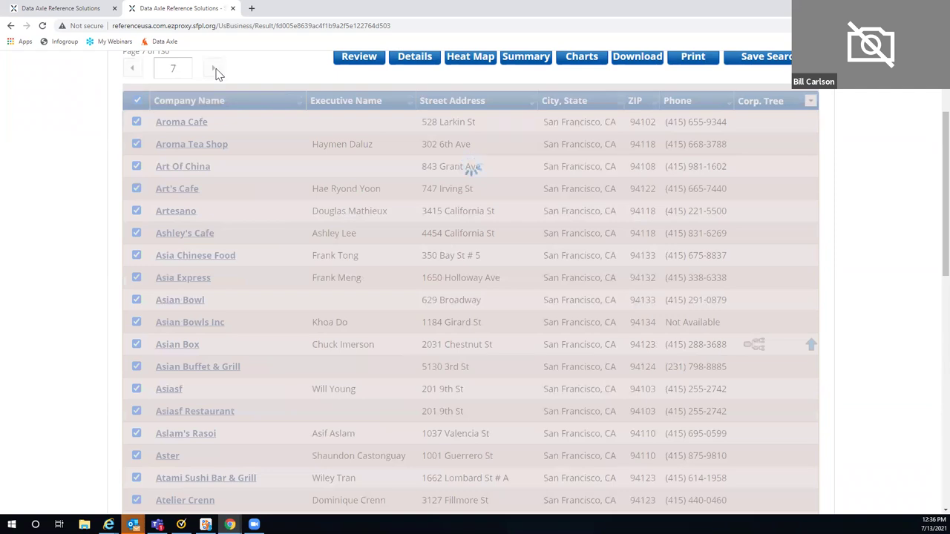
left_click(137, 101)
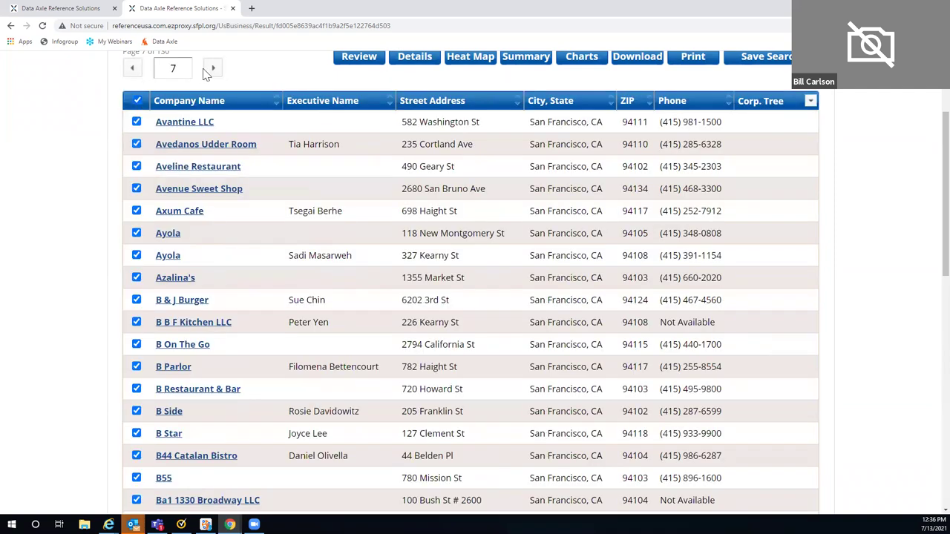
left_click(214, 69)
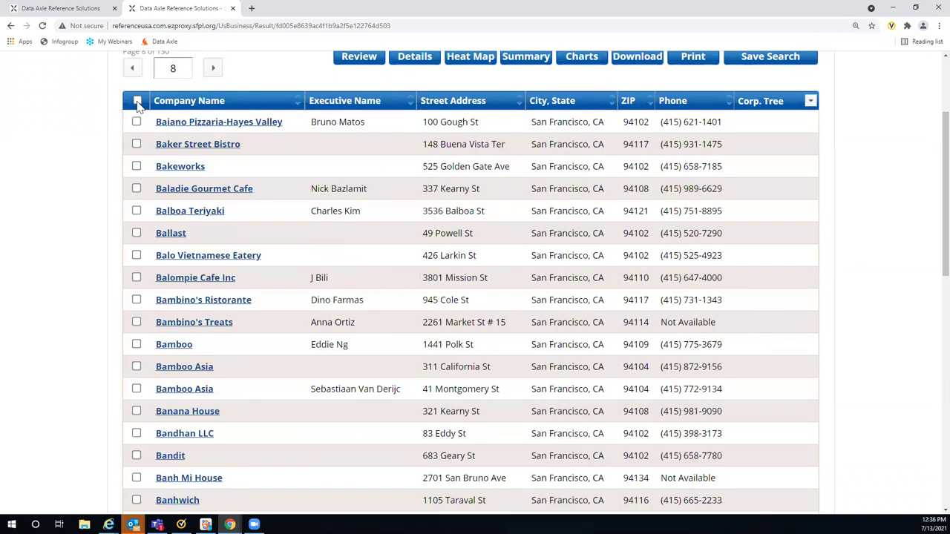
left_click(137, 101)
left_click(215, 68)
left_click(214, 68)
left_click(138, 102)
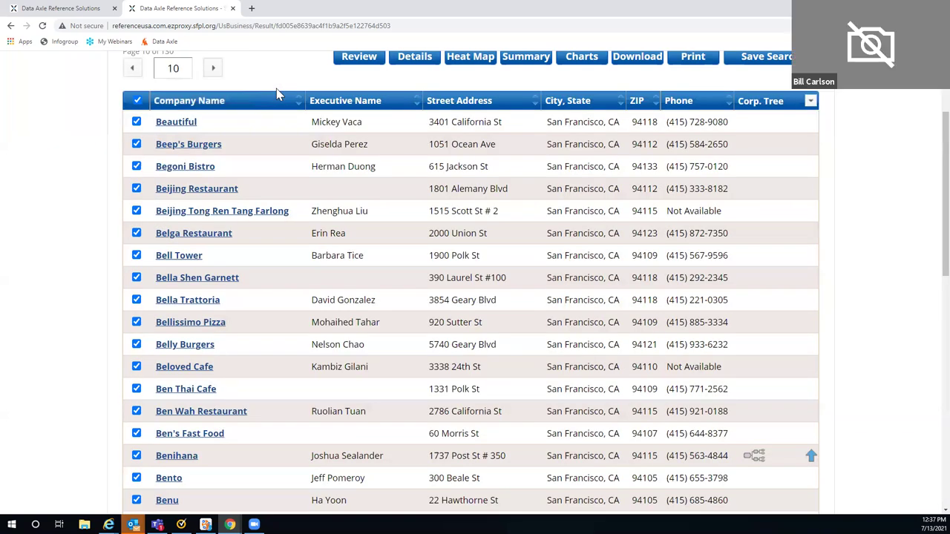
- Open the more info note about e-mail addresses for the search results
scroll(861, 190, "up", 2)
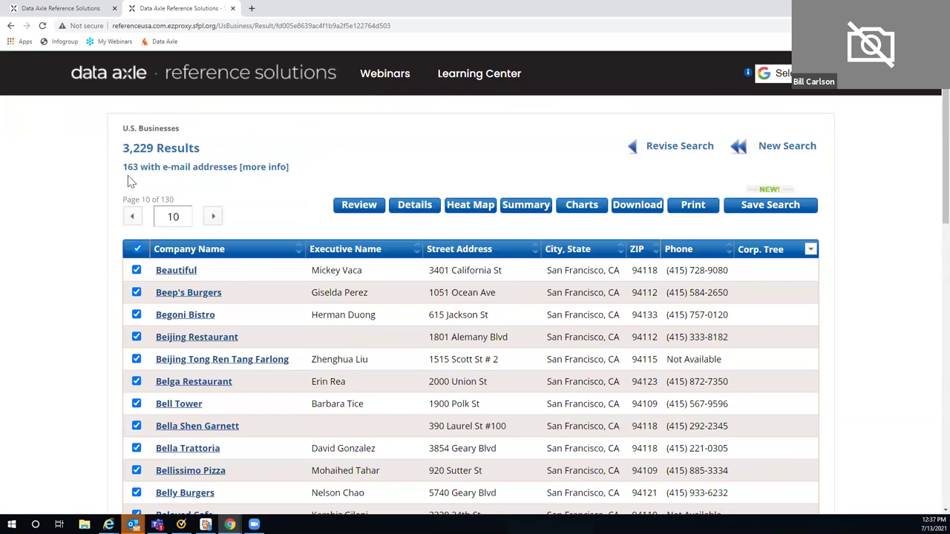
left_click(271, 170)
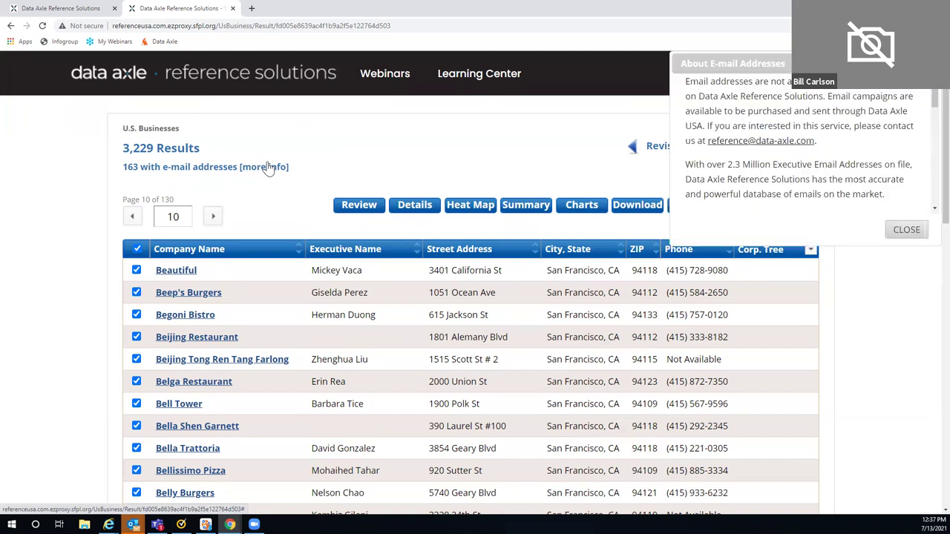
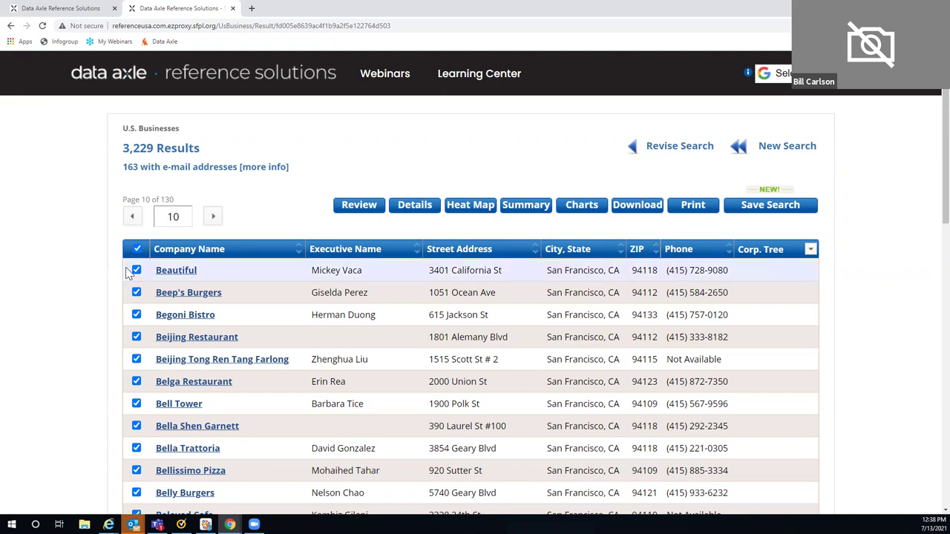
- Download the selected records as a Comma Delimited file with Summary detail and open the downloaded CSV
left_click(635, 210)
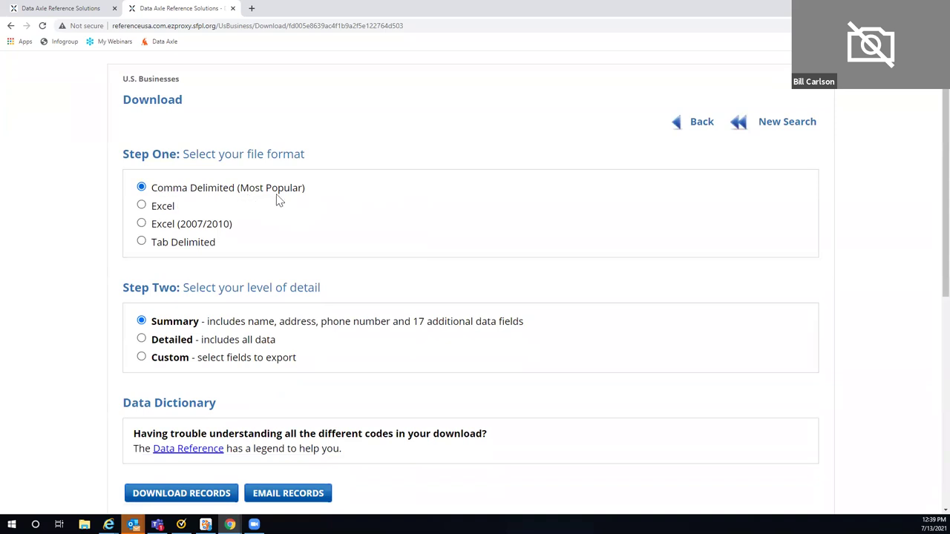
scroll(312, 197, "down", 2)
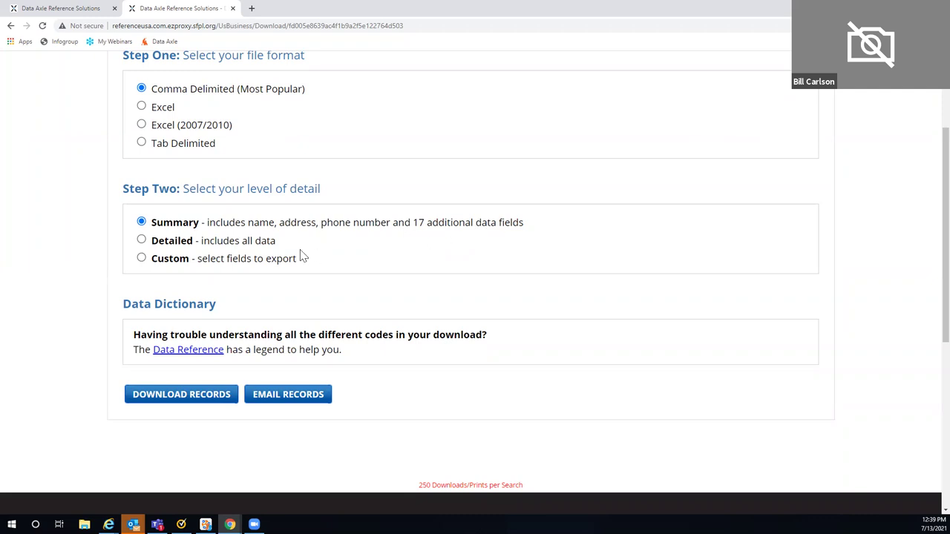
left_click(185, 397)
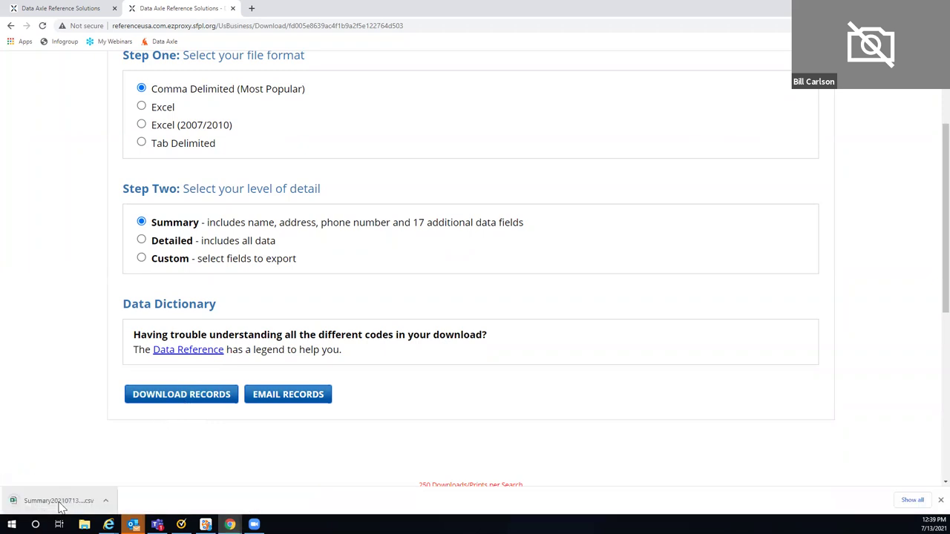
left_click(59, 502)
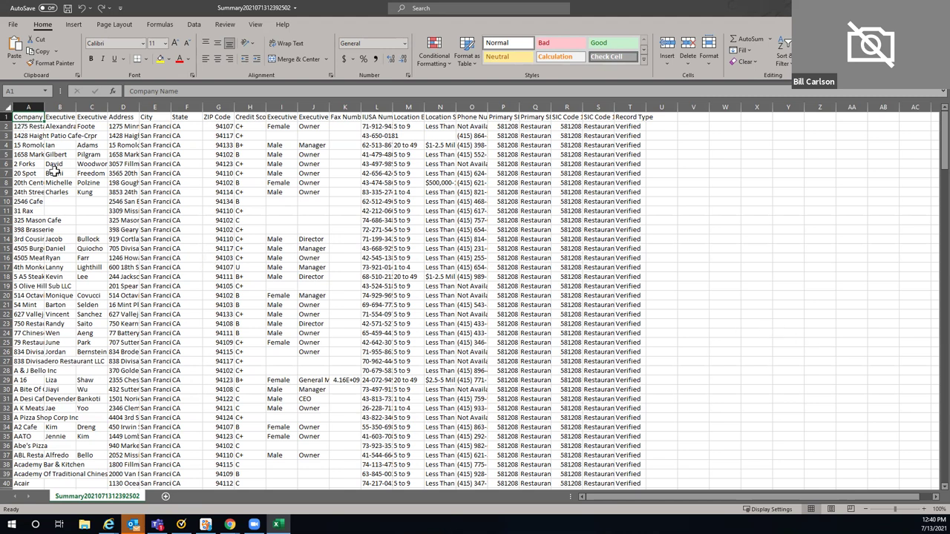
- Copy all cells of the downloaded summary sheet and close the workbook
left_click(7, 109)
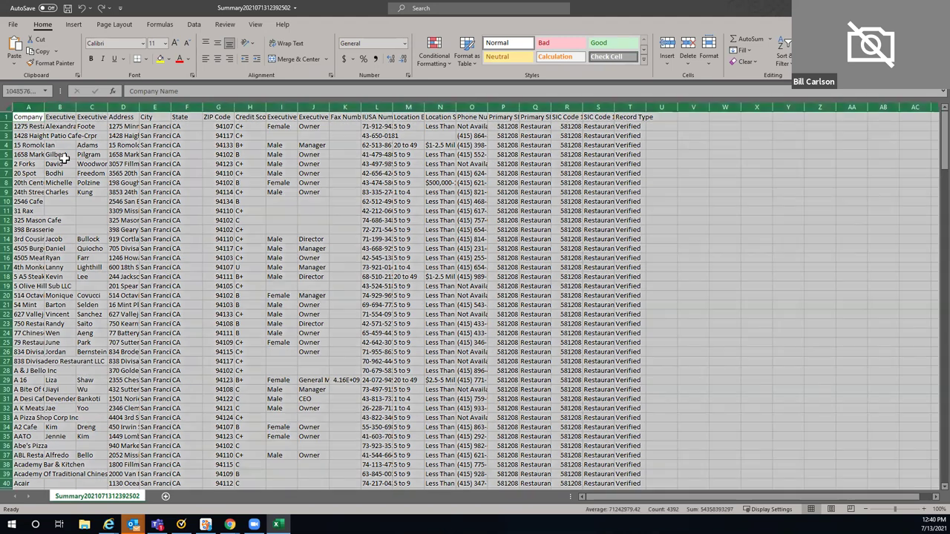
right_click(65, 162)
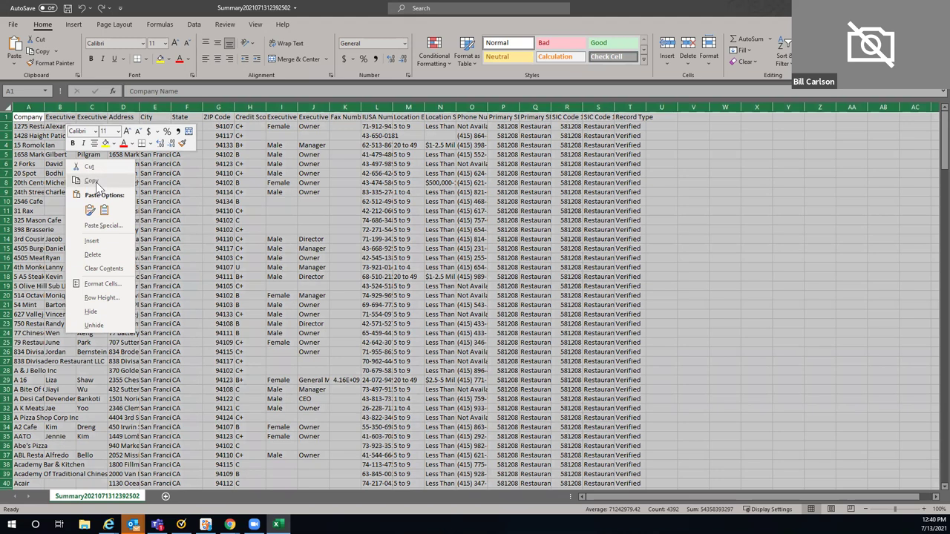
left_click(92, 181)
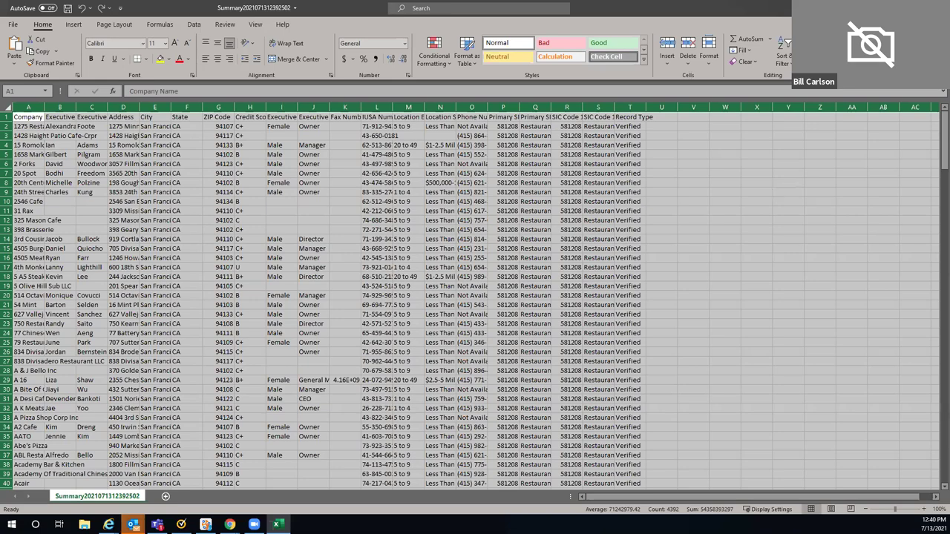
key("alt+F4")
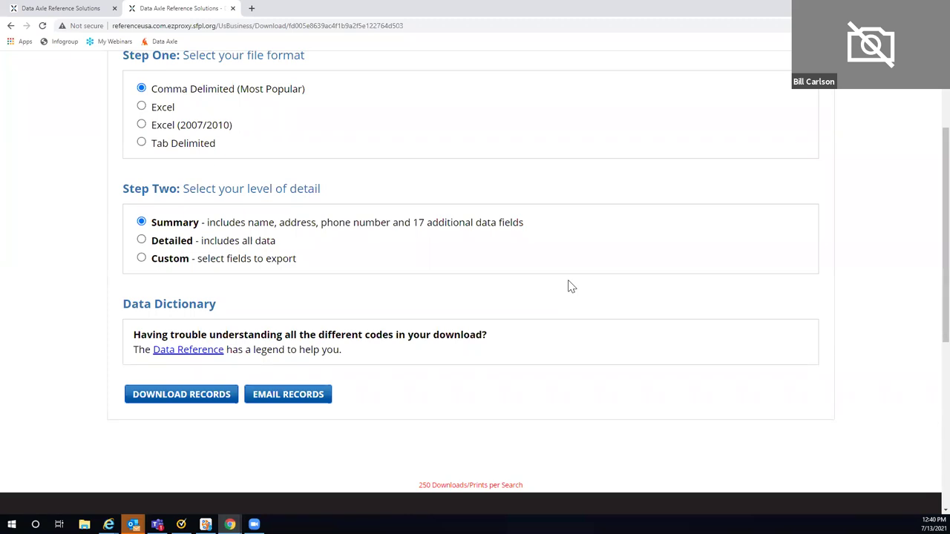
- Return from the download page to the results, reopen the search for revision, and view the results again with the same criteria
scroll(564, 278, "up", 2)
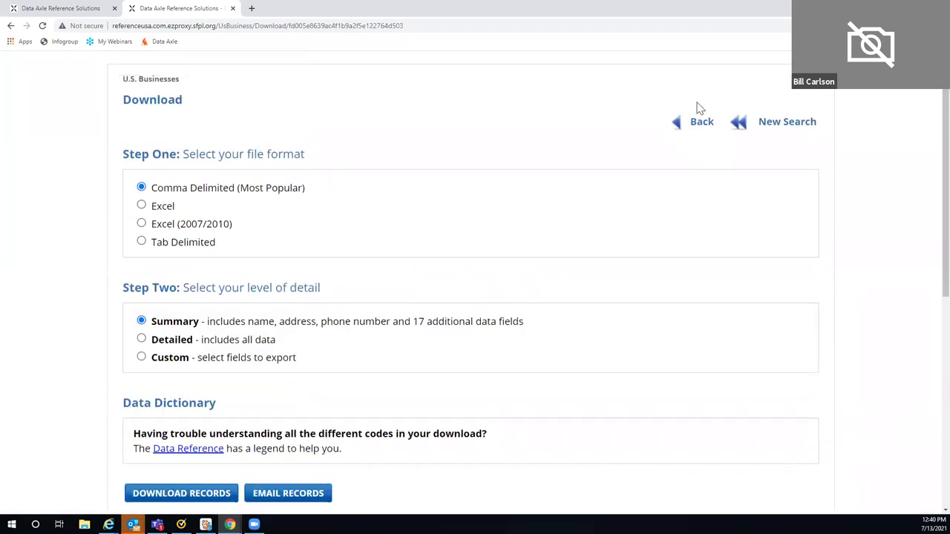
left_click(702, 125)
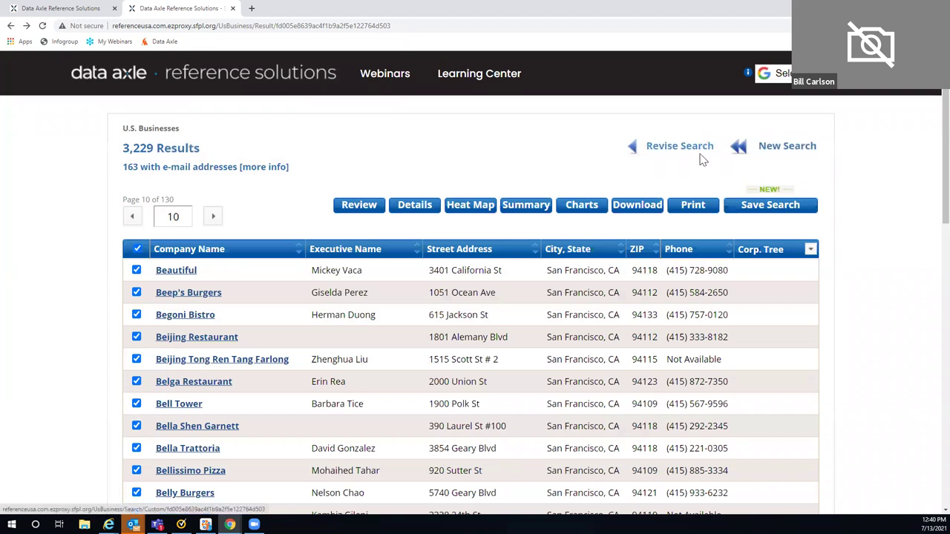
left_click(651, 153)
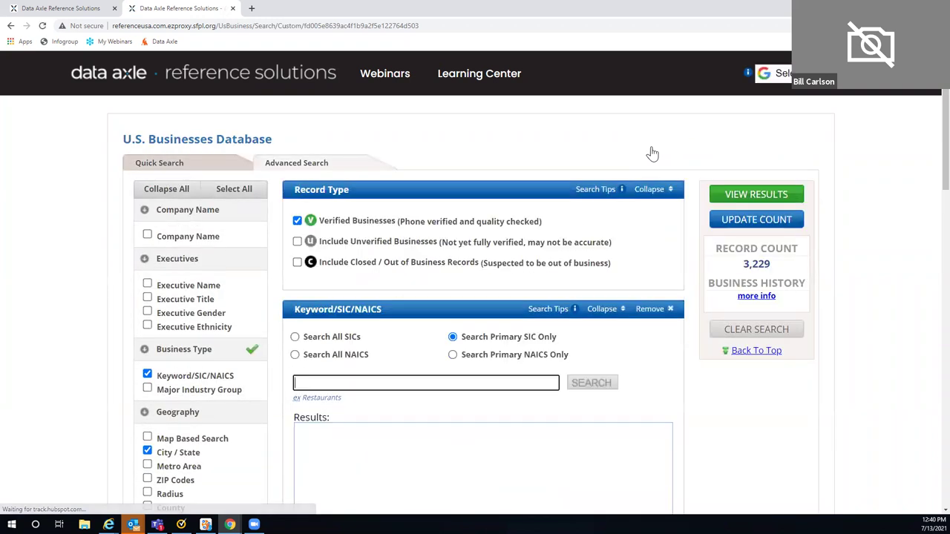
left_click(757, 193)
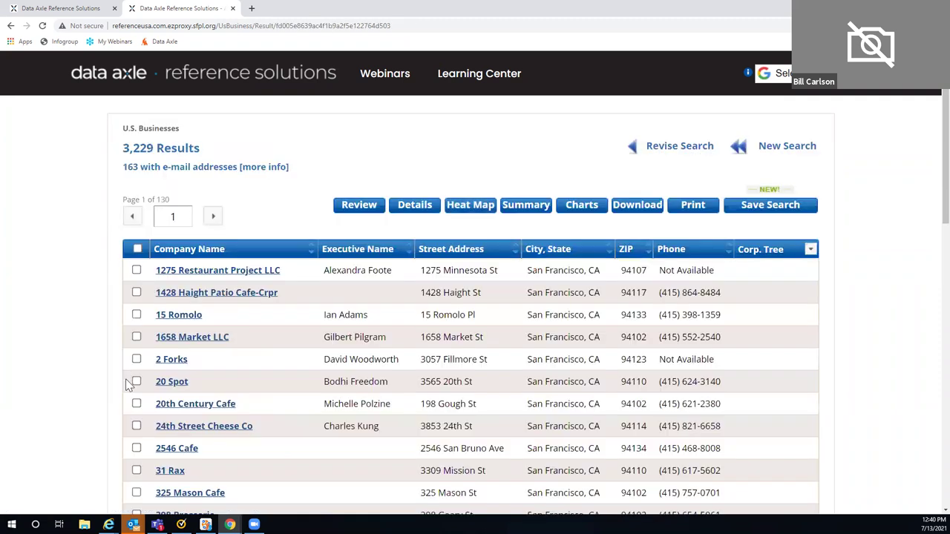
- Go to results page 11, select all of its records, and clear that selection again
left_click(178, 215)
type("11")
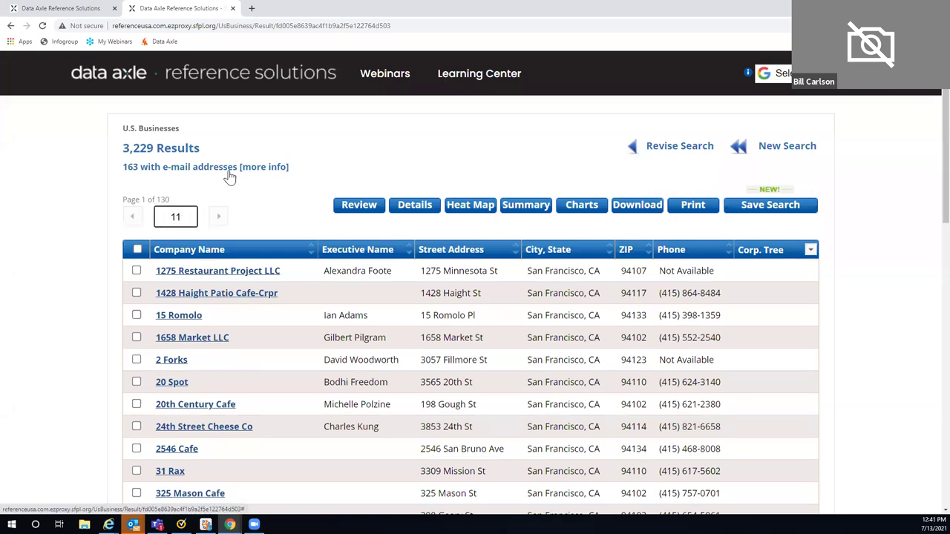
key("Return")
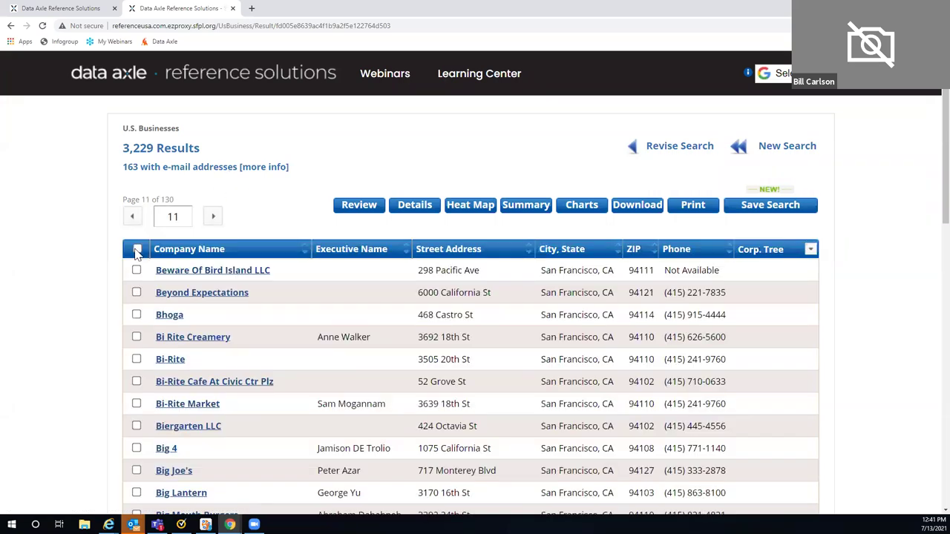
left_click(137, 250)
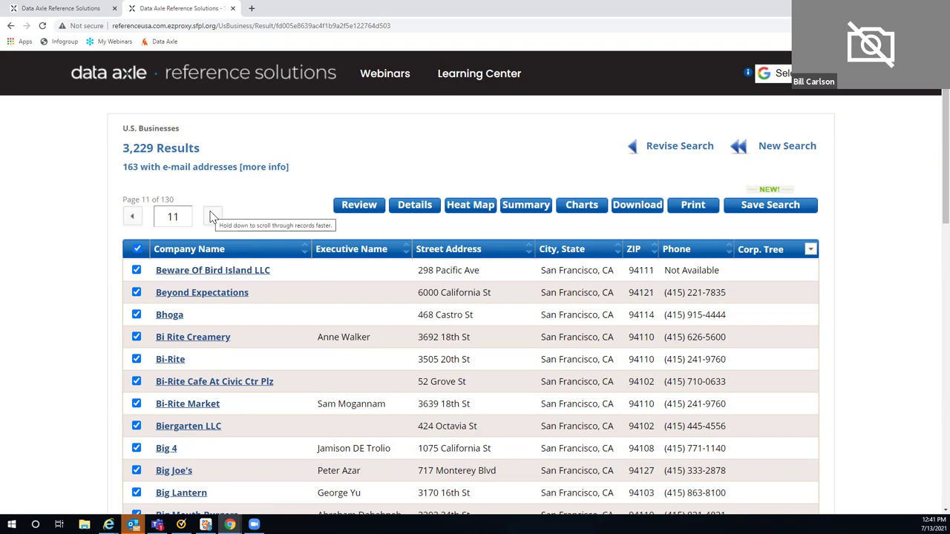
left_click(138, 250)
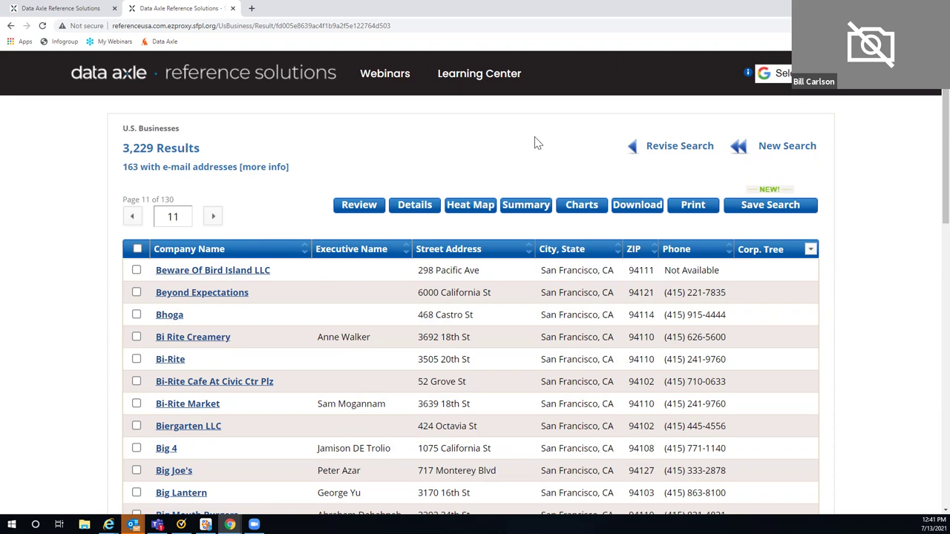
- Reopen the restaurant search for revision and remove its City / State criterion
left_click(680, 151)
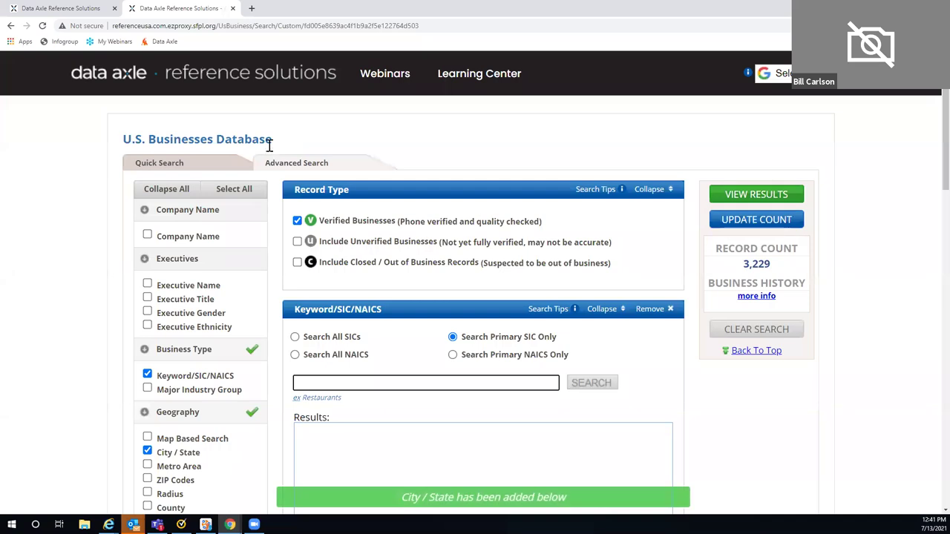
scroll(270, 147, "down", 3)
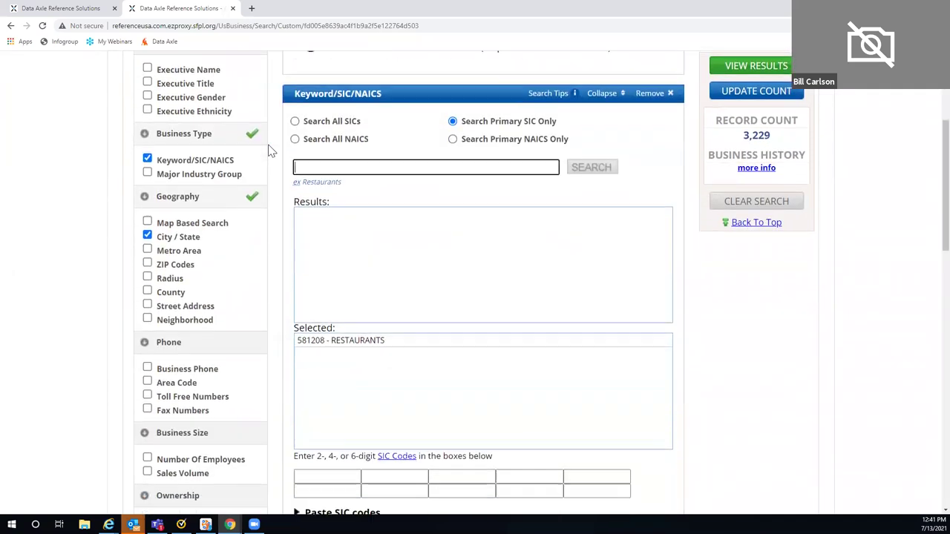
left_click(148, 205)
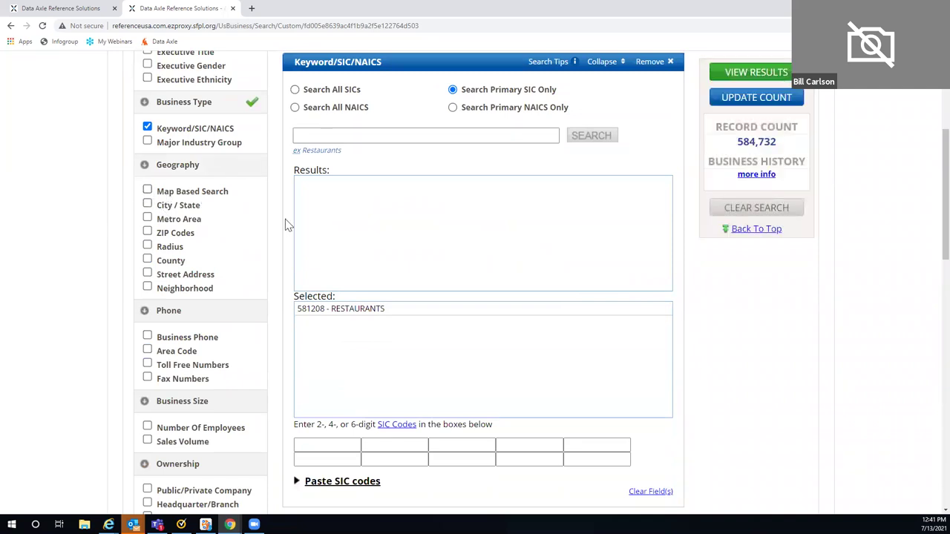
- Add the employee ranges 10-19 and 20-49 and restrict the search to only companies with a web address
scroll(287, 225, "down", 3)
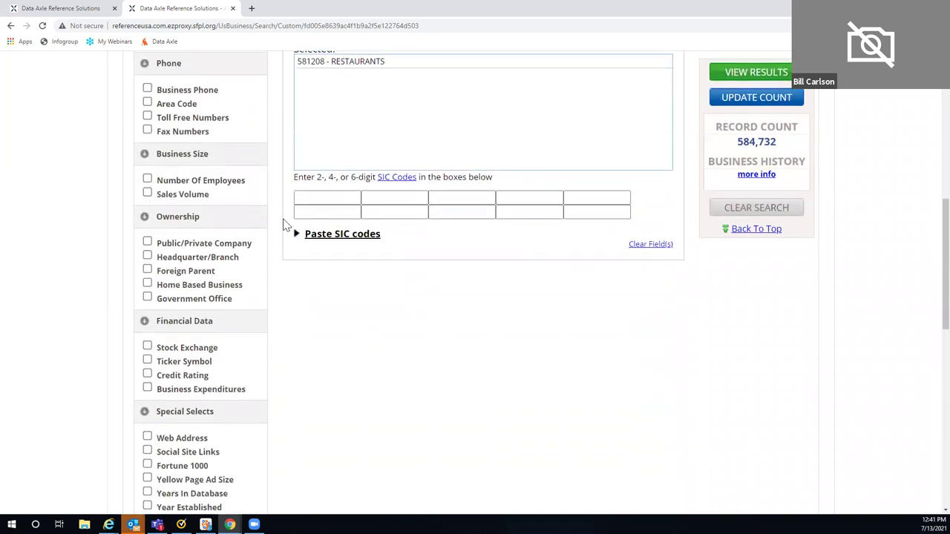
scroll(286, 225, "down", 1)
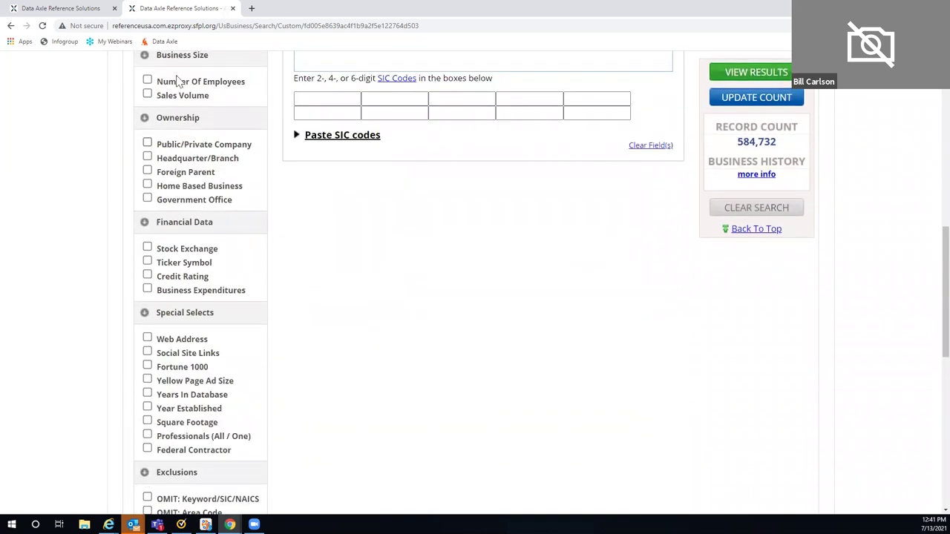
left_click(178, 82)
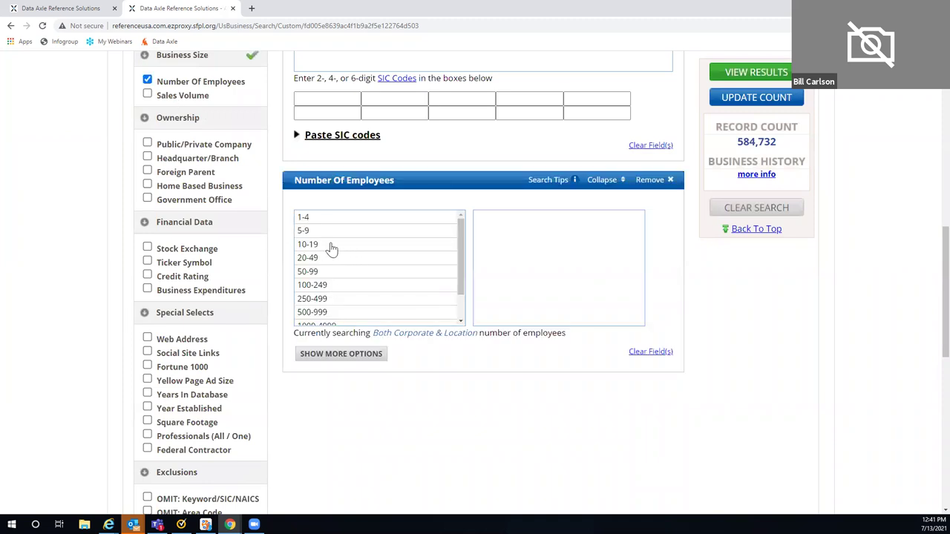
left_click_drag(332, 258, 326, 244)
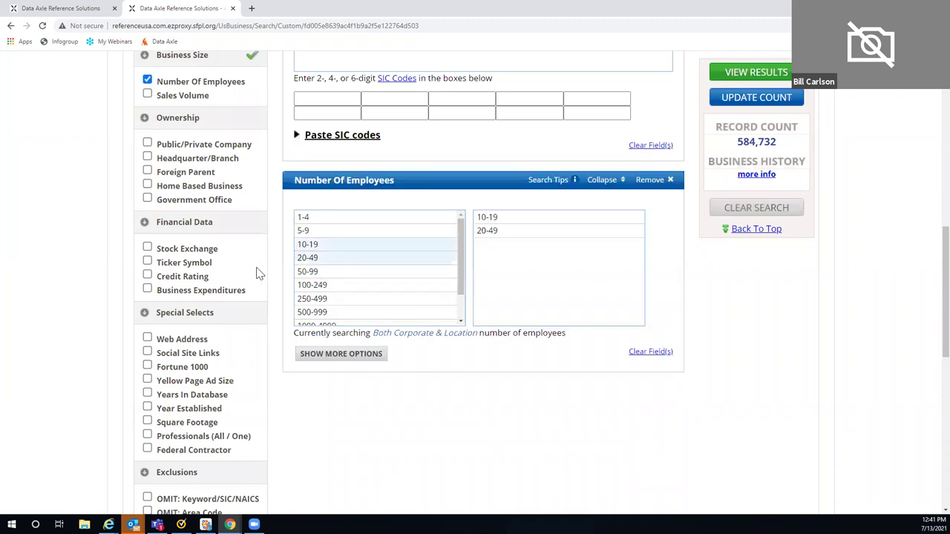
left_click(148, 339)
left_click(298, 422)
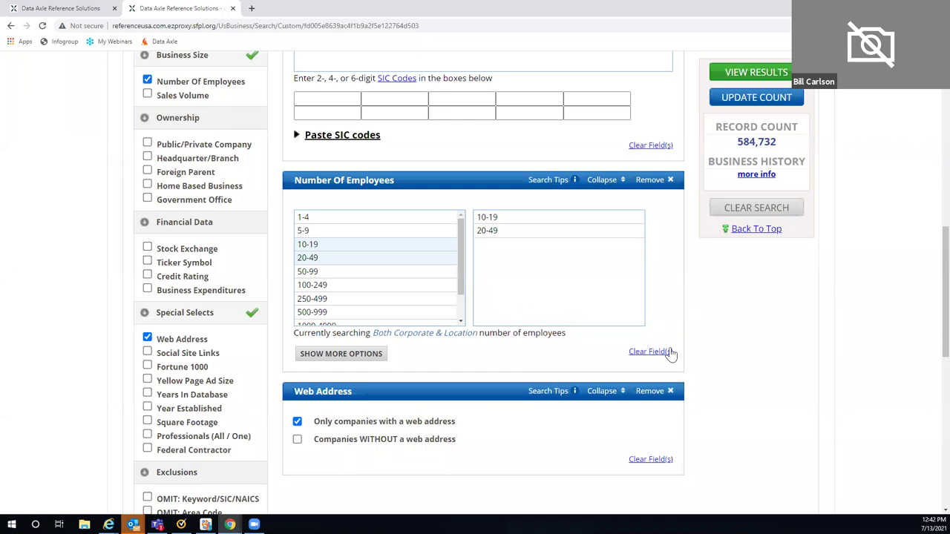
- Add the Map Based Search criterion and open its map
scroll(373, 307, "up", 1)
scroll(373, 307, "up", 1)
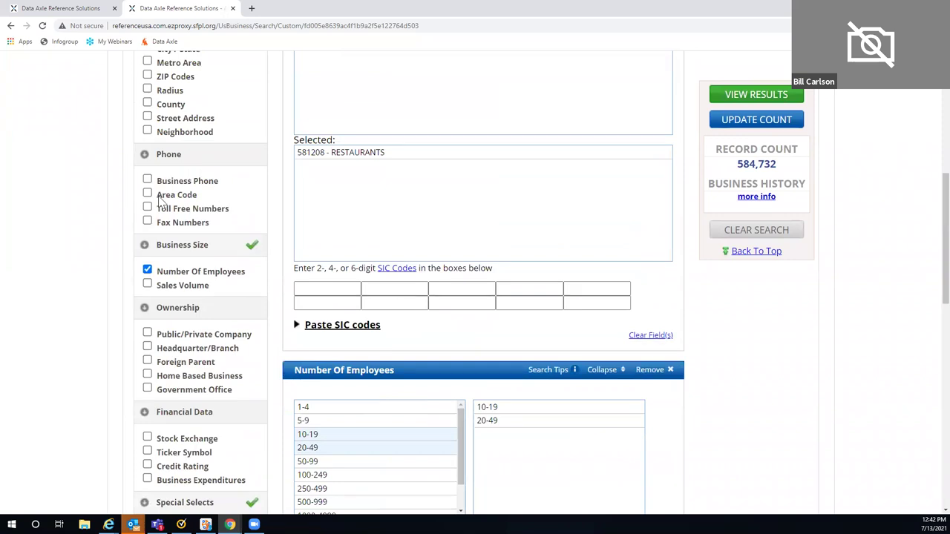
scroll(148, 193, "up", 2)
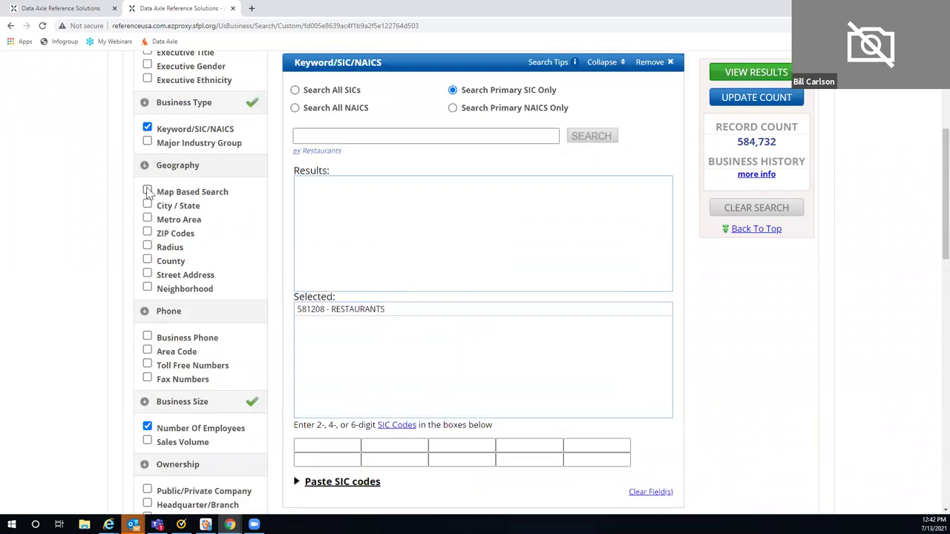
left_click(148, 191)
scroll(749, 353, "down", 3)
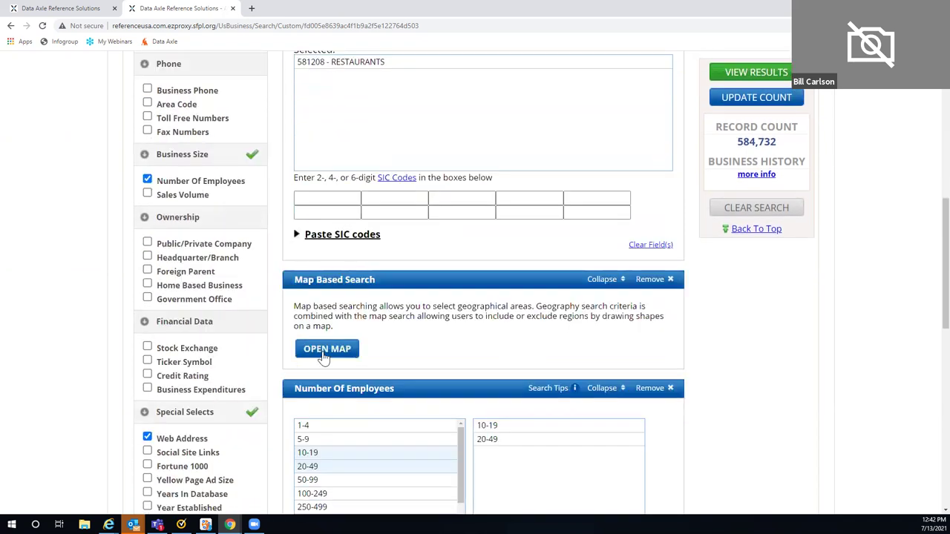
left_click(323, 355)
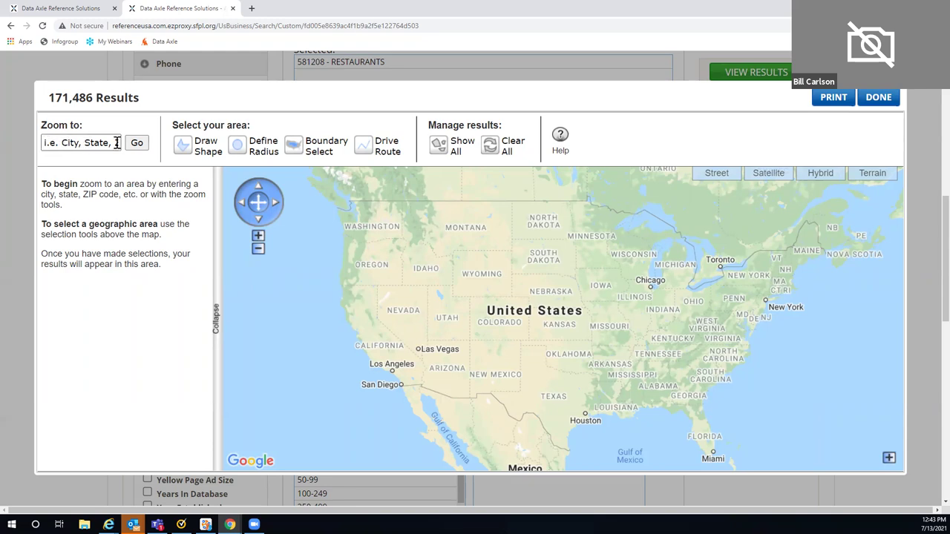
- Zoom the search map to ZIP code 94102
left_click(44, 142)
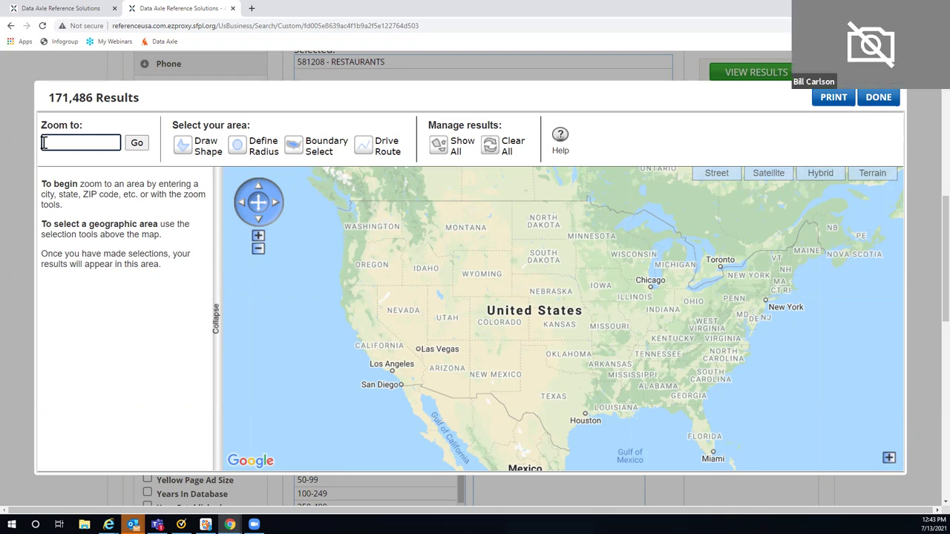
type("94")
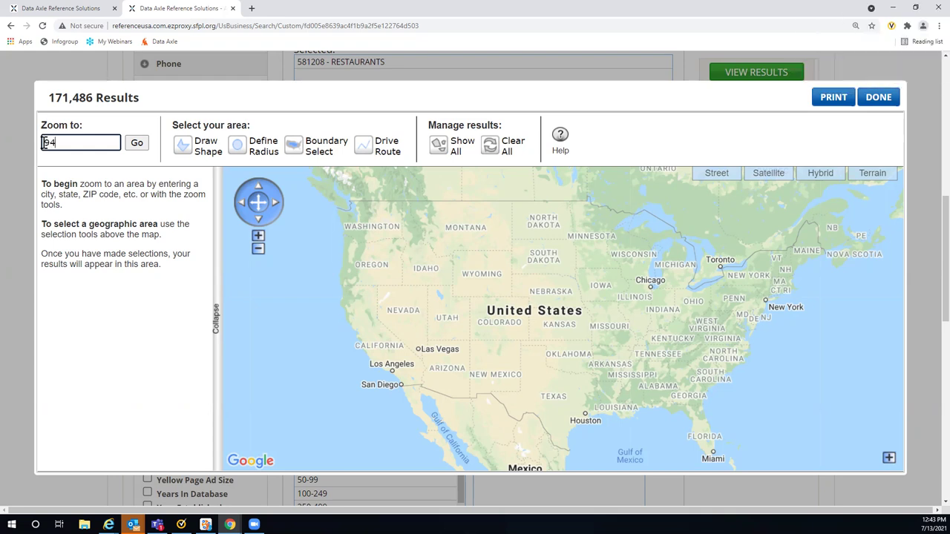
type("102")
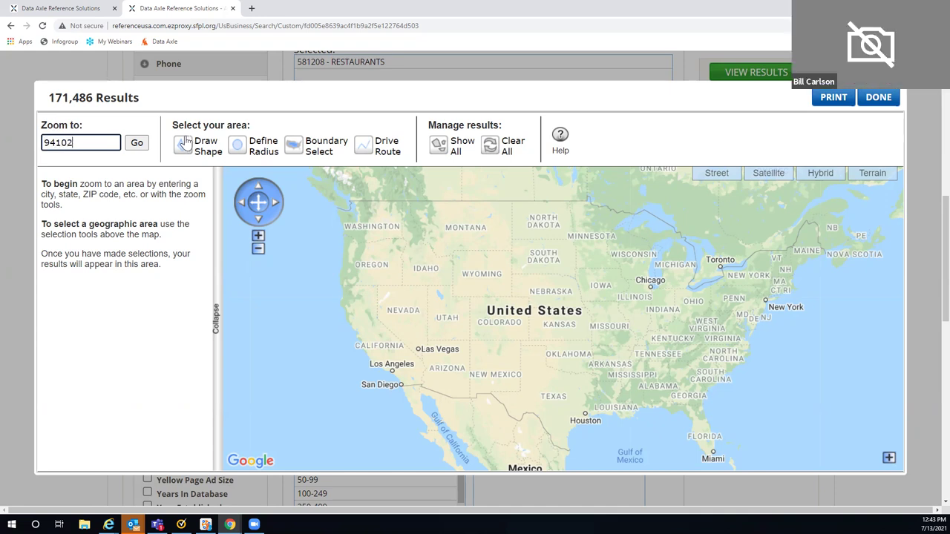
left_click(139, 146)
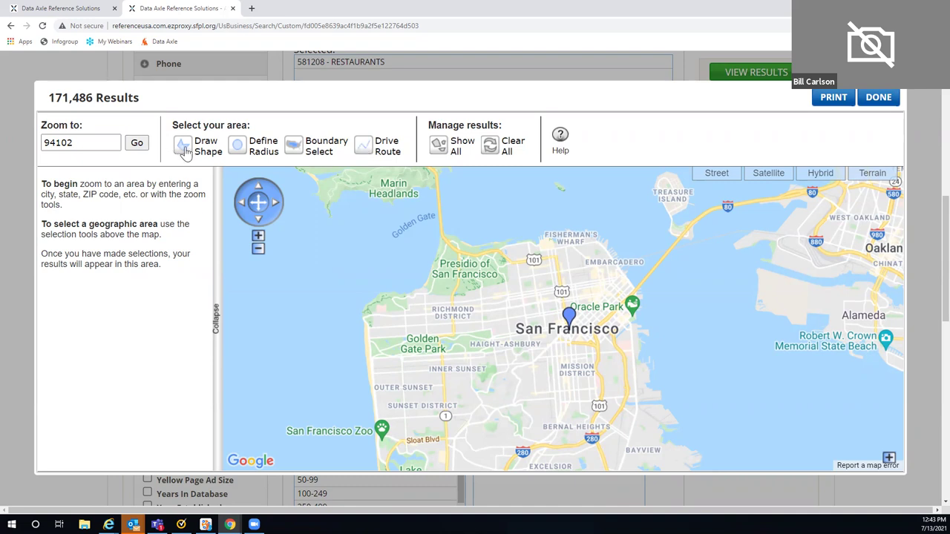
- Draw a four-sided search area with corners at the Richmond District, near Fisherman's Wharf, below Oracle Park and in the Sunset District
left_click(237, 150)
left_click(183, 148)
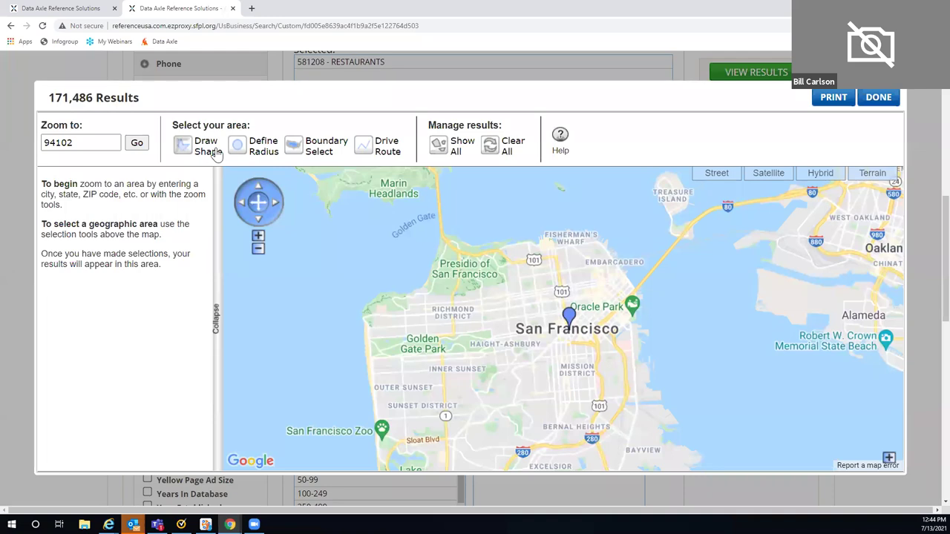
left_click(428, 311)
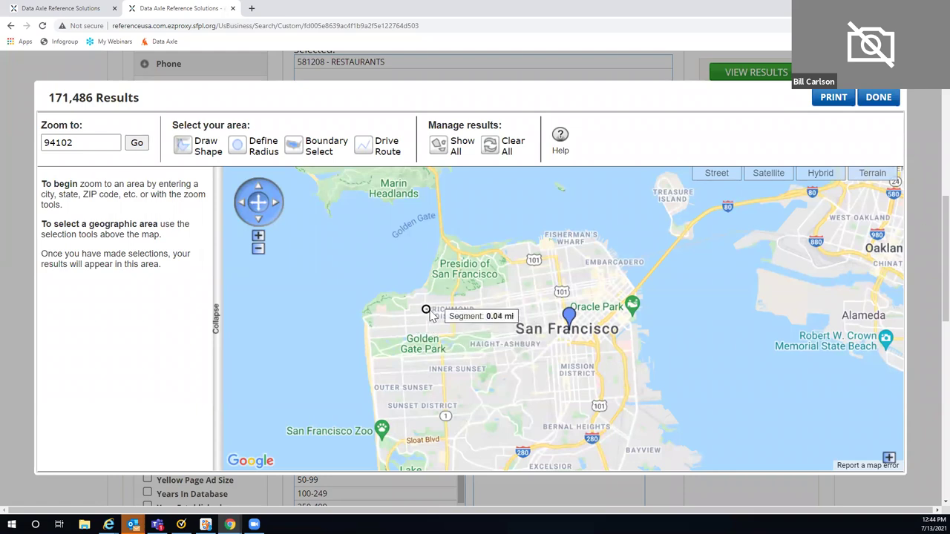
left_click(523, 267)
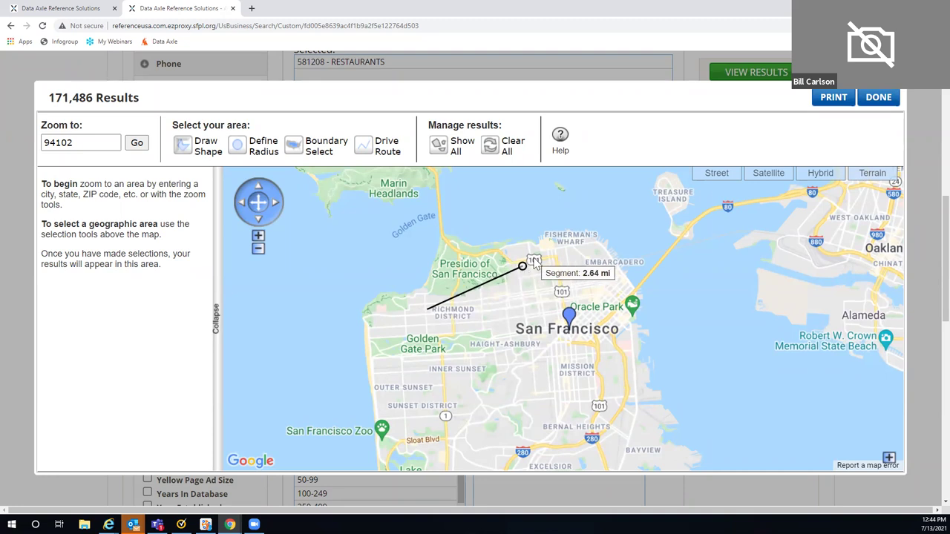
left_click(534, 260)
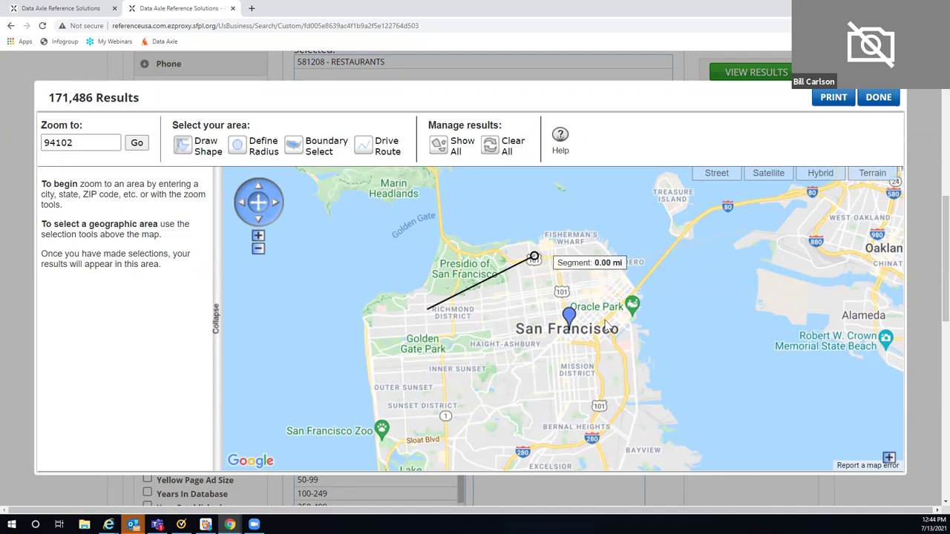
left_click(625, 340)
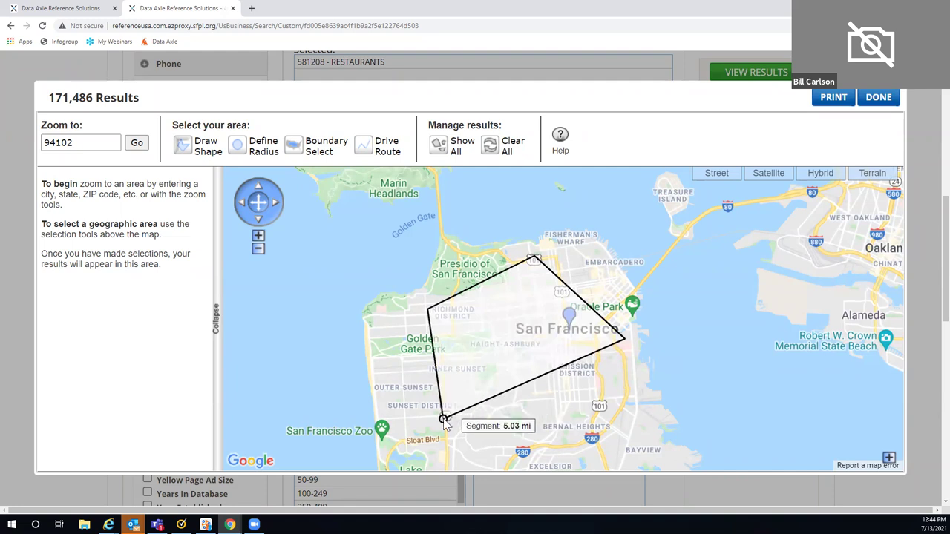
left_click(443, 420)
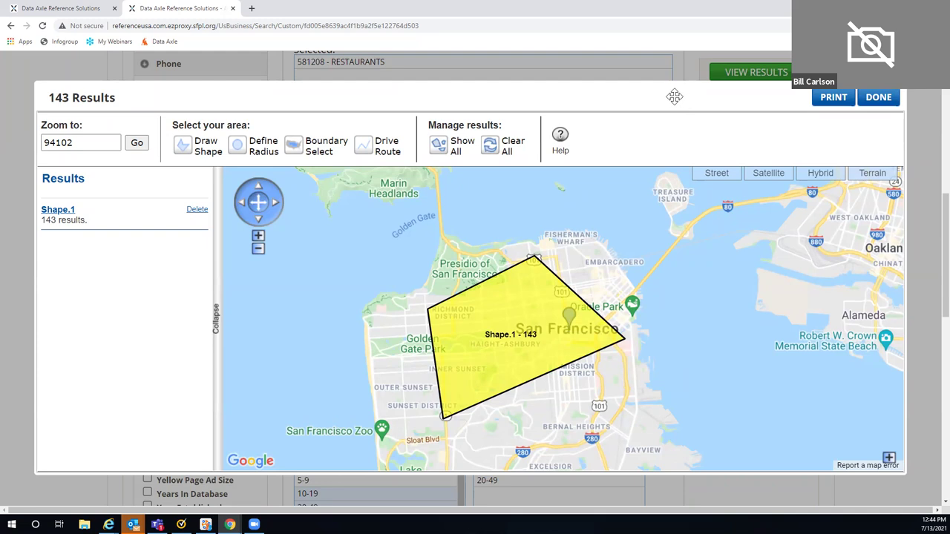
- Draw a second, triangular shape over the northern part of the existing four-sided search area
scroll(670, 146, "up", 3)
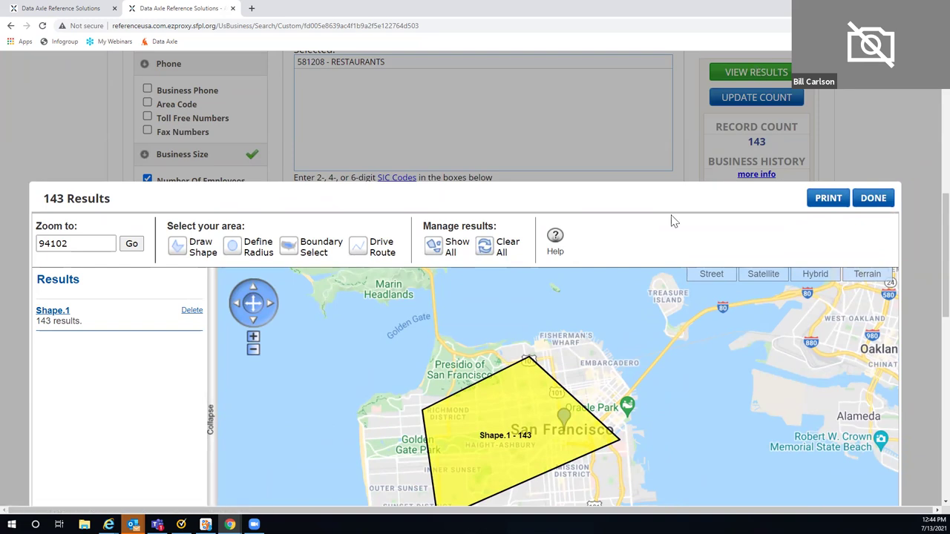
left_click_drag(671, 210, 672, 92)
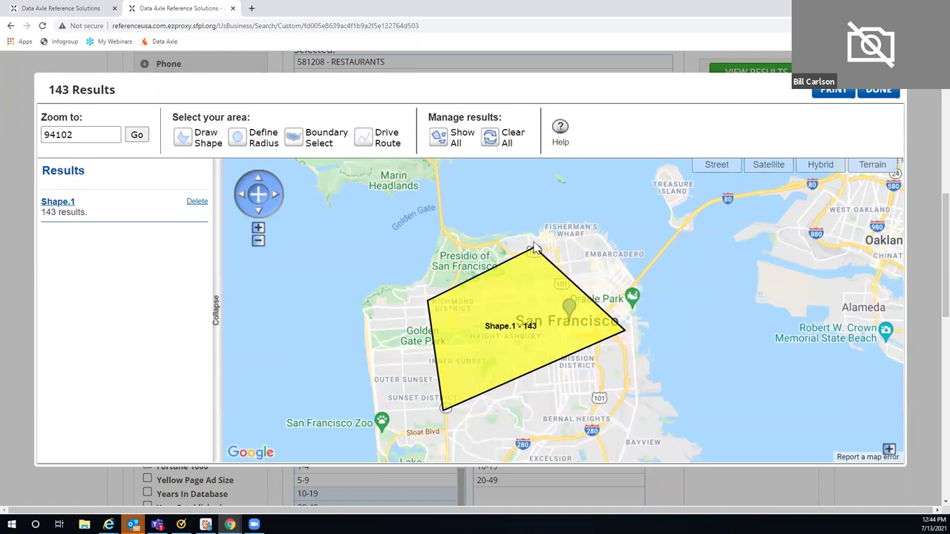
left_click(184, 143)
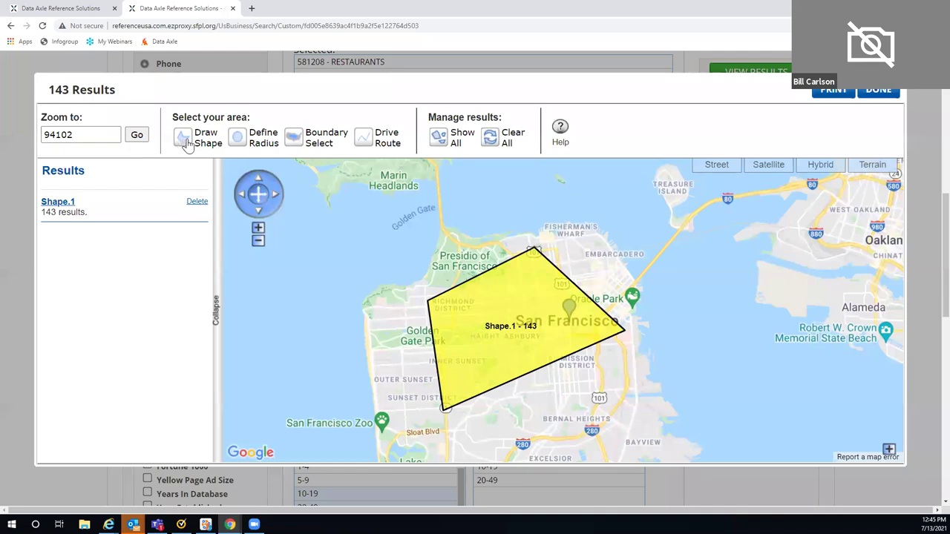
left_click(430, 305)
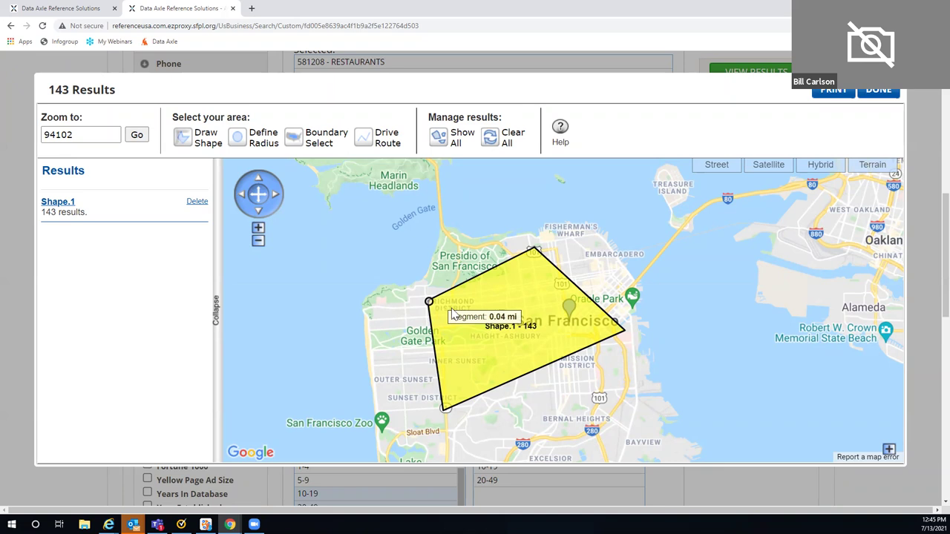
left_click(598, 306)
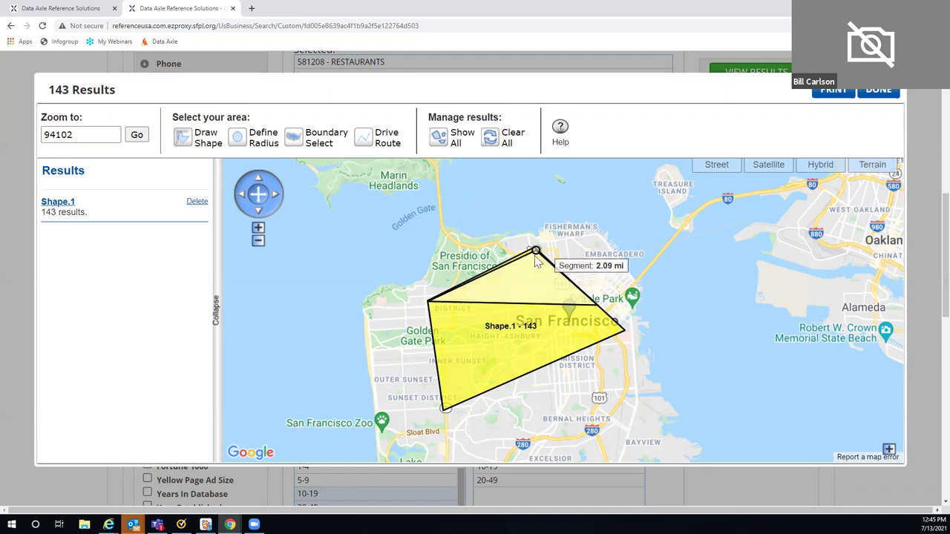
double_click(535, 255)
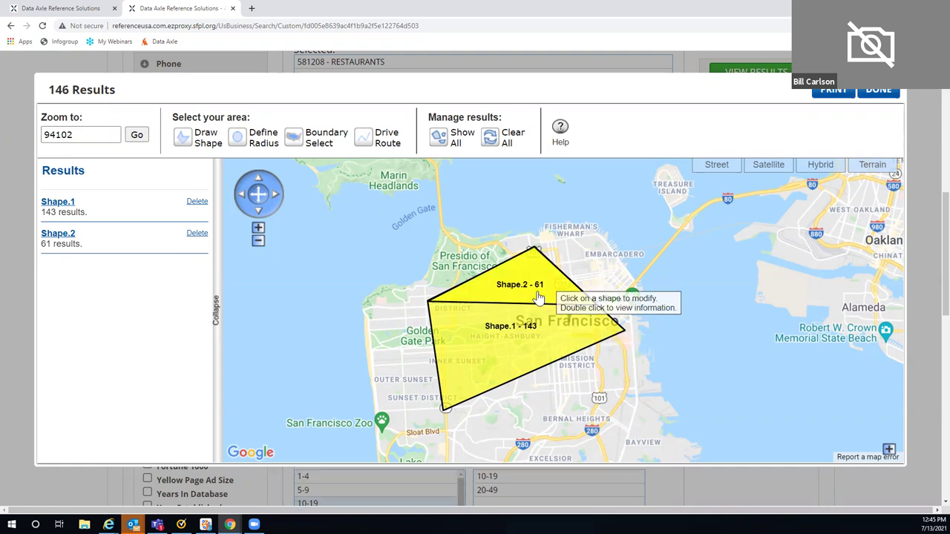
- Set the triangular shape to be excluded from the search area, and remove both shapes from the map
left_click(527, 279)
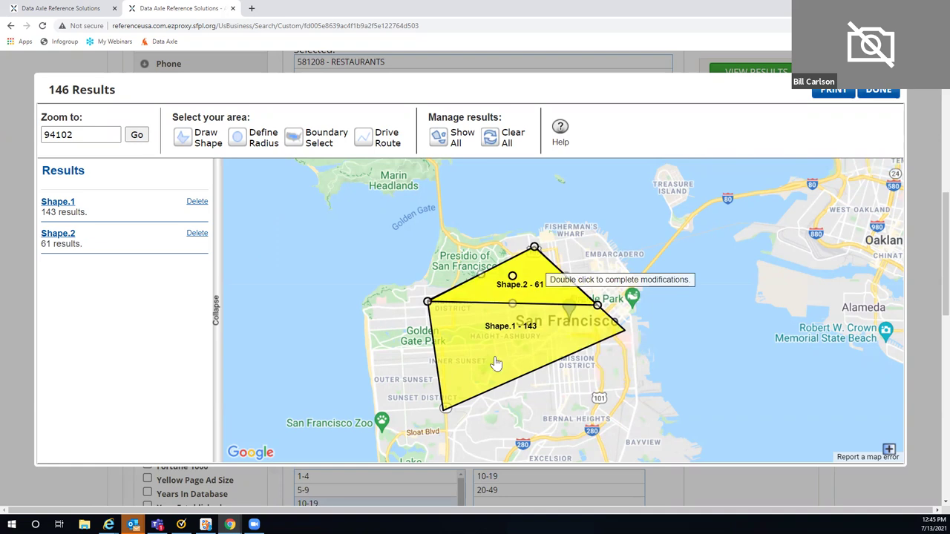
double_click(471, 324)
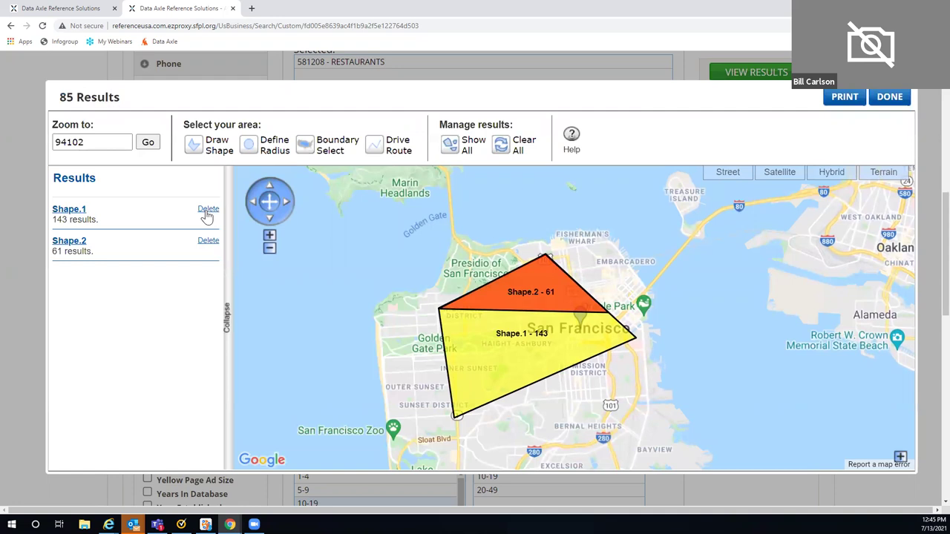
left_click(208, 212)
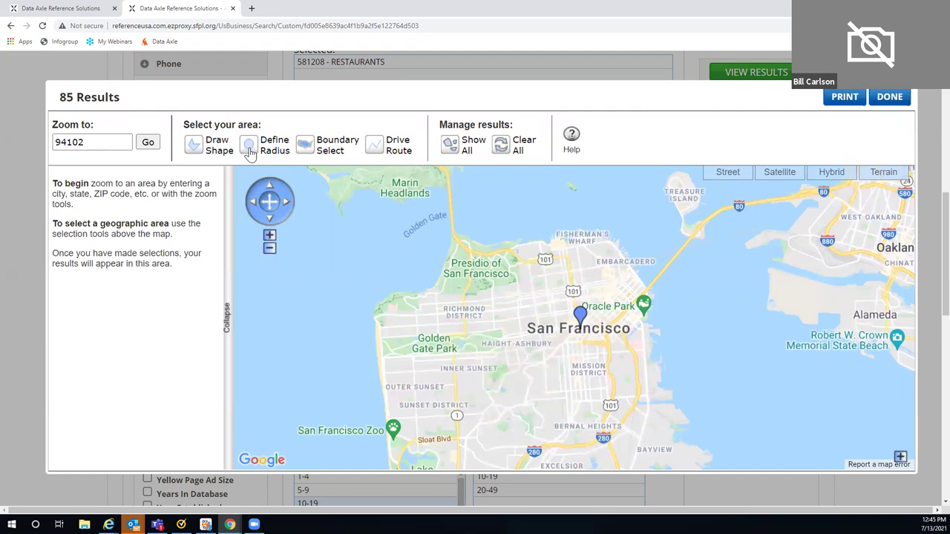
- Define a circular search area with a radius of about 2 miles centred on Haight-Ashbury
left_click(250, 150)
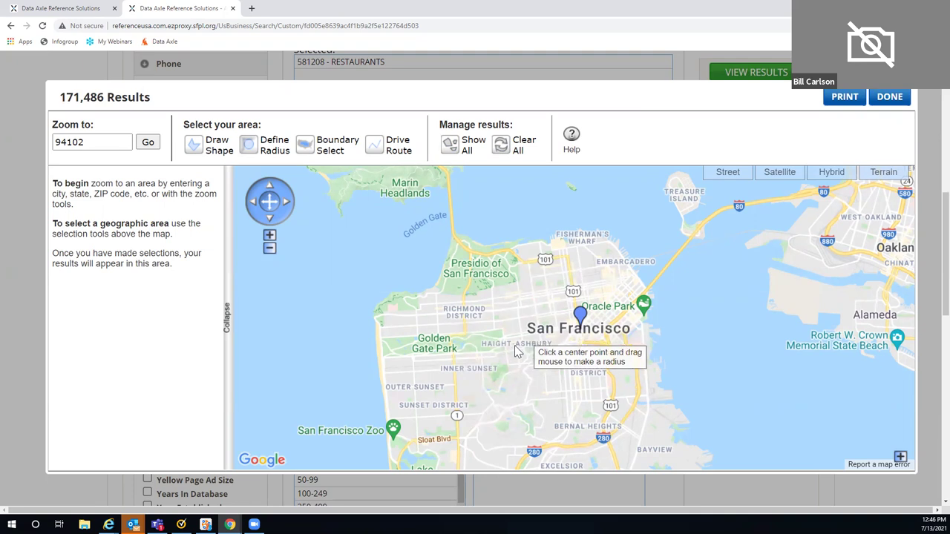
left_click_drag(526, 344, 567, 402)
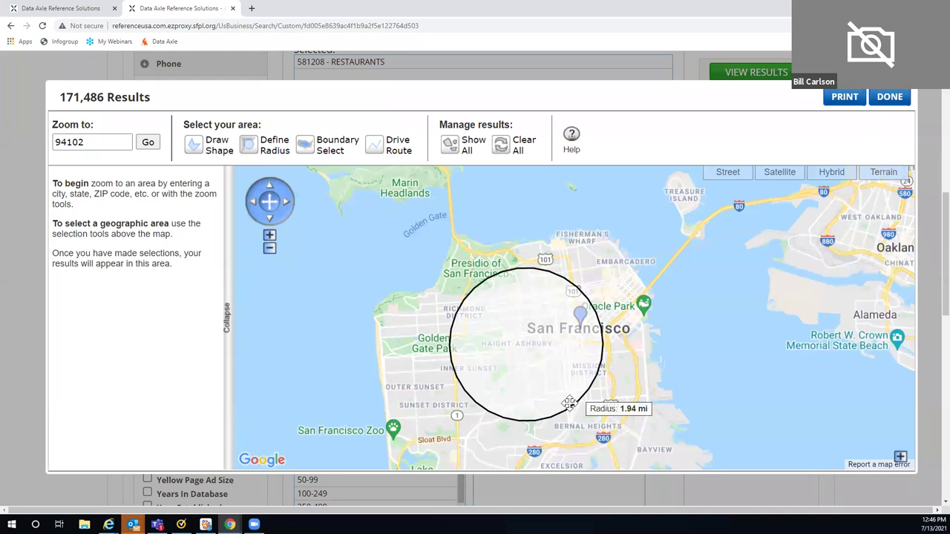
left_click_drag(569, 403, 570, 403)
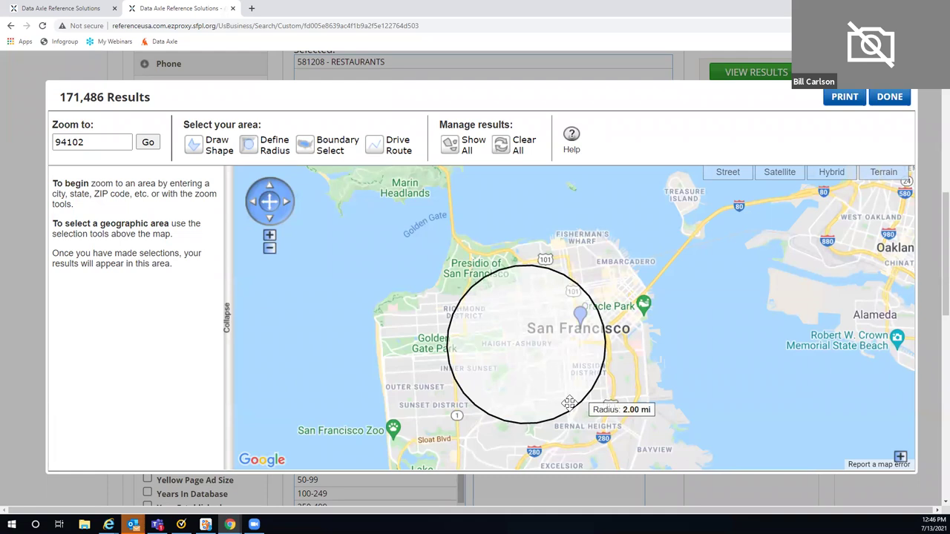
left_click_drag(569, 404, 569, 403)
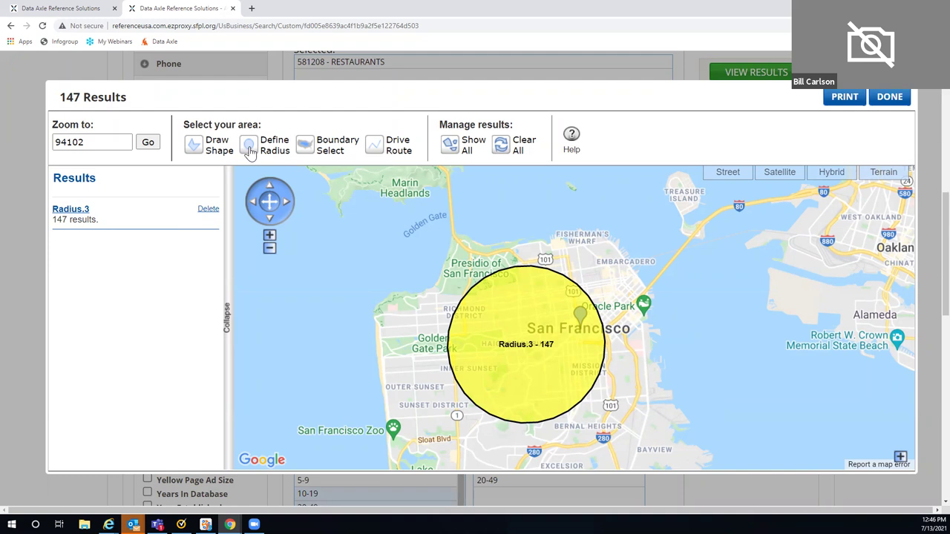
- Delete the circular search area and select the ZIP code boundaries 94118, 94114 and 94107 on the map
left_click(208, 209)
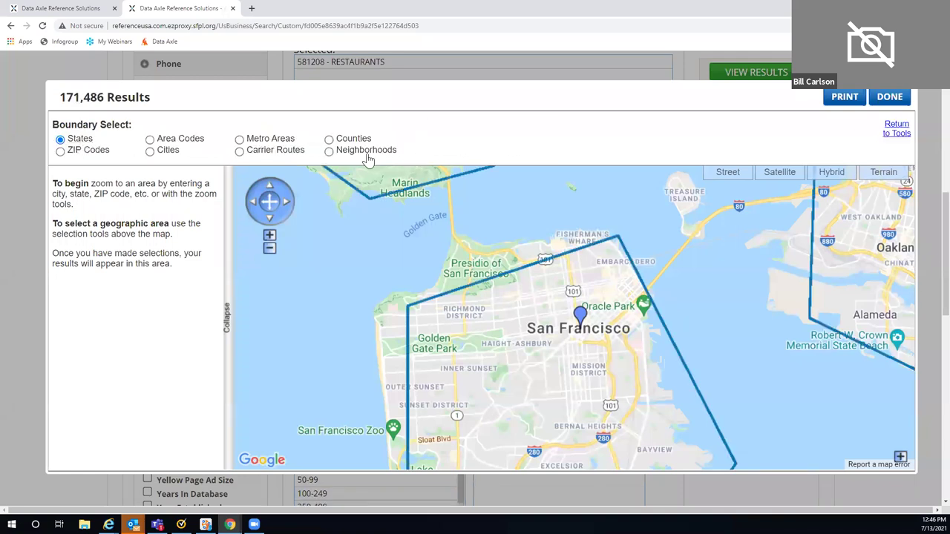
left_click(60, 153)
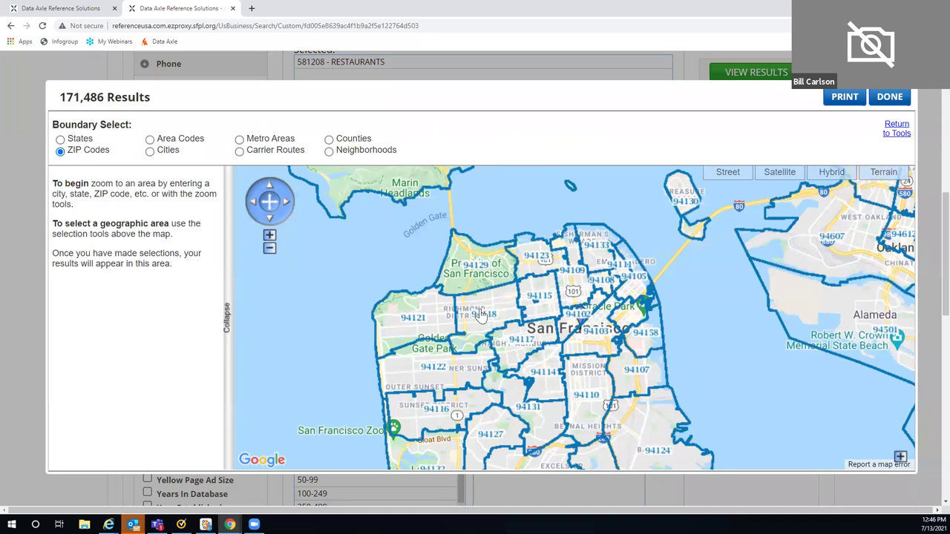
left_click(481, 315)
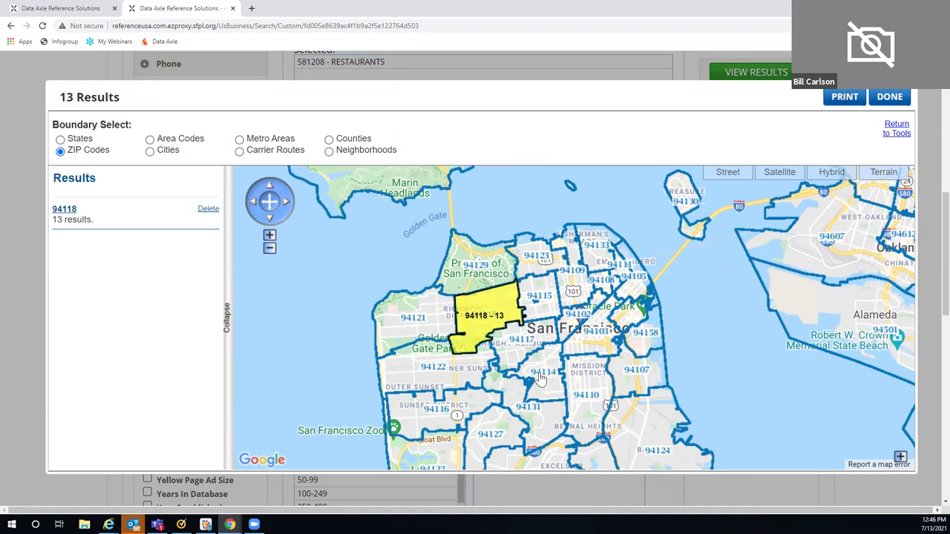
left_click(540, 379)
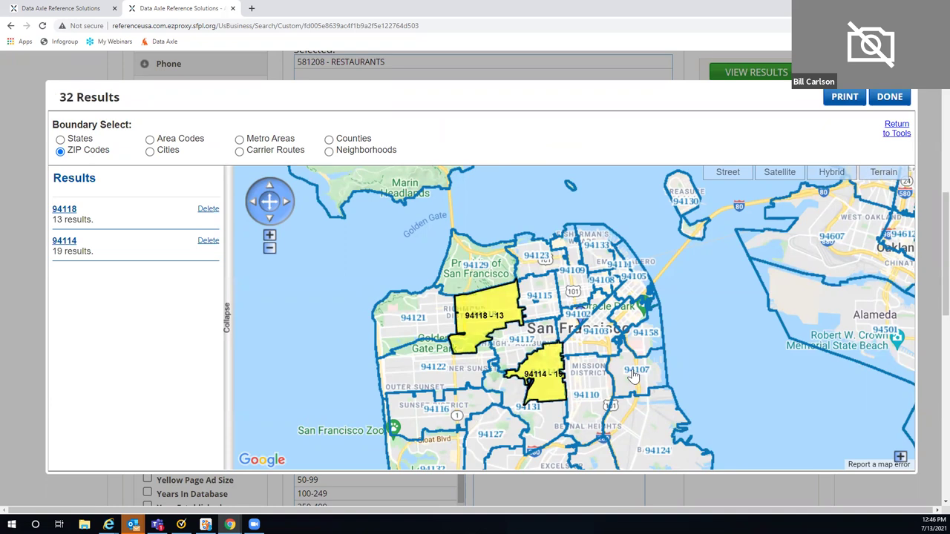
left_click(631, 373)
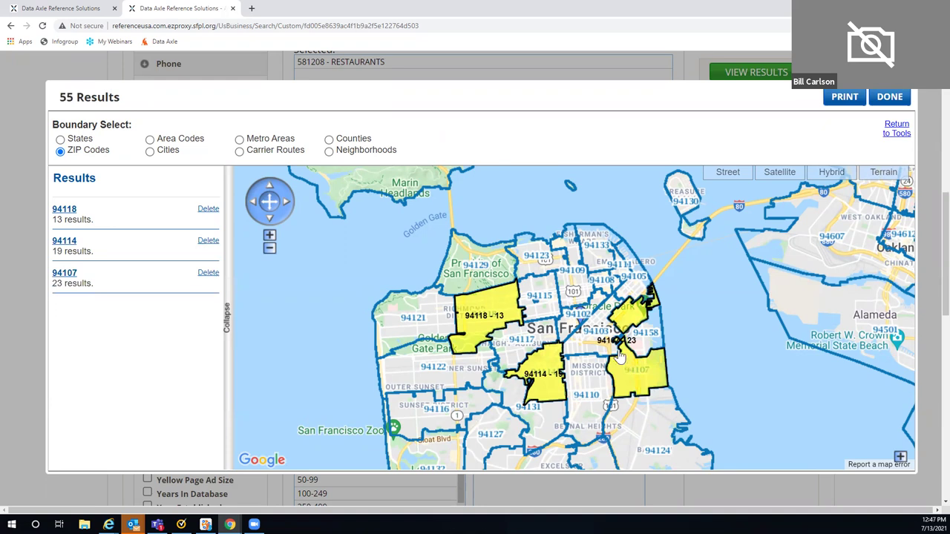
mouse_move(622, 95)
left_mouse_down()
mouse_move(616, 199)
mouse_move(623, 92)
left_mouse_up()
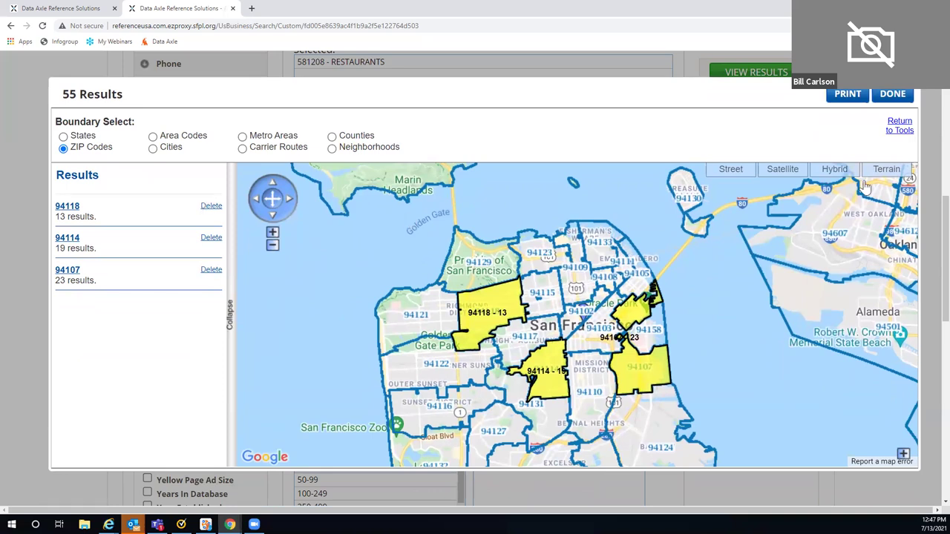
- Clear the ZIP code areas and create a drive-route area from Omaha, NE to Lincoln, NE with a buffer distance of .2 miles
left_click(899, 130)
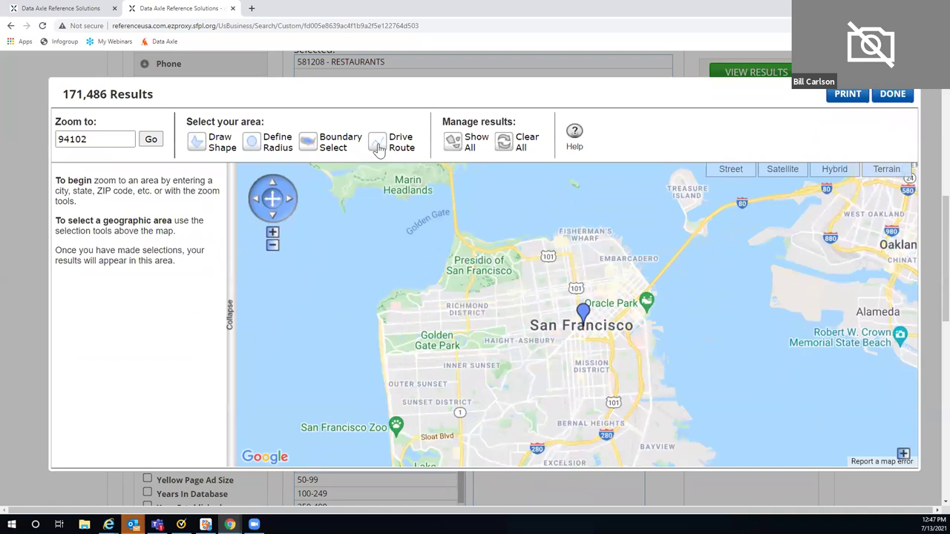
left_click(378, 143)
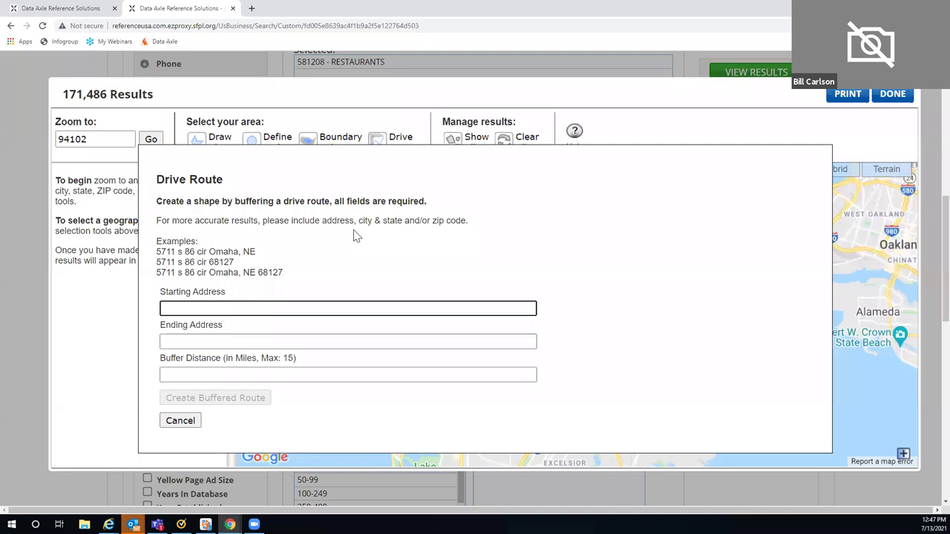
type("Omaha, NE")
left_click(161, 342)
type("Lin")
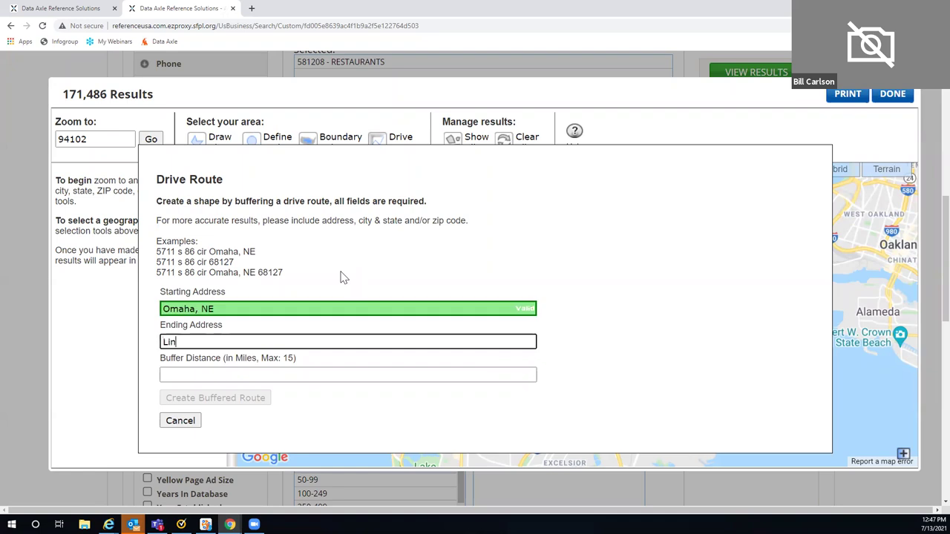
type("coln, NE")
scroll(270, 269, "down", 1)
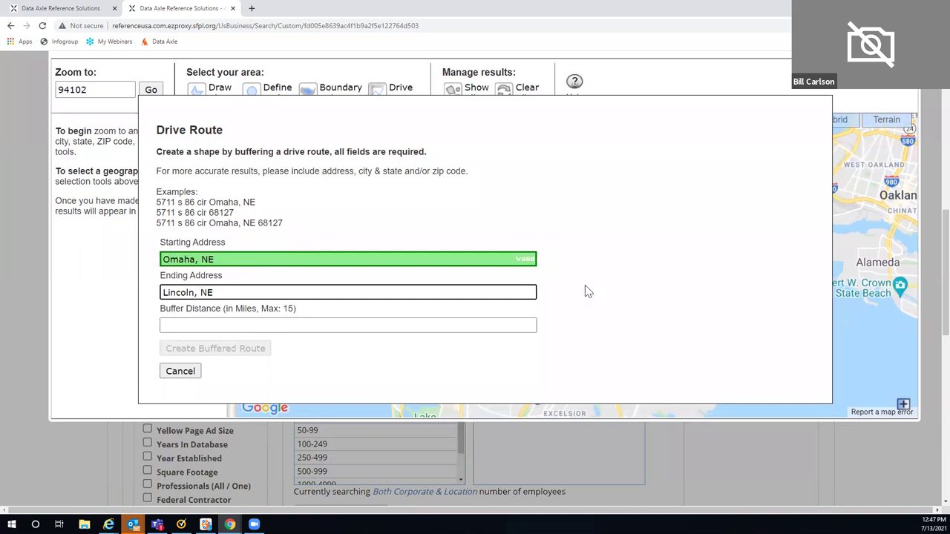
key("Tab")
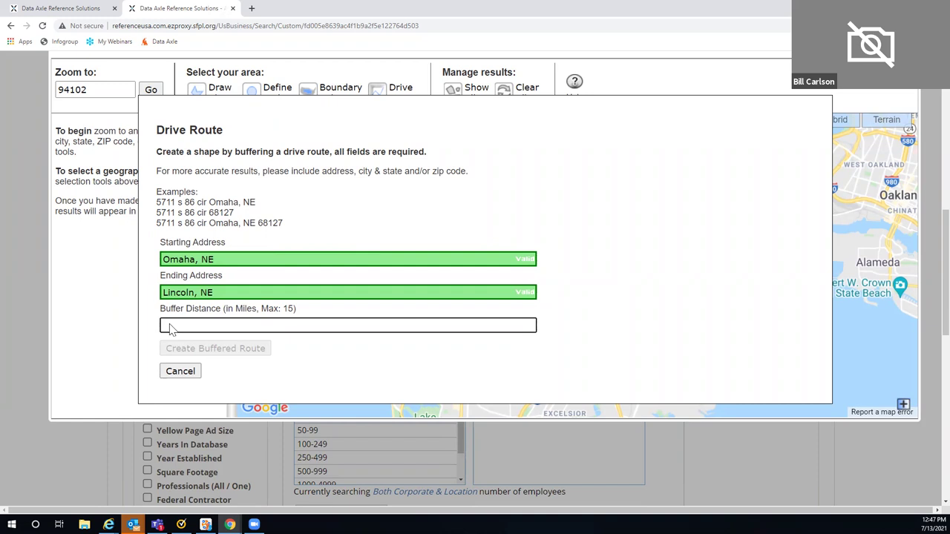
type(".2")
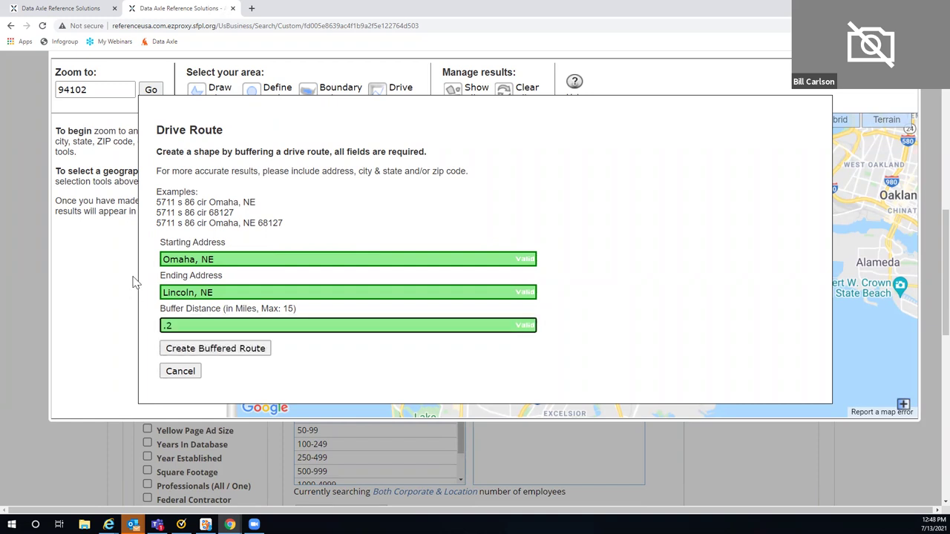
left_click(251, 355)
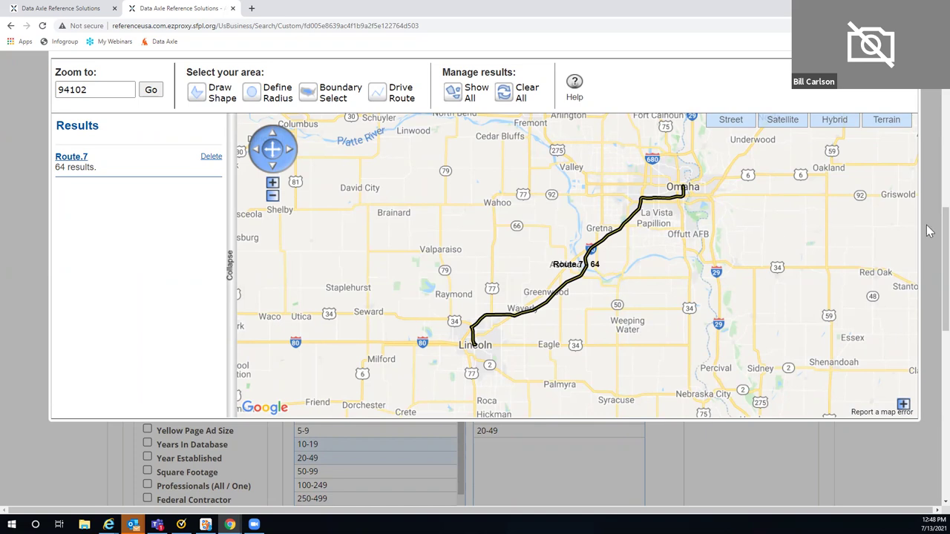
- Apply the drive-route area to the restaurant search and view the list of matching businesses
scroll(929, 240, "up", 1)
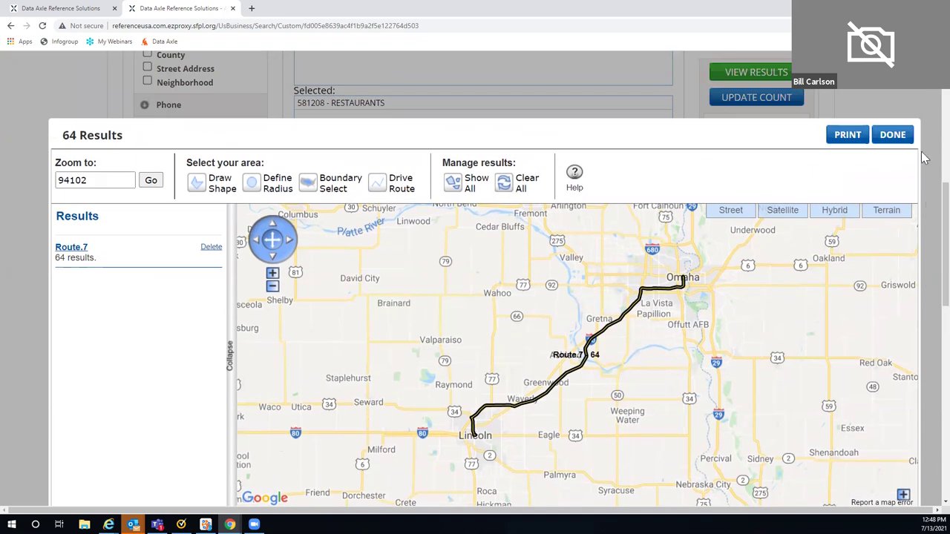
left_click(758, 74)
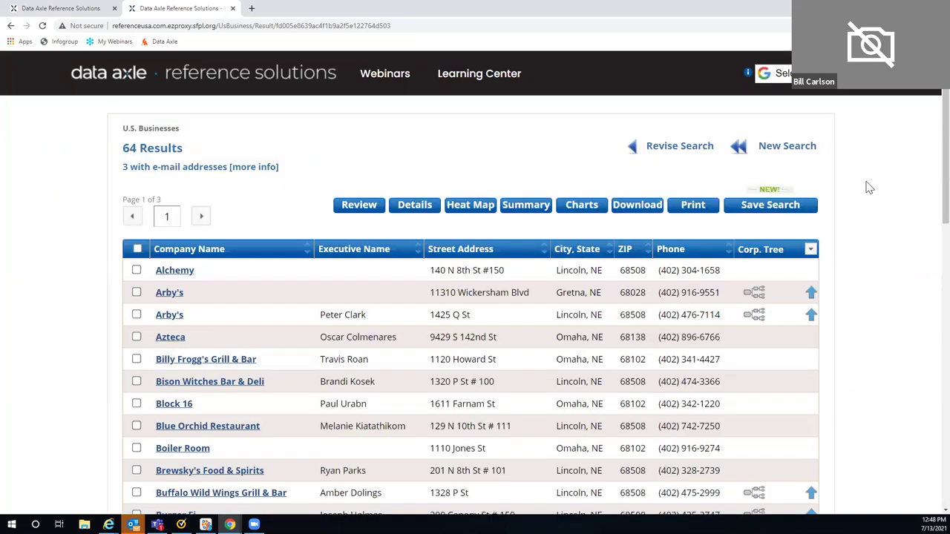
scroll(865, 187, "down", 1)
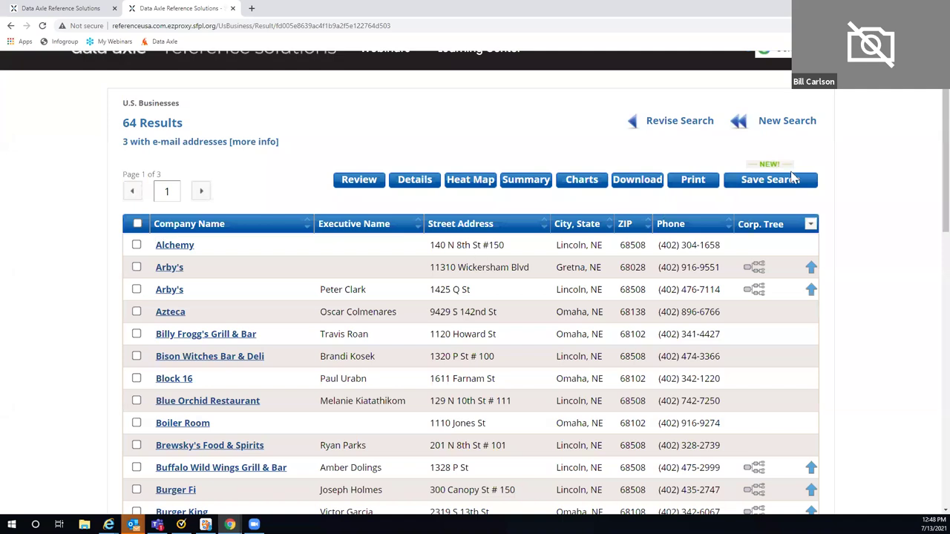
- Open the corporate tree of the Arby's in Lincoln, NE and collapse the branches under the Arby's subsidiary
scroll(786, 178, "down", 1)
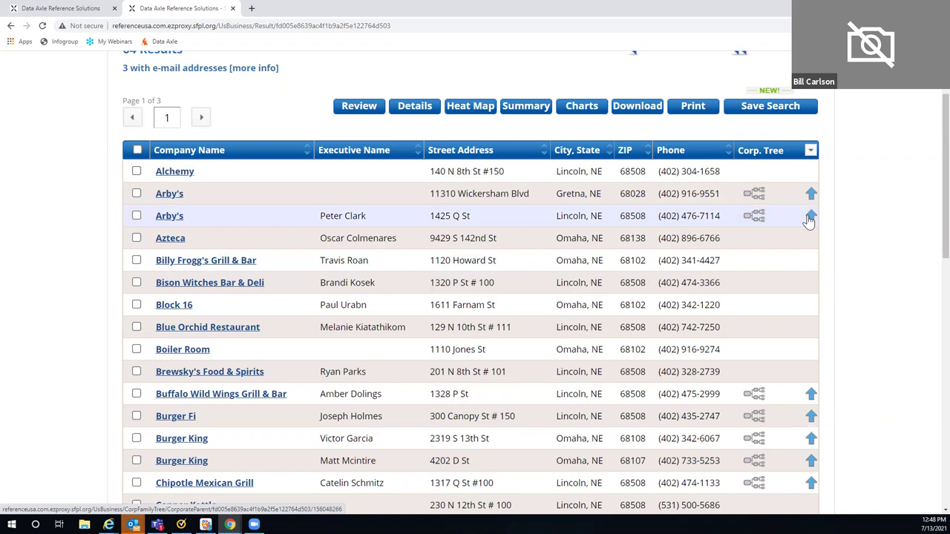
left_click(752, 217)
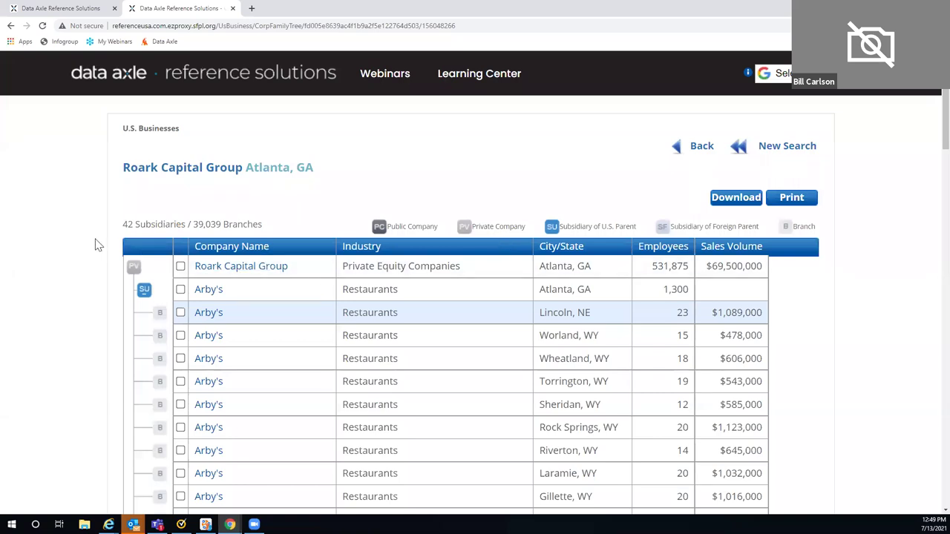
left_click(144, 292)
- Look through Roark Capital Group's subsidiaries and expand the branches of Hardee's Restaurants LLC
scroll(144, 295, "down", 2)
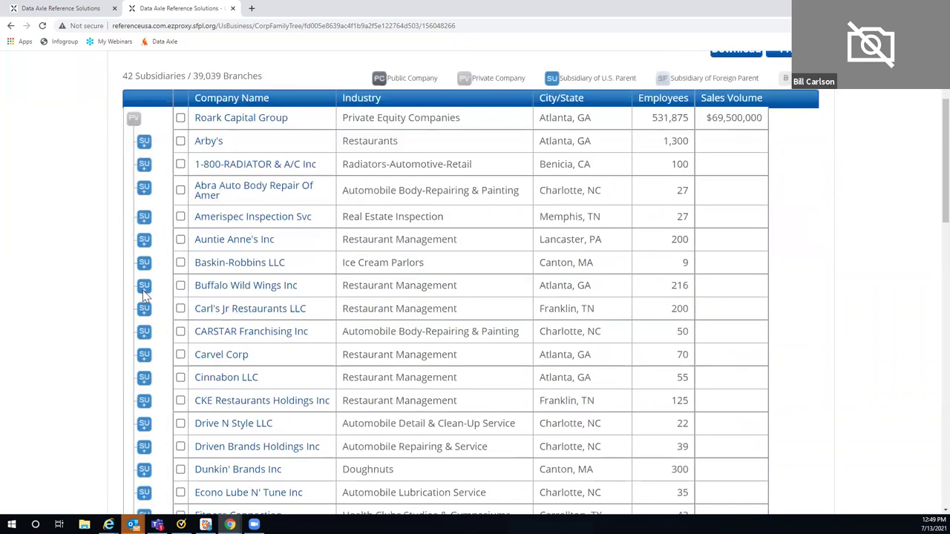
scroll(103, 296, "down", 1)
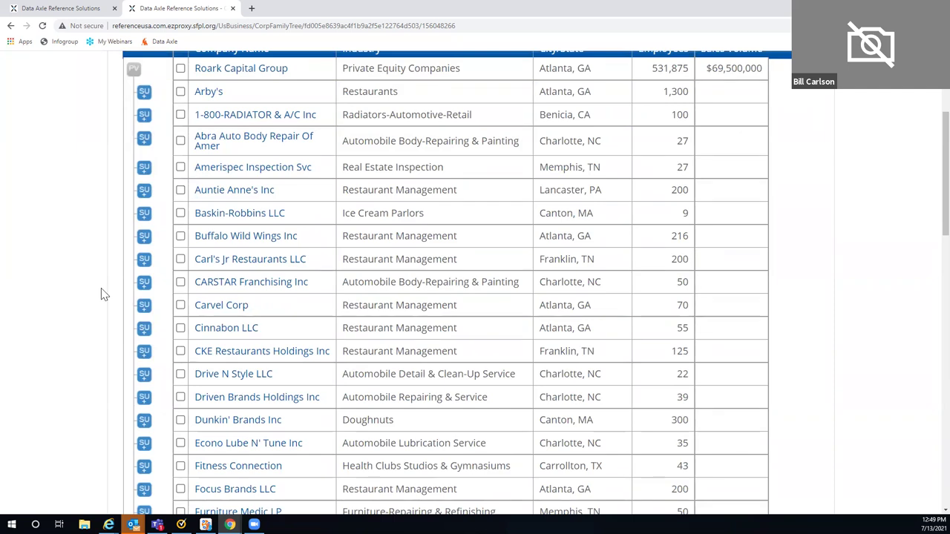
scroll(104, 295, "down", 1)
scroll(105, 295, "up", 1)
scroll(105, 295, "down", 1)
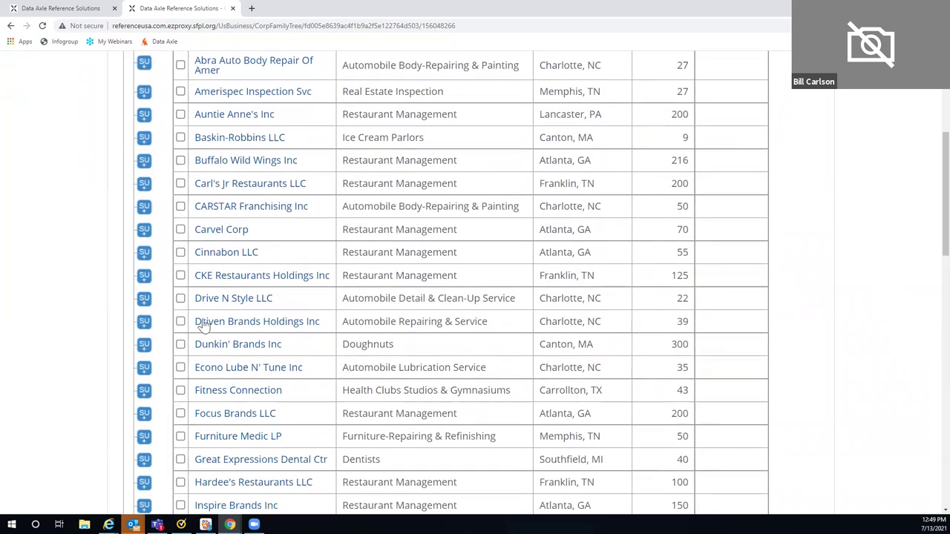
scroll(266, 331, "down", 1)
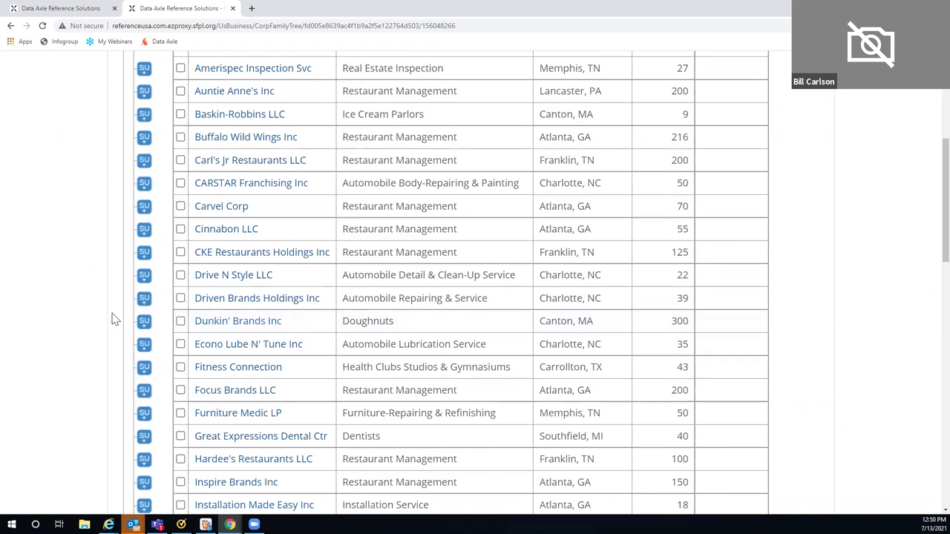
scroll(115, 320, "down", 2)
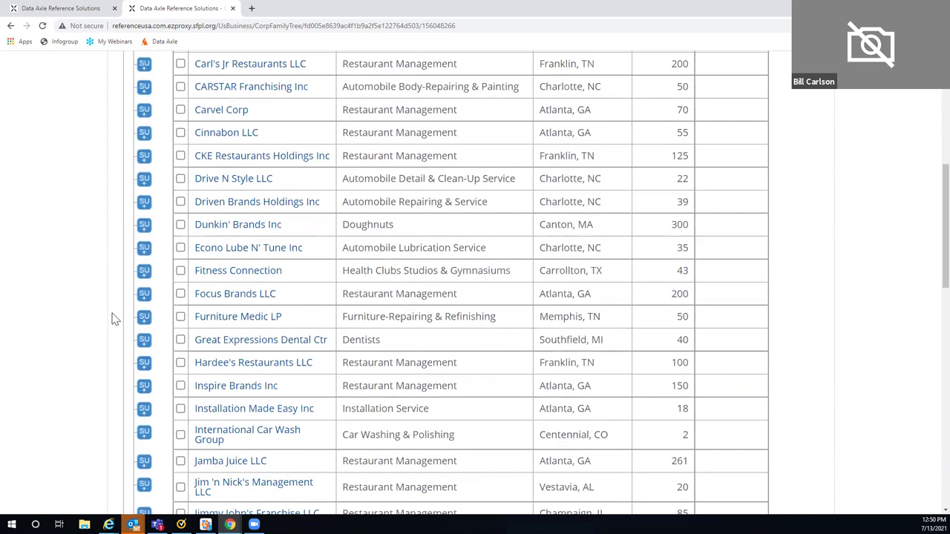
scroll(115, 319, "down", 2)
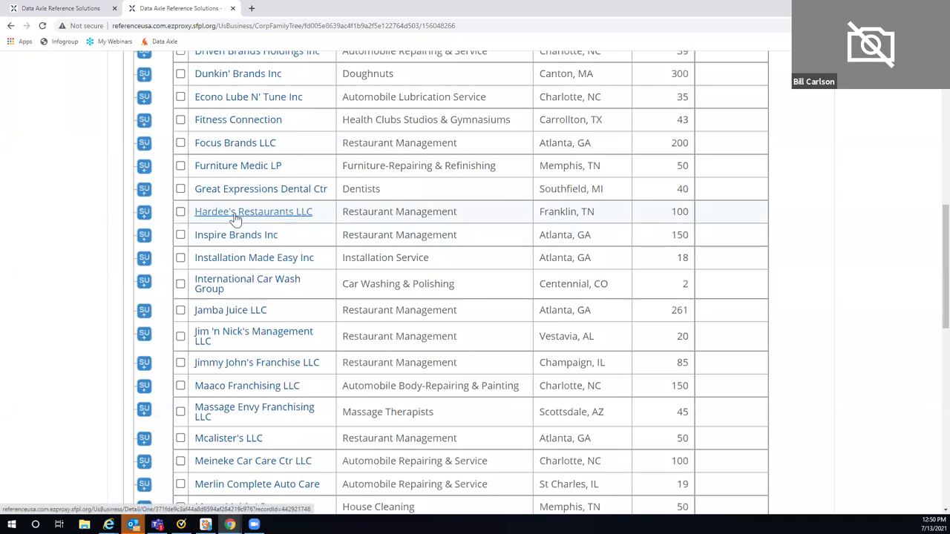
left_click(145, 213)
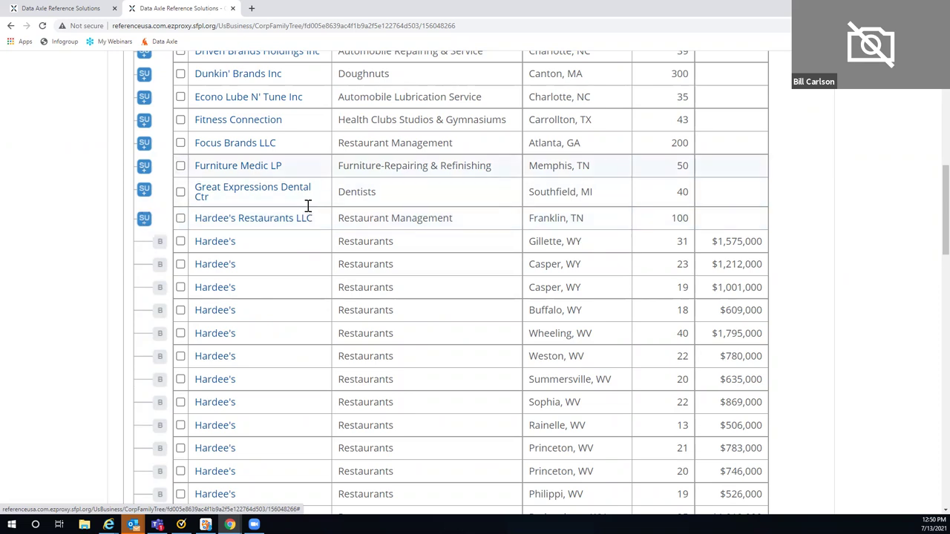
- Return from the corporate tree to the search results and open the detail record of the Arby's in Lincoln, NE
scroll(441, 245, "up", 7)
scroll(441, 248, "up", 1)
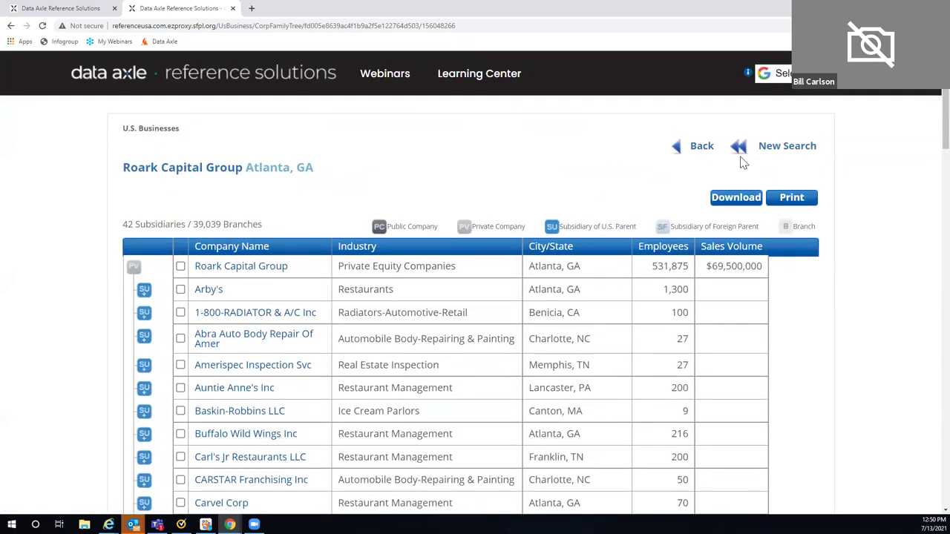
left_click(696, 147)
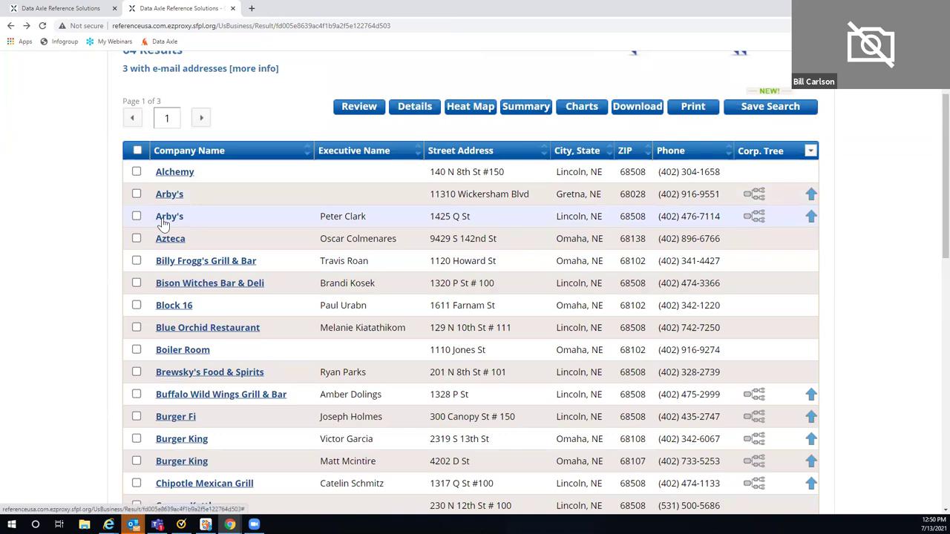
left_click(163, 218)
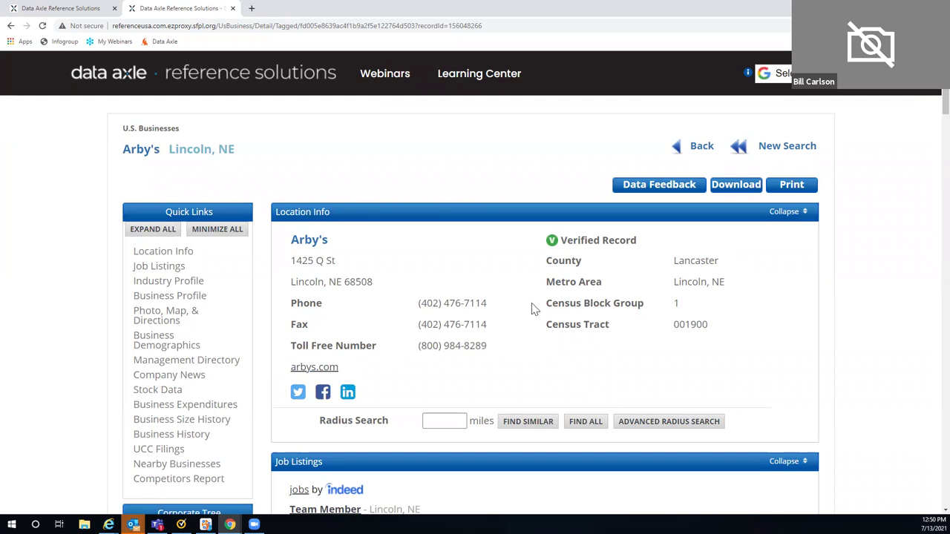
- Review the Arby's record from its location info through its business demographics, and expand the Photo, Map, & Directions section
scroll(531, 309, "down", 2)
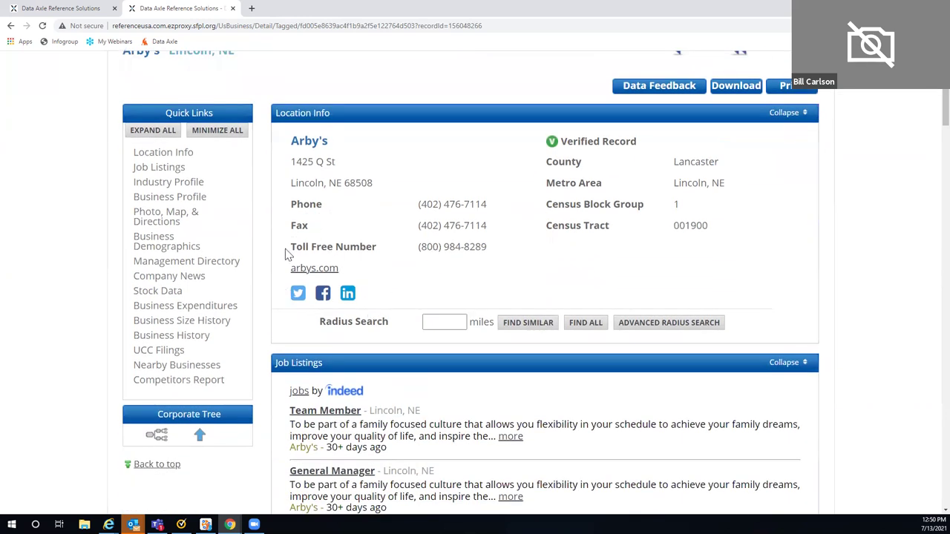
scroll(386, 260, "down", 3)
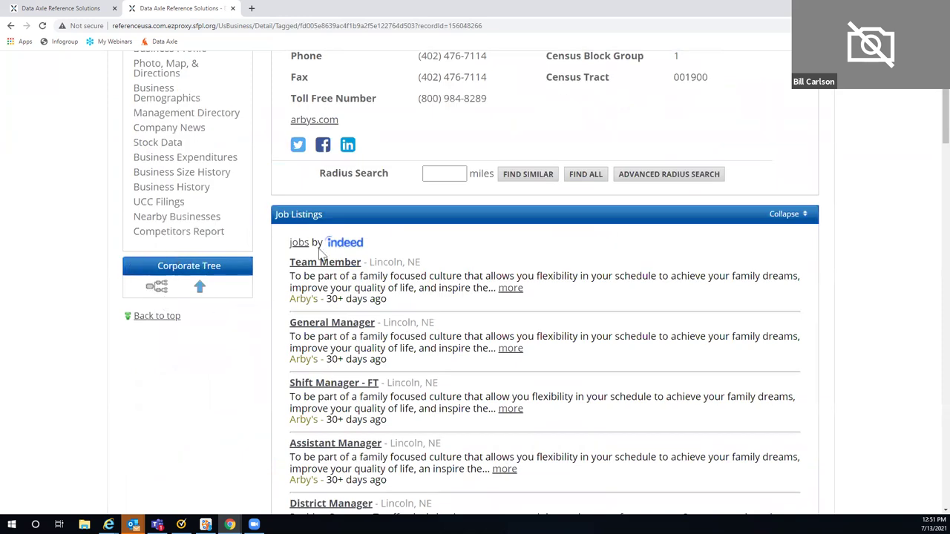
scroll(855, 233, "down", 2)
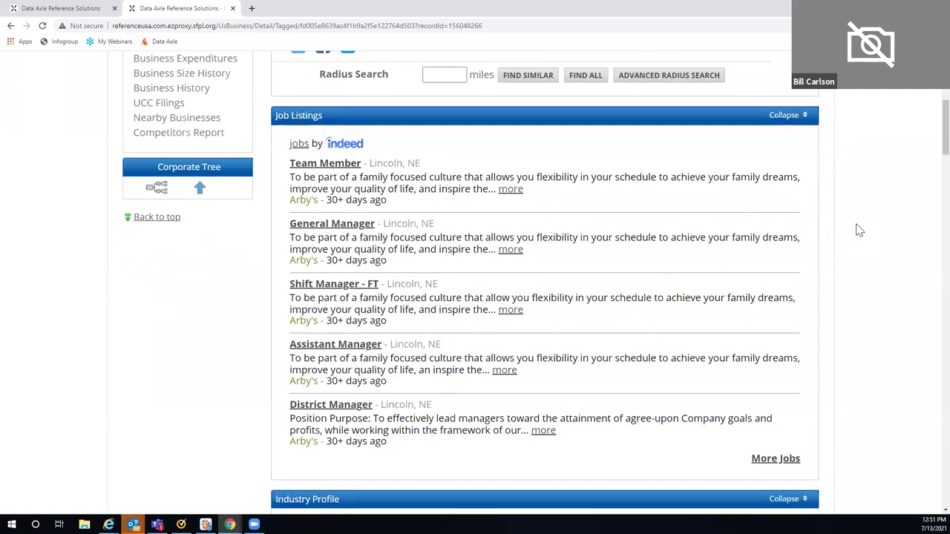
scroll(176, 276, "down", 4)
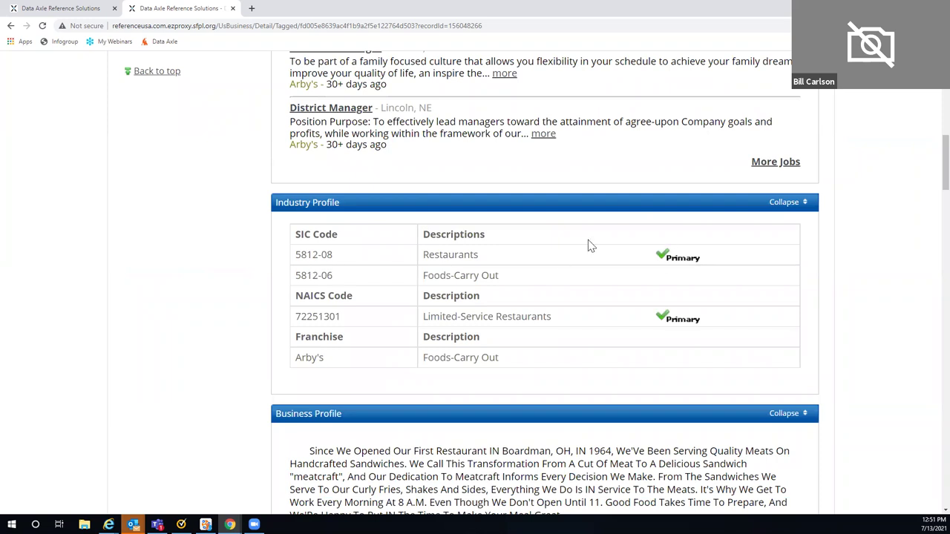
scroll(225, 265, "down", 3)
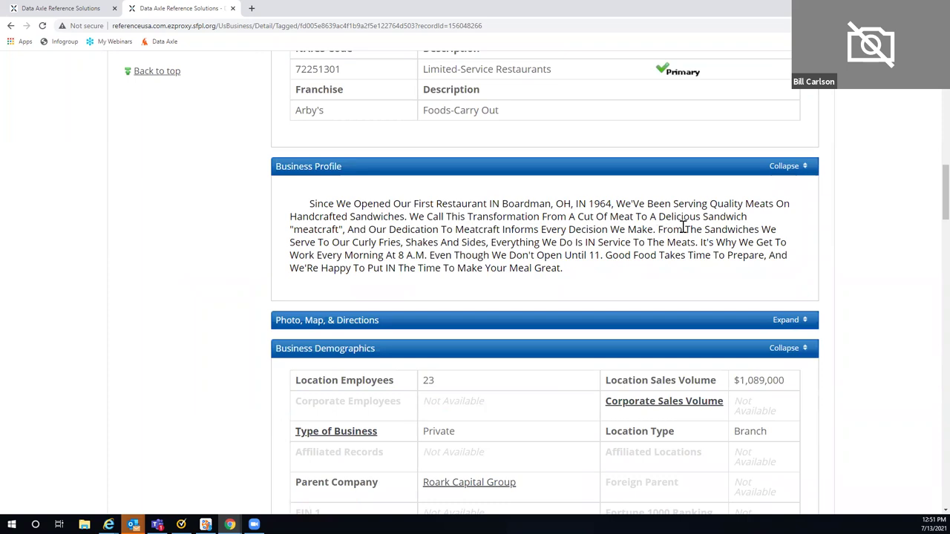
scroll(874, 229, "down", 3)
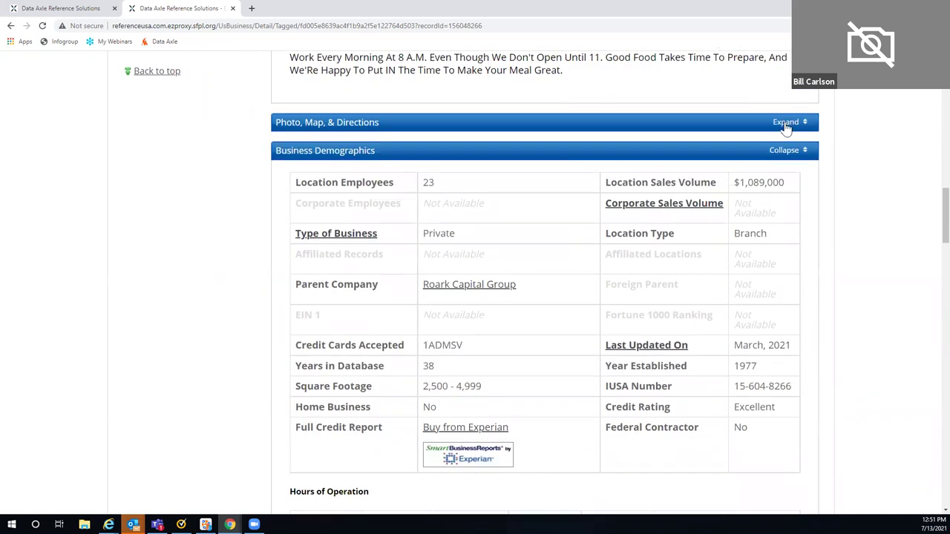
left_click(786, 123)
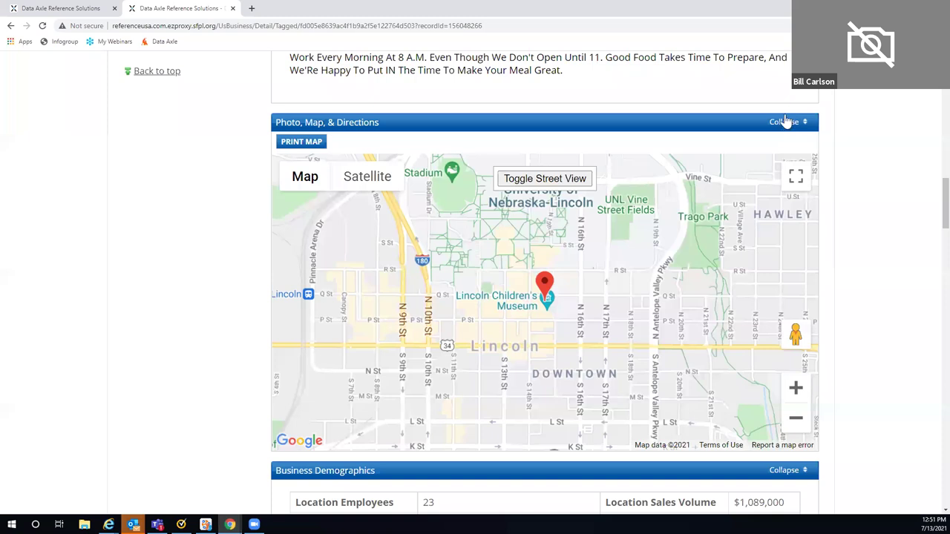
- Collapse the Photo, Map, & Directions section and review the business demographics, hours of operation and management directory
left_click(786, 123)
scroll(914, 140, "down", 1)
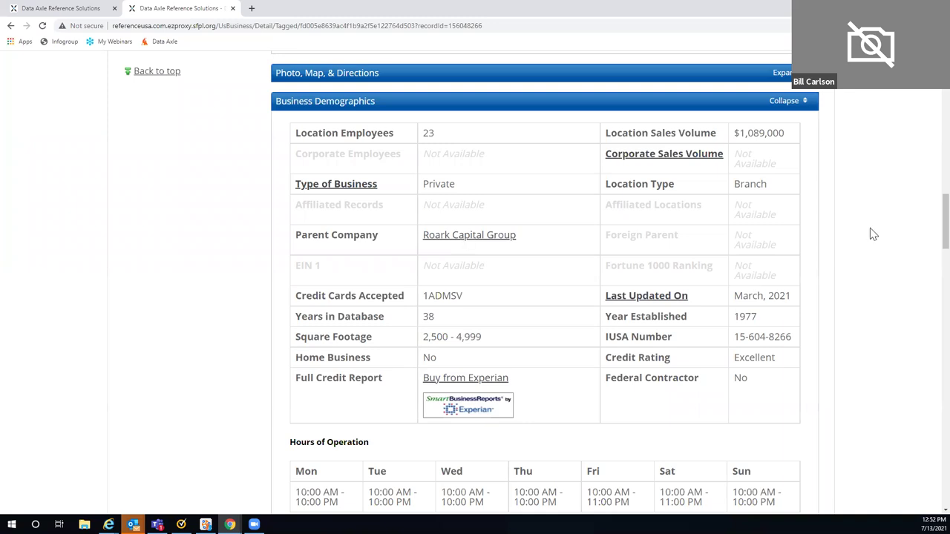
scroll(874, 233, "down", 3)
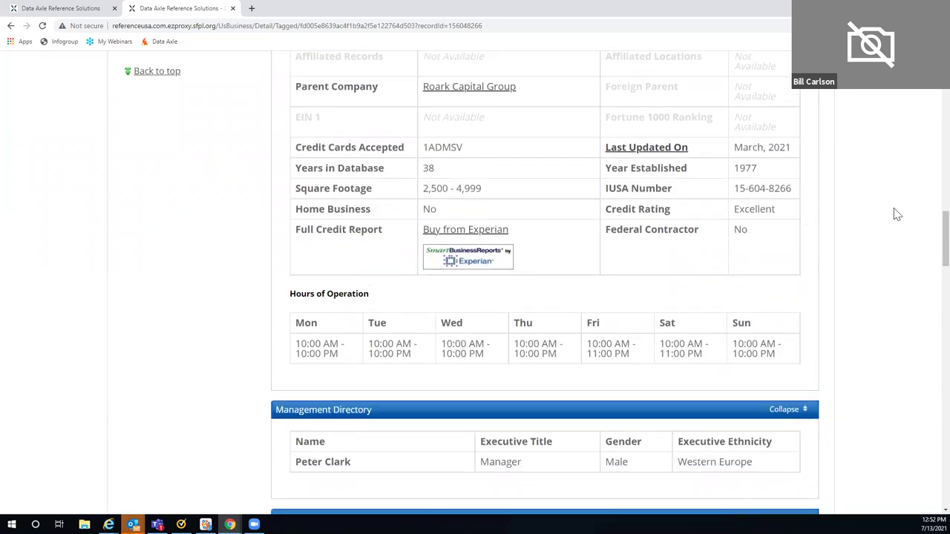
scroll(896, 215, "down", 2)
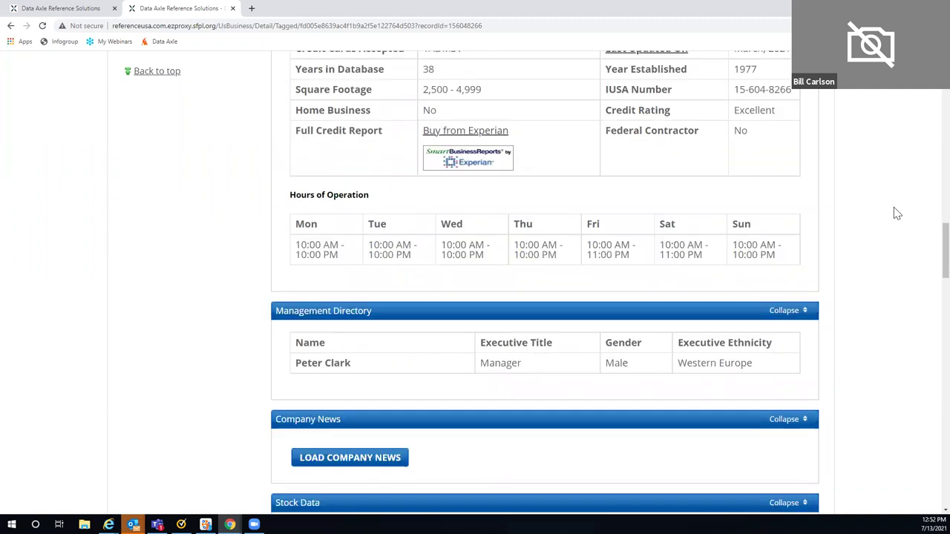
scroll(901, 211, "down", 3)
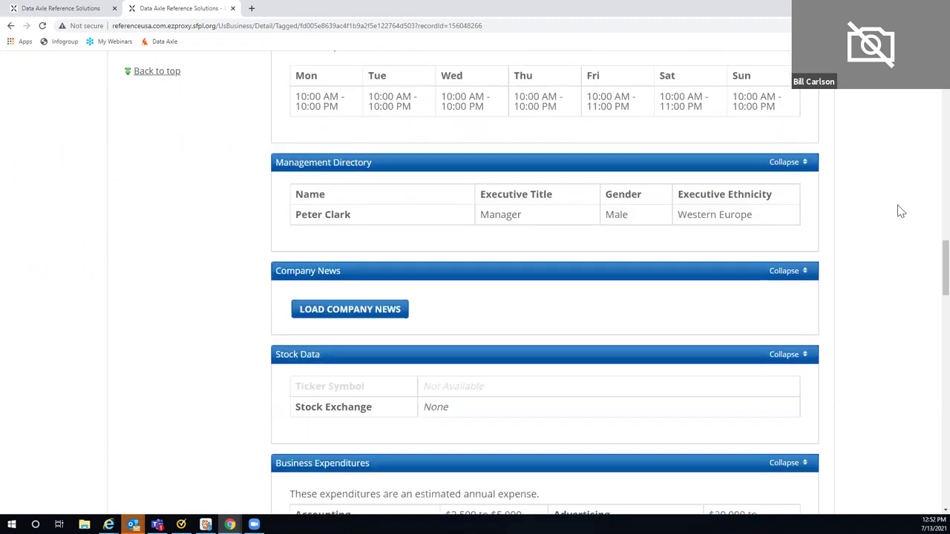
scroll(361, 178, "down", 3)
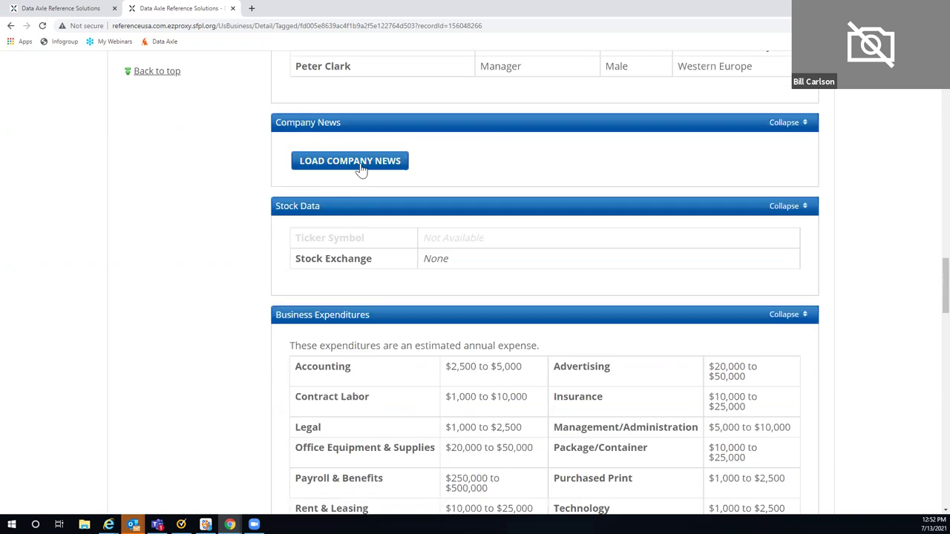
- Load the company news for the Arby's and read through the listed articles
left_click(361, 170)
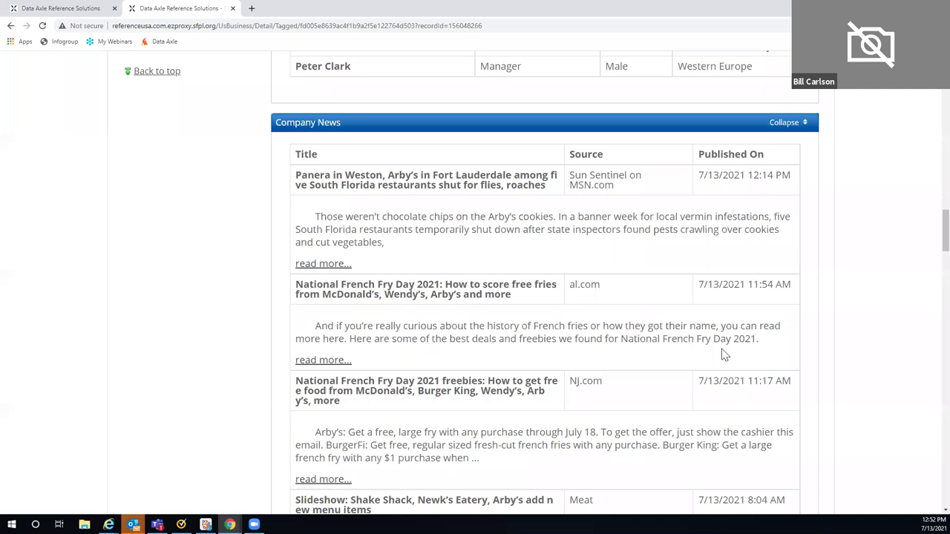
scroll(723, 338, "down", 1)
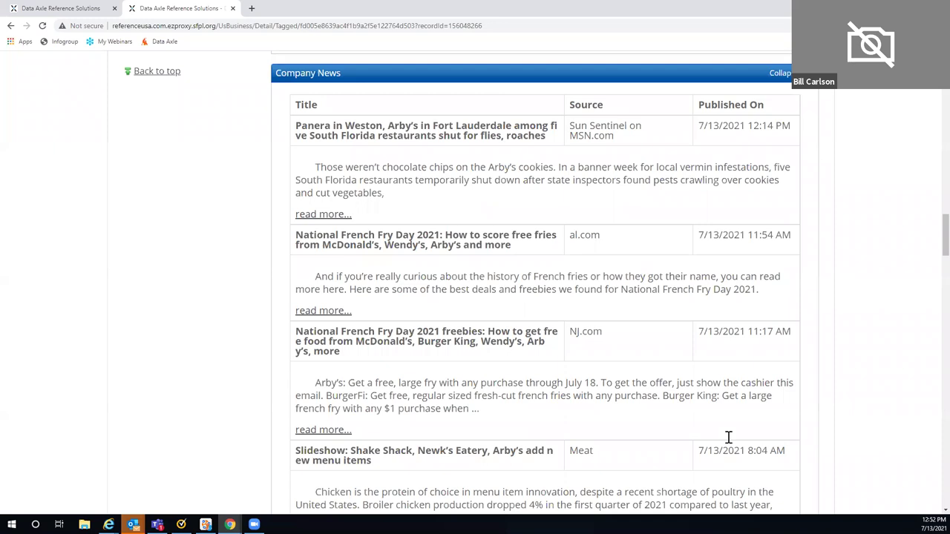
scroll(691, 388, "down", 4)
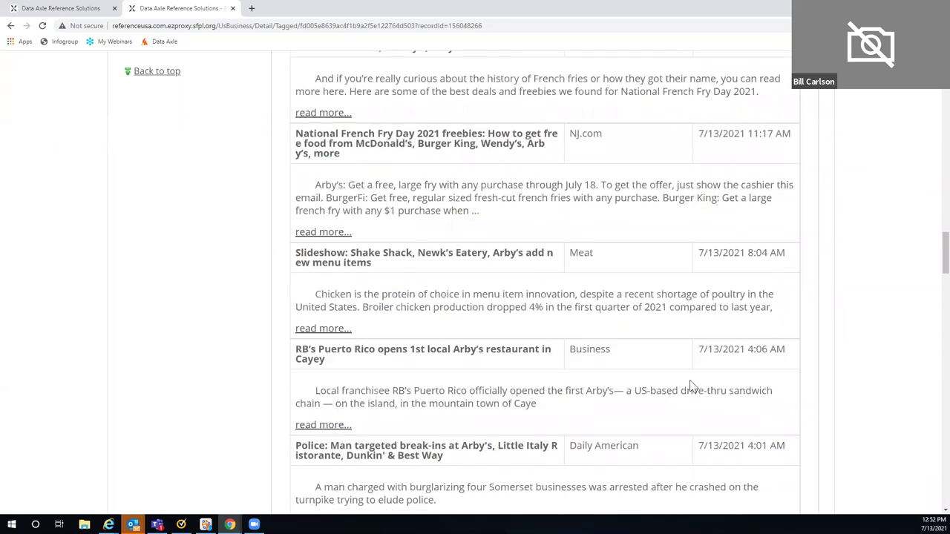
scroll(691, 386, "down", 2)
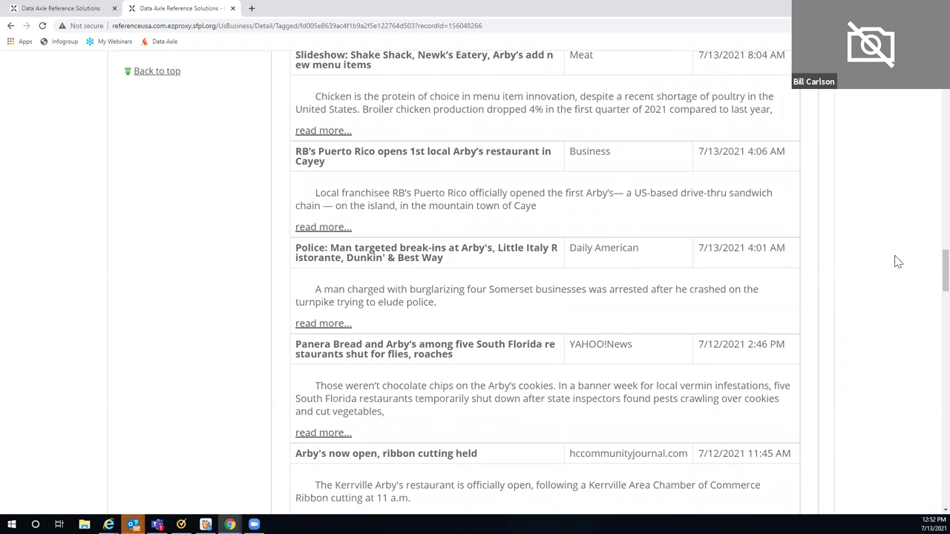
scroll(436, 271, "down", 5)
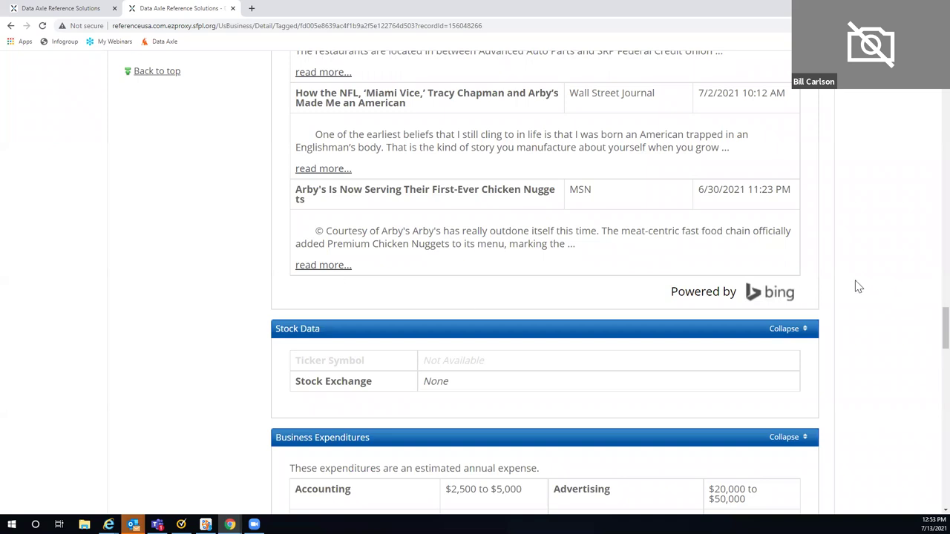
- Review the record's stock data, business expenditures, business size history charts and yearly business history
scroll(858, 287, "down", 2)
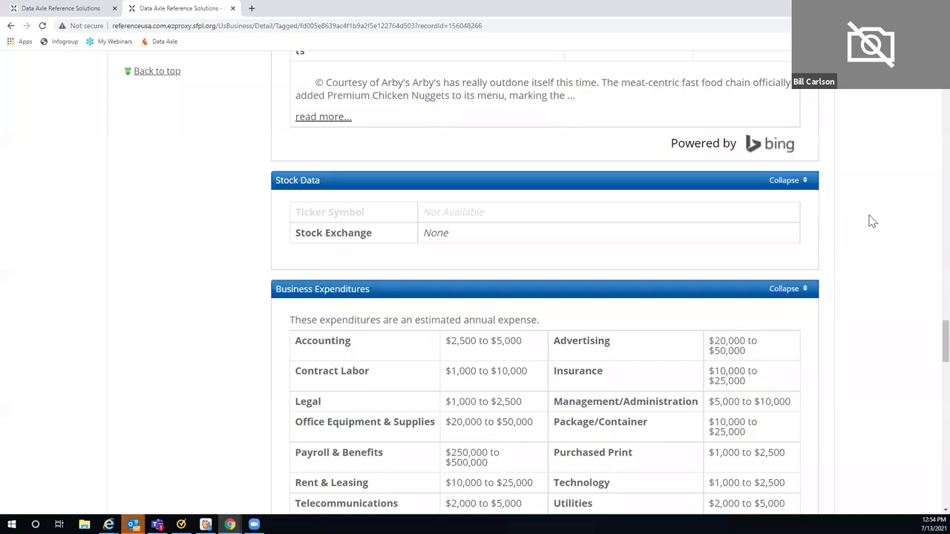
scroll(872, 221, "down", 3)
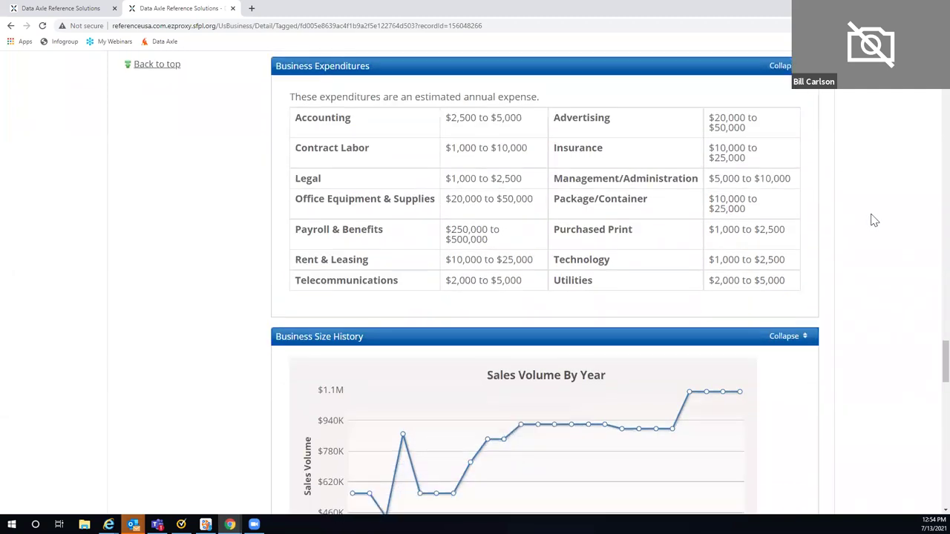
scroll(874, 221, "down", 6)
scroll(874, 221, "down", 4)
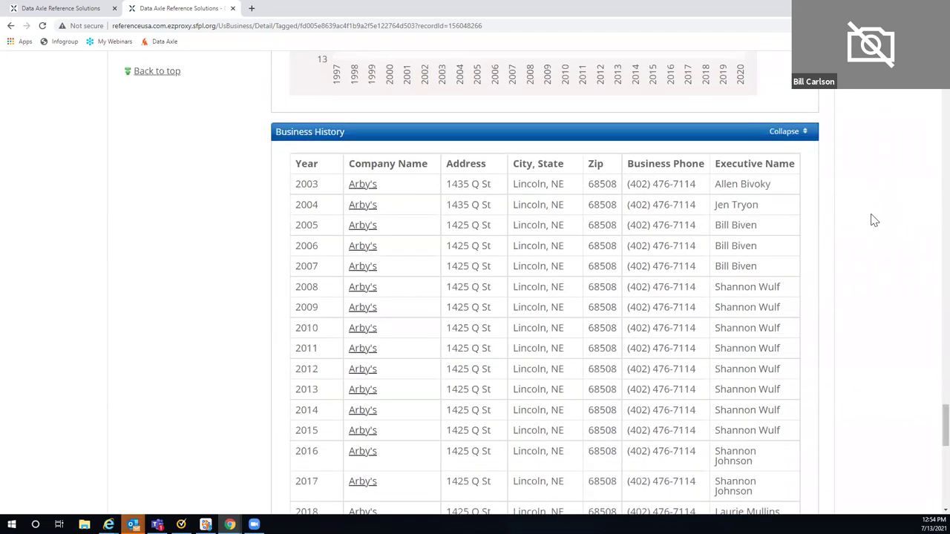
scroll(874, 221, "down", 1)
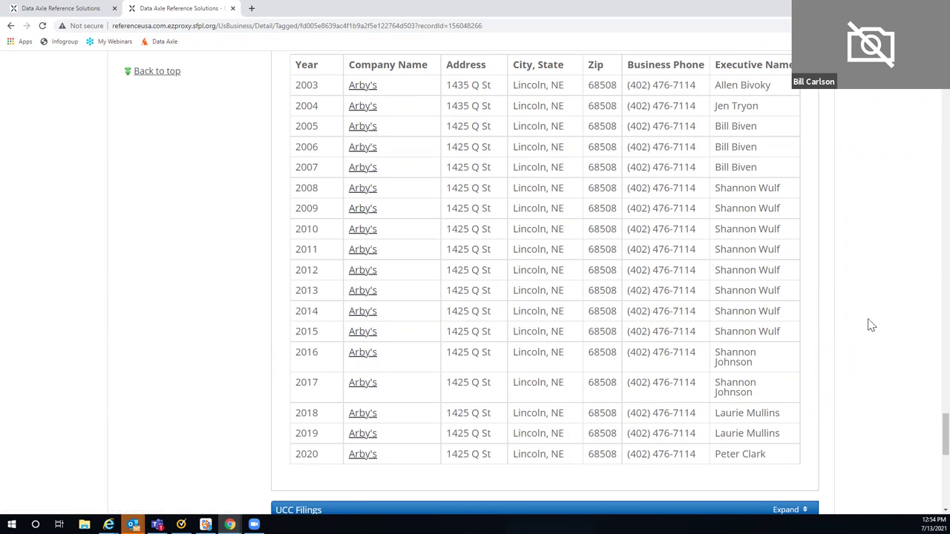
scroll(876, 322, "down", 3)
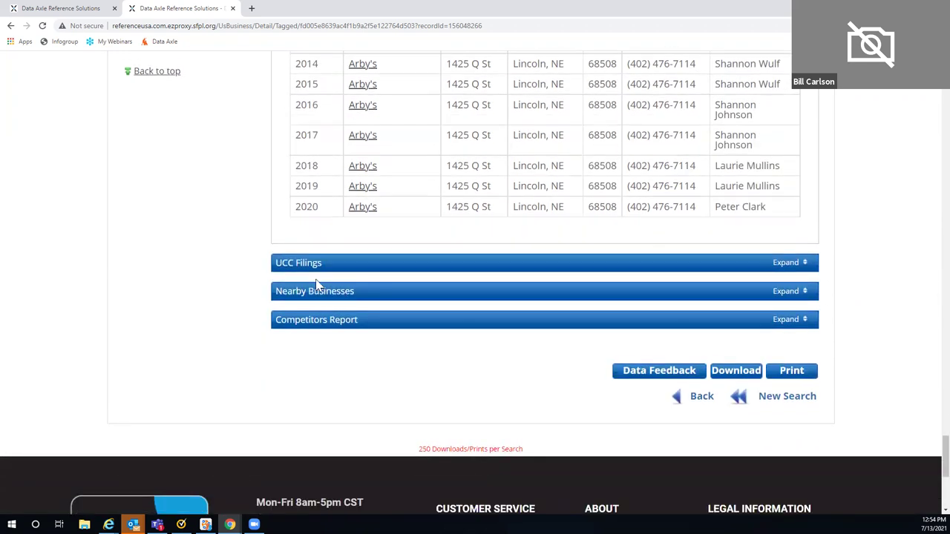
- Expand the UCC Filings, Nearby Businesses and Competitors Report sections of the Arby's record and view their contents
left_click(786, 269)
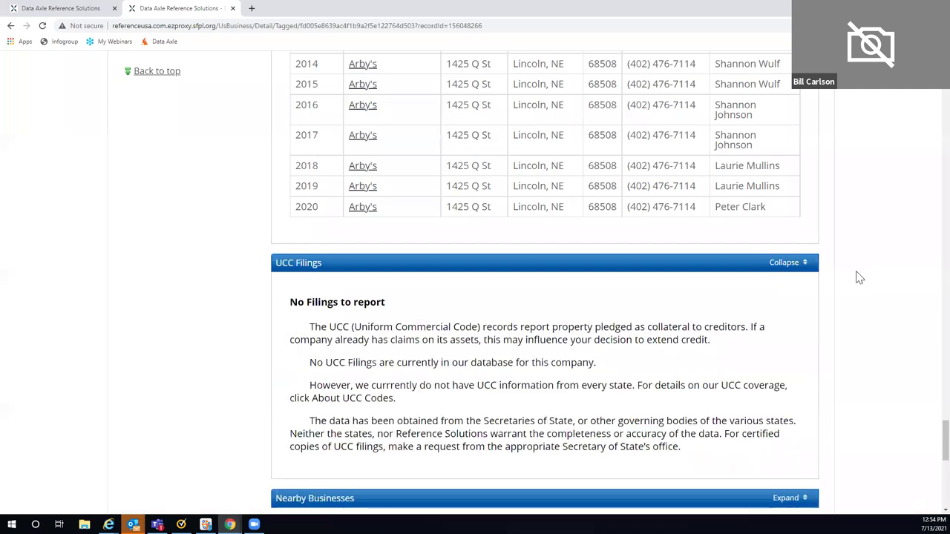
scroll(856, 277, "down", 4)
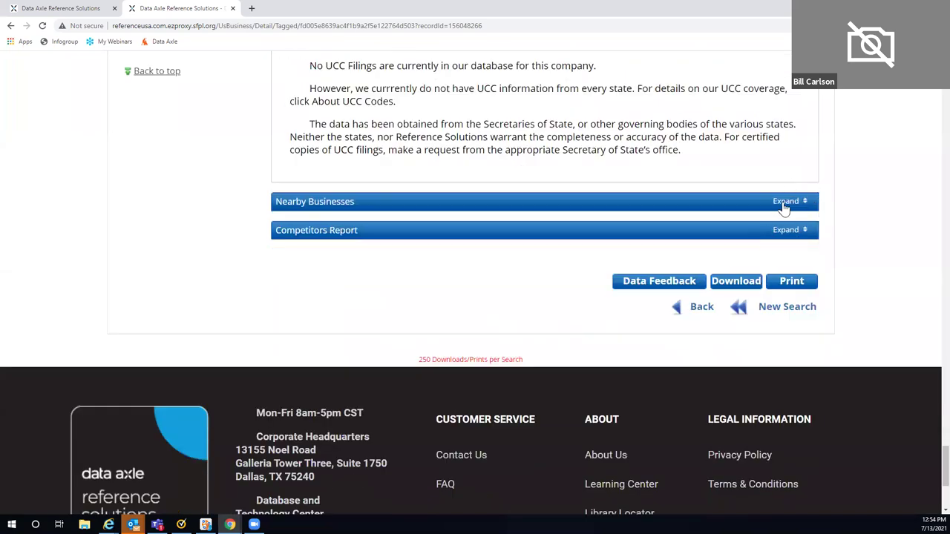
left_click(786, 202)
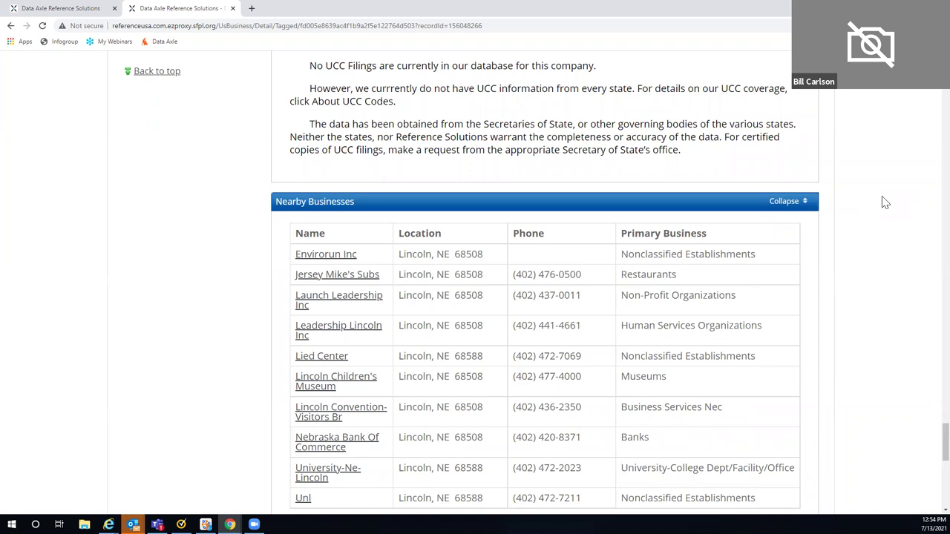
scroll(884, 202, "down", 4)
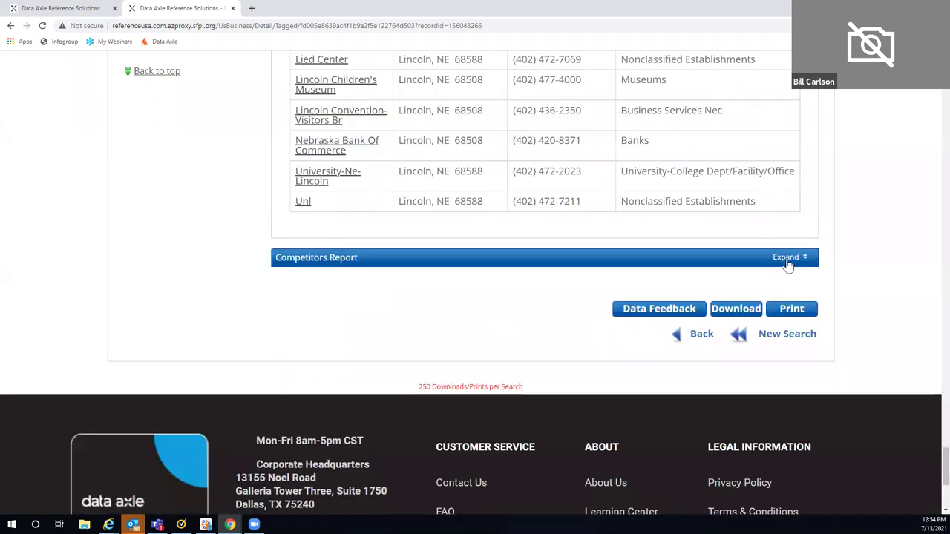
left_click(787, 257)
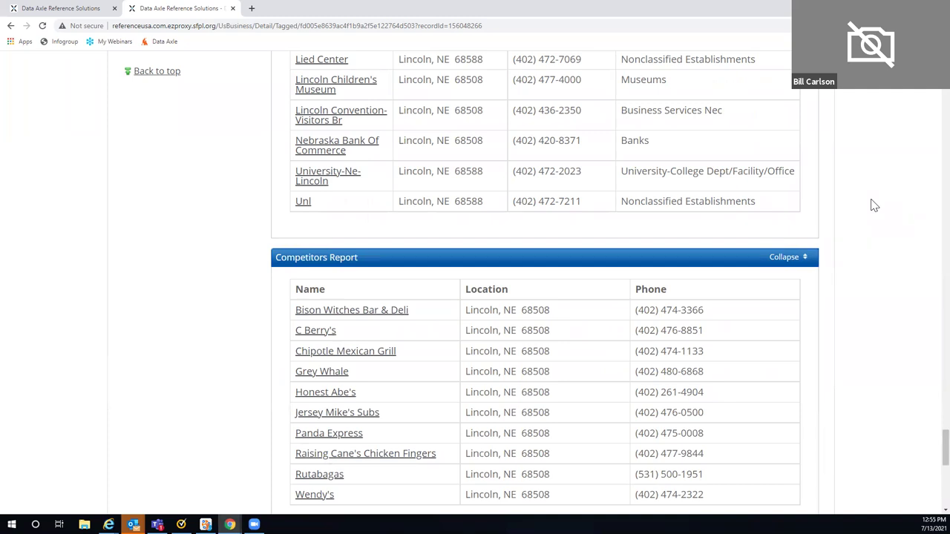
- Open the Data Feedback form for the Arby's record and set the number of employees to 33
left_click(158, 75)
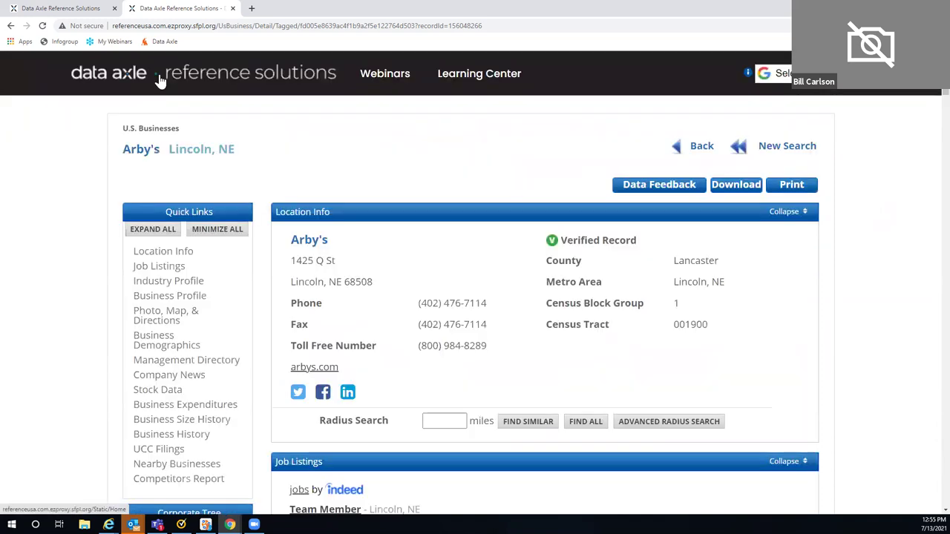
left_click(663, 189)
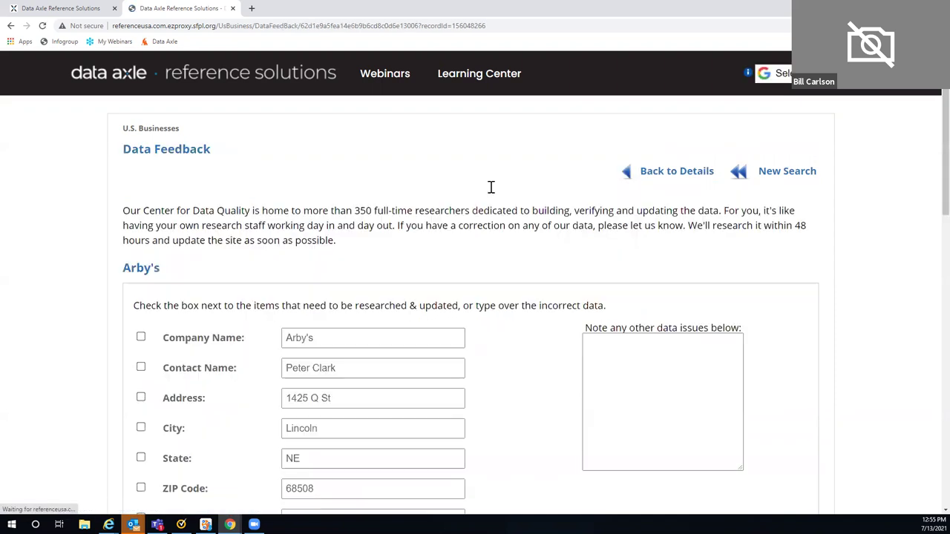
scroll(490, 188, "down", 3)
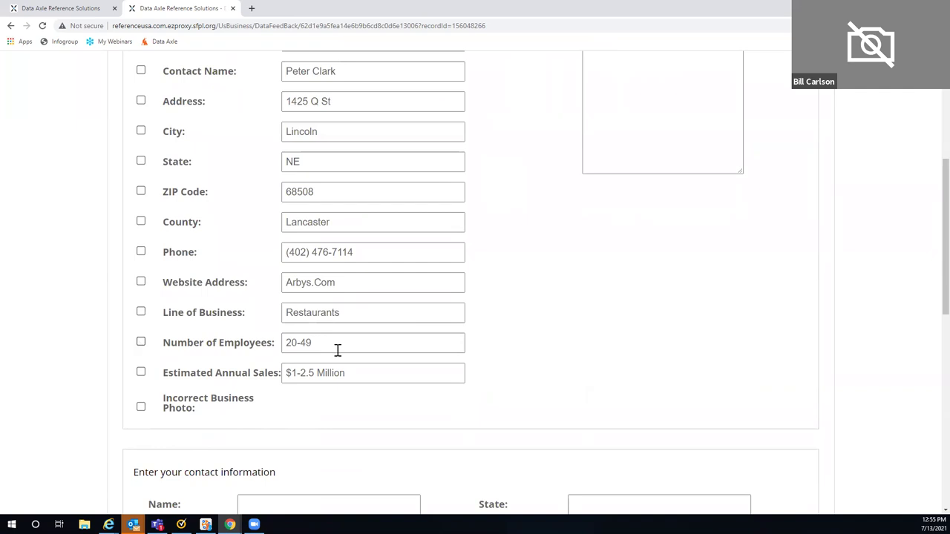
left_click(236, 338)
type("33")
scroll(554, 318, "down", 3)
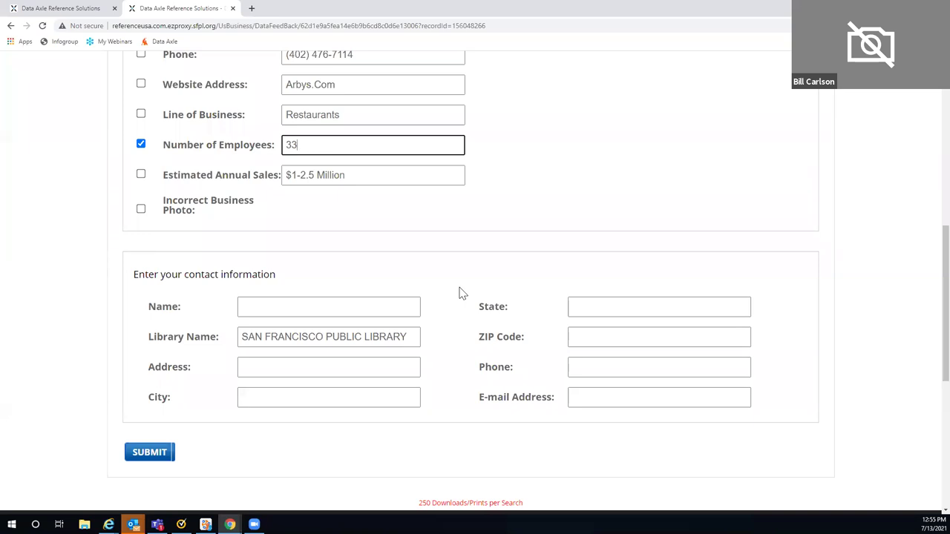
- Look over the fields of the Data Feedback form and return to the Arby's details without submitting
scroll(528, 200, "up", 5)
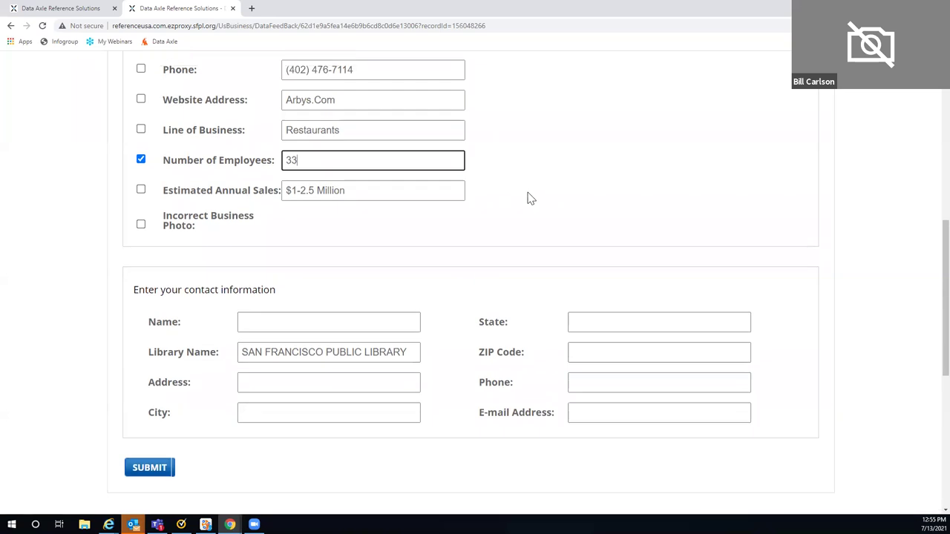
scroll(530, 199, "up", 1)
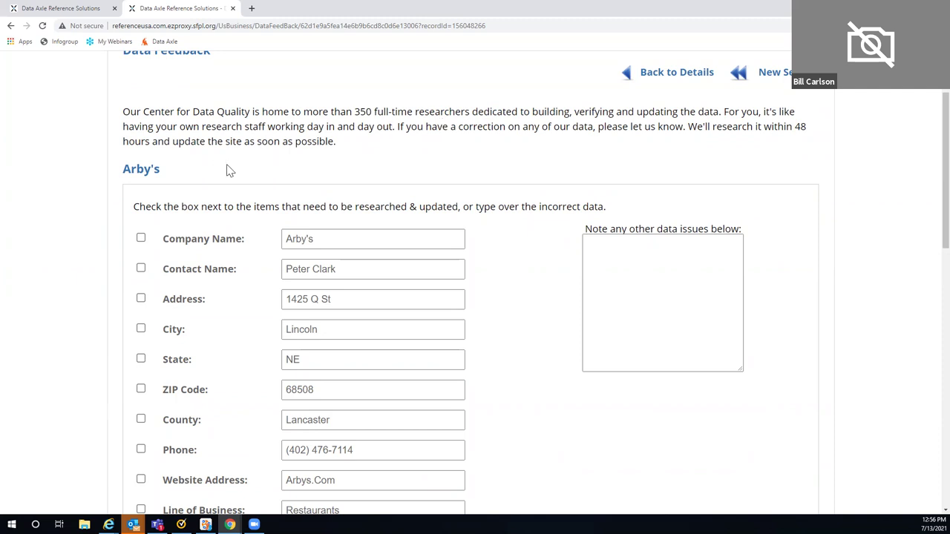
scroll(138, 433, "down", 2)
left_click(140, 391)
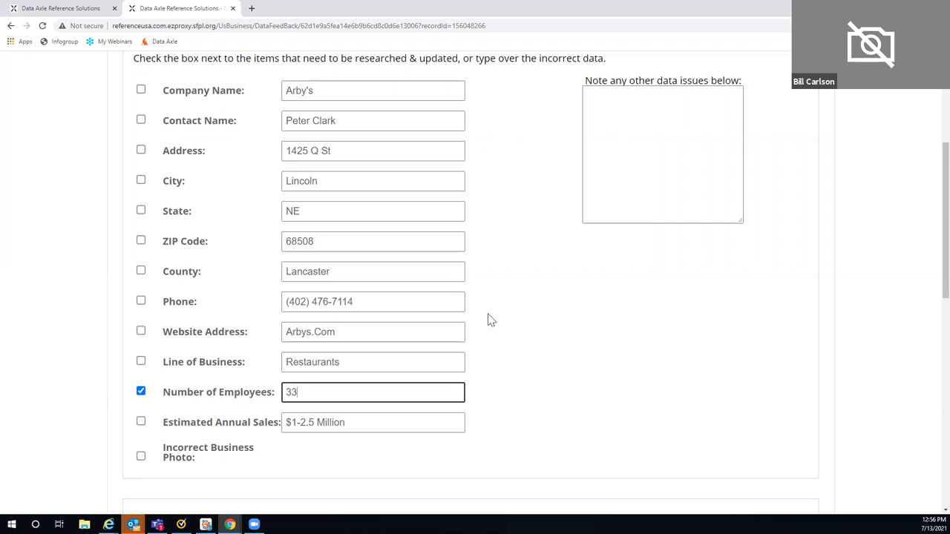
scroll(490, 320, "up", 3)
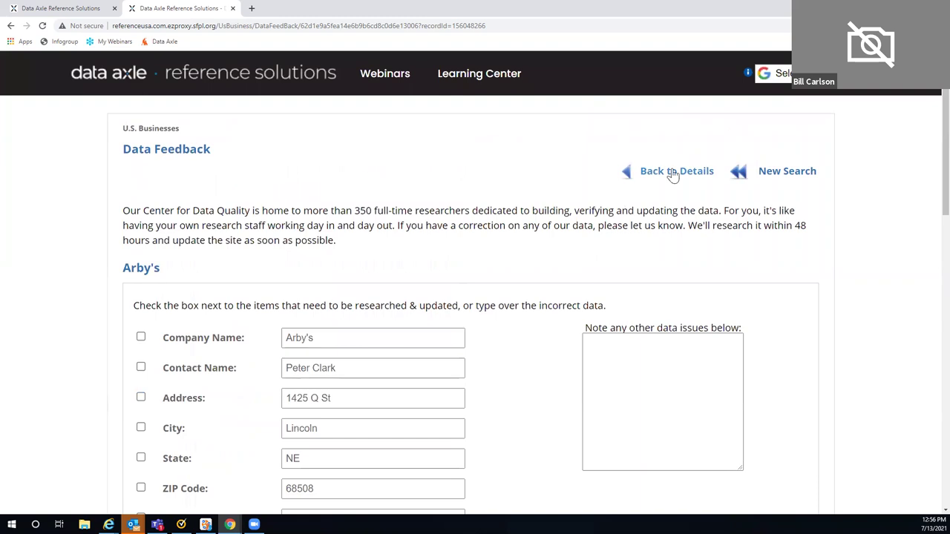
left_click(670, 172)
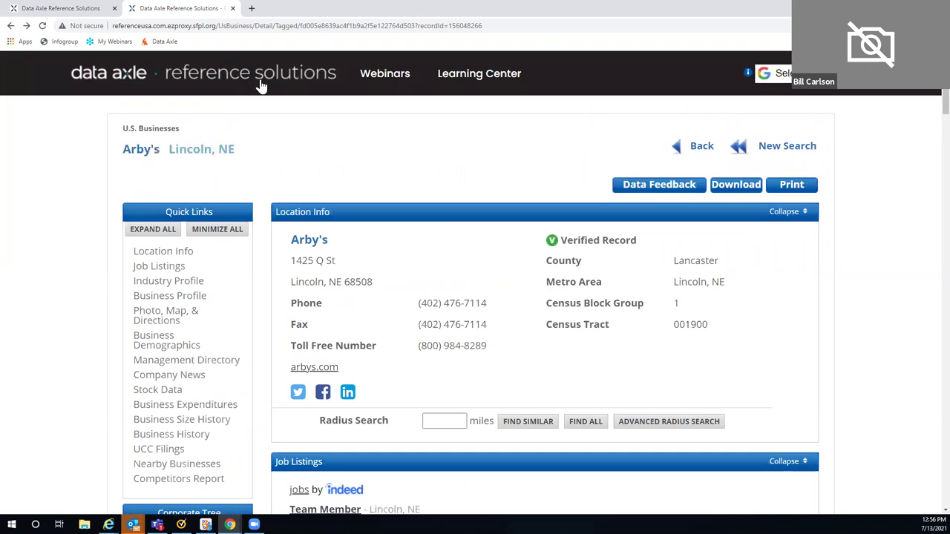
- Return to the home page's available databases and open the Advanced Search of the U.S. Consumers / Lifestyles database
left_click(259, 82)
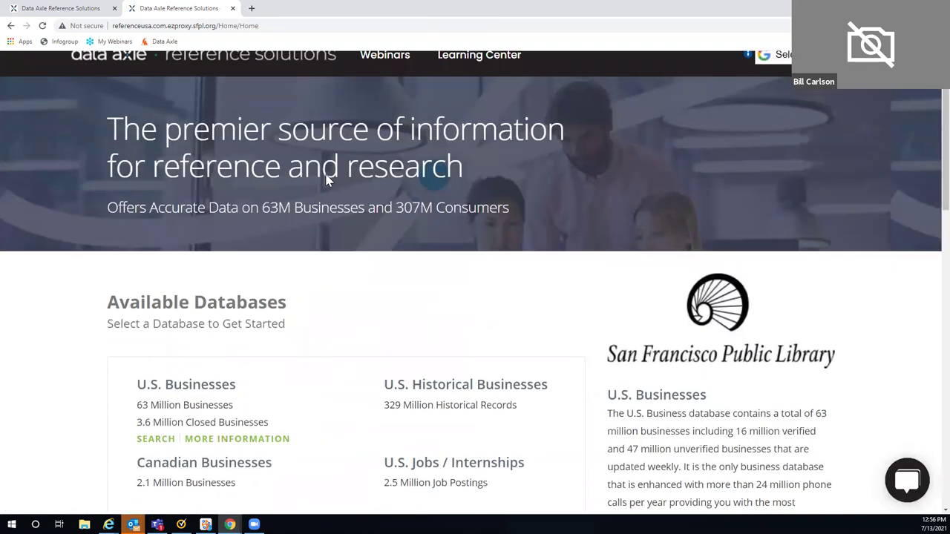
scroll(339, 180, "down", 3)
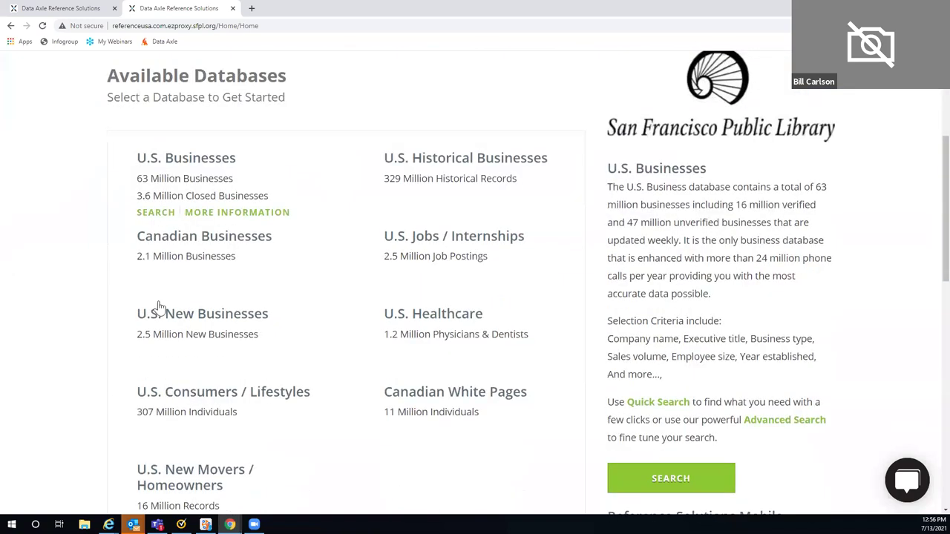
scroll(195, 304, "down", 1)
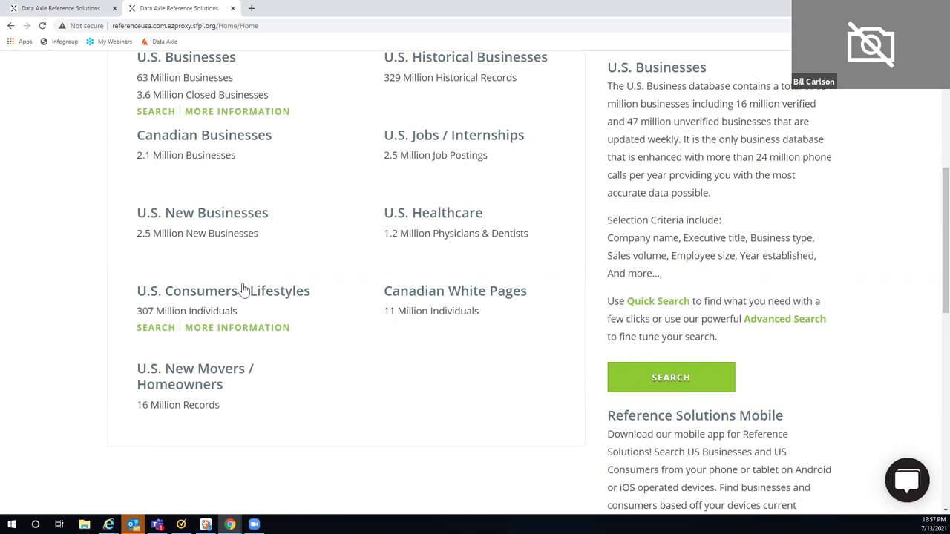
left_click(155, 329)
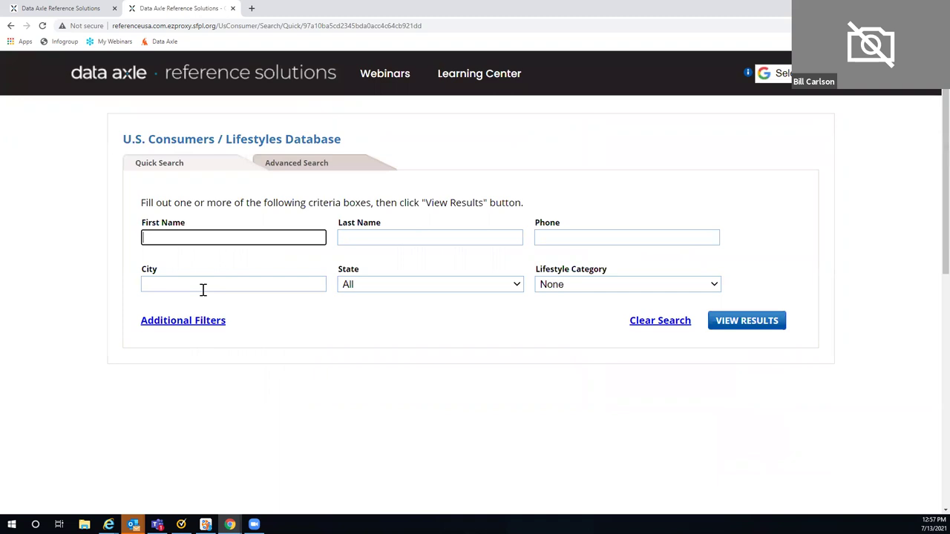
left_click(296, 171)
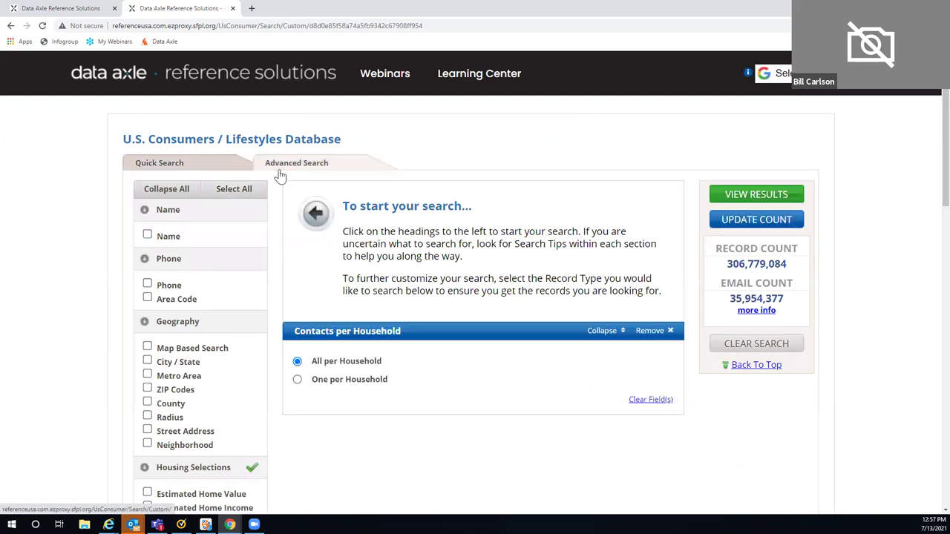
scroll(280, 176, "down", 3)
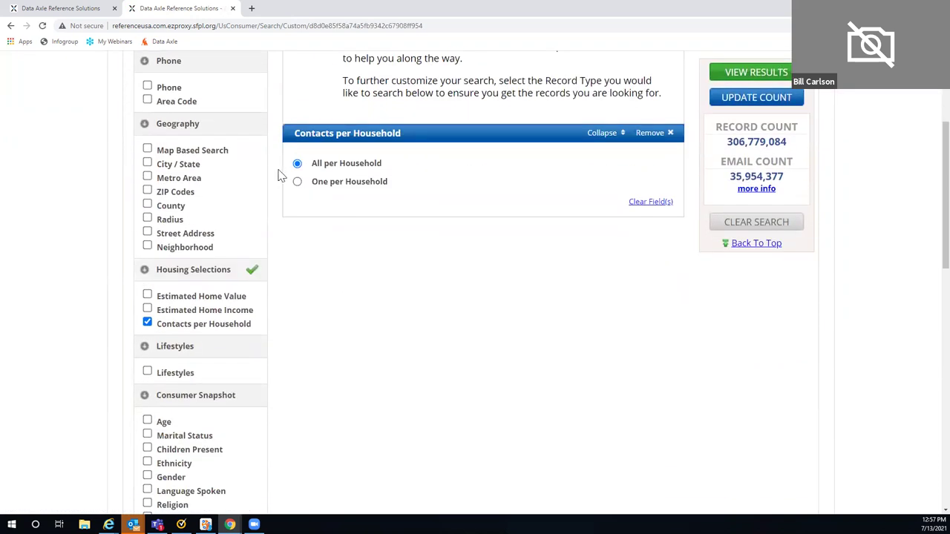
- Add the Lifestyles criterion to the search and select Dogs under Pets / Animals
scroll(279, 172, "down", 1)
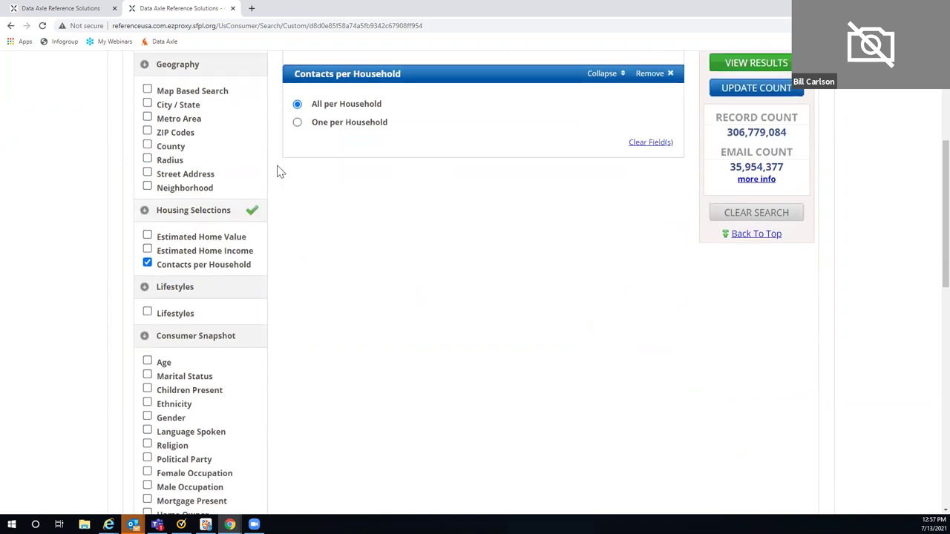
scroll(260, 272, "down", 1)
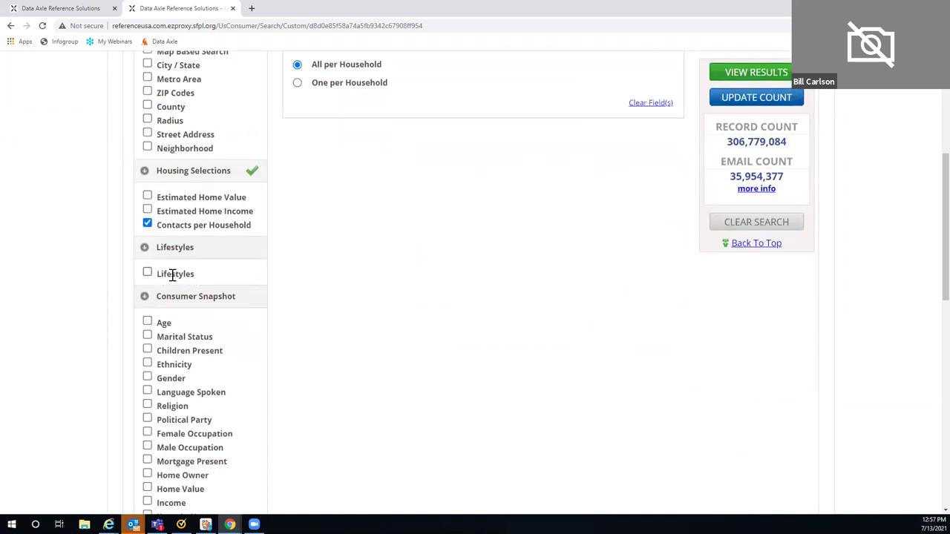
left_click(148, 274)
scroll(335, 177, "up", 3)
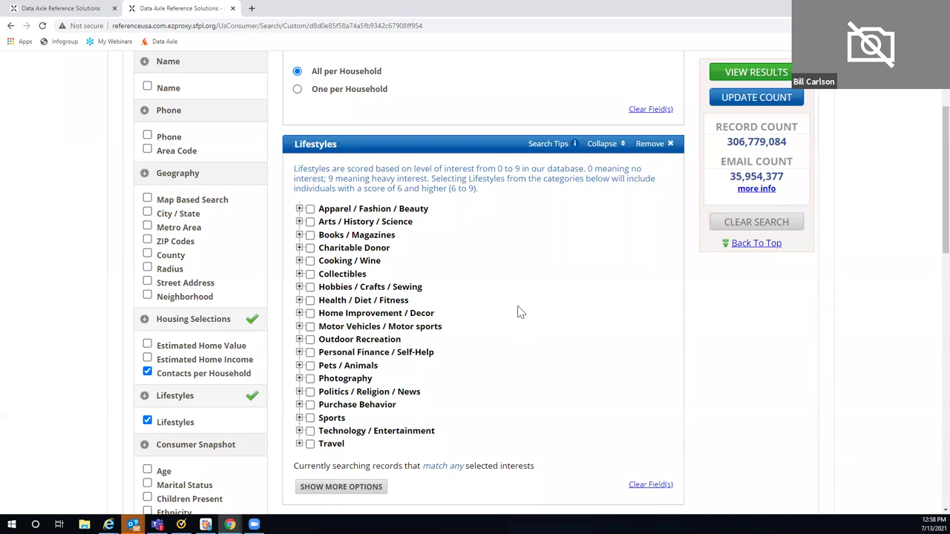
scroll(518, 312, "down", 1)
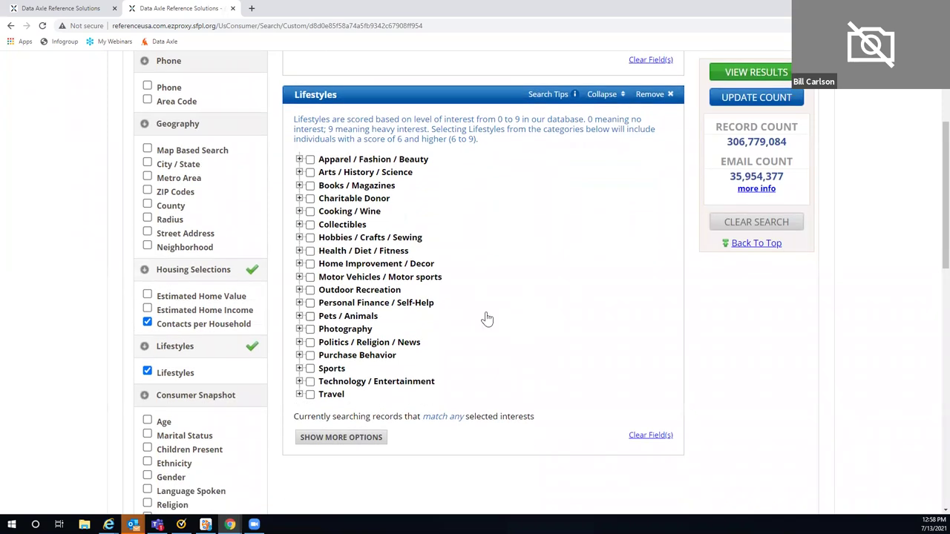
left_click(309, 317)
left_click(299, 316)
left_click(322, 331)
left_click(322, 357)
left_click(322, 369)
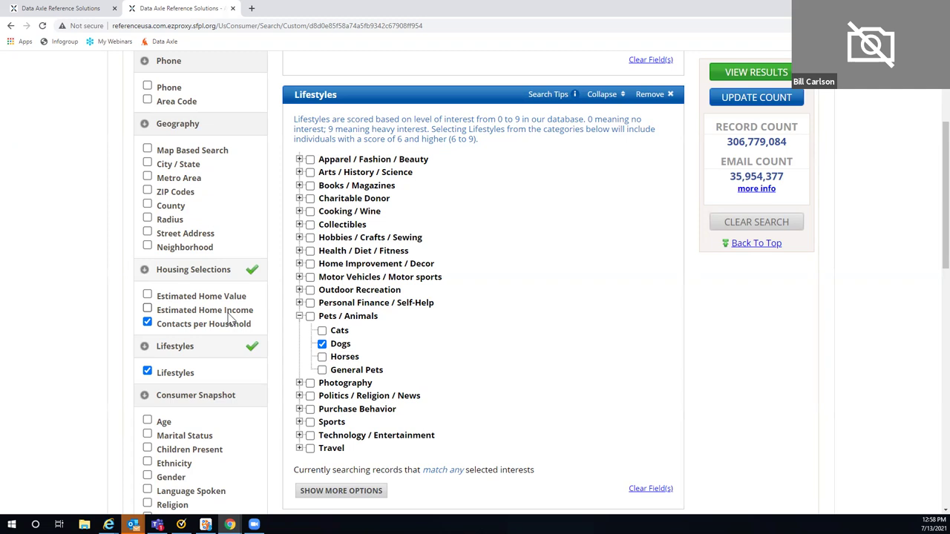
- Add the Estimated Home Income criterion and select every range from $100,000 - $124,999 through $300,000 - $399,999
left_click(148, 310)
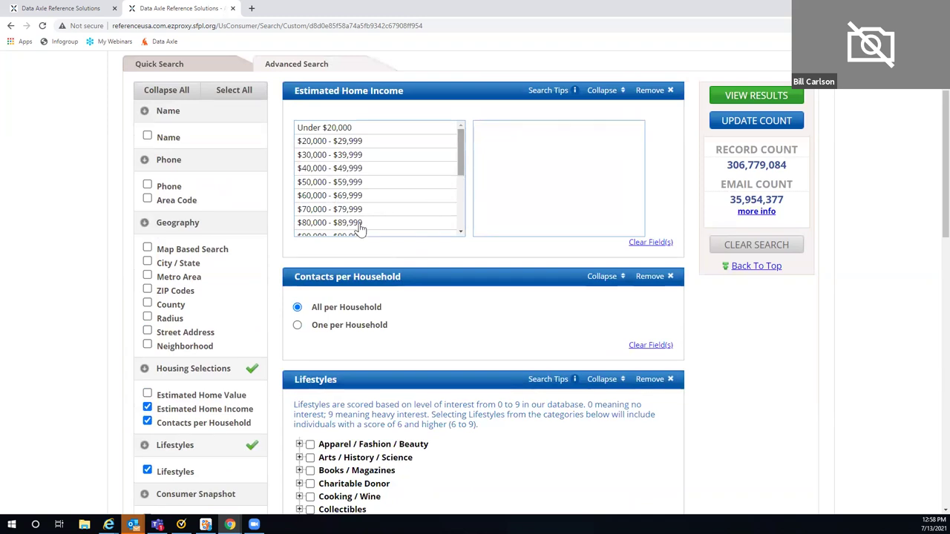
scroll(359, 230, "down", 1)
left_click_drag(334, 194, 334, 221)
left_click_drag(458, 156, 458, 187)
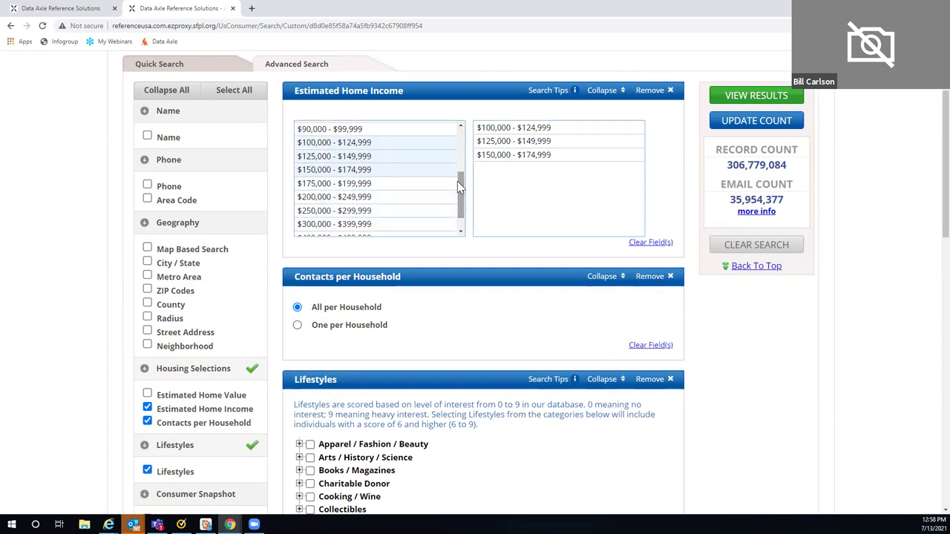
left_click(346, 187)
left_click(371, 199)
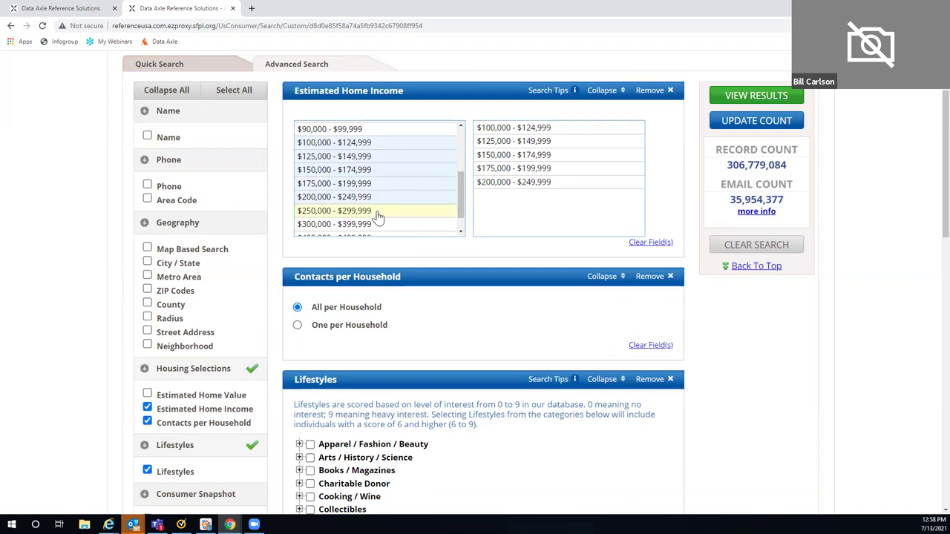
left_click(375, 211)
left_click(441, 225)
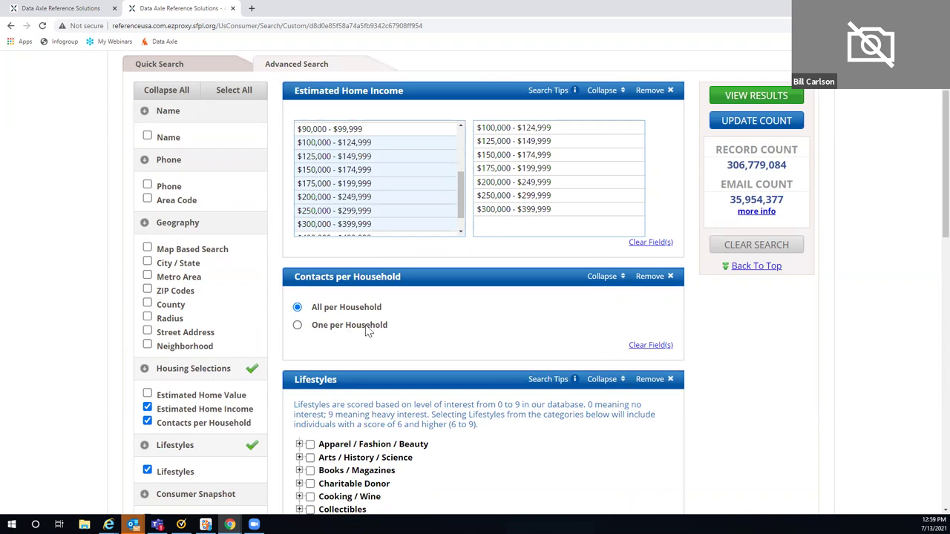
- Limit Contacts per Household to One per Household
left_click(298, 327)
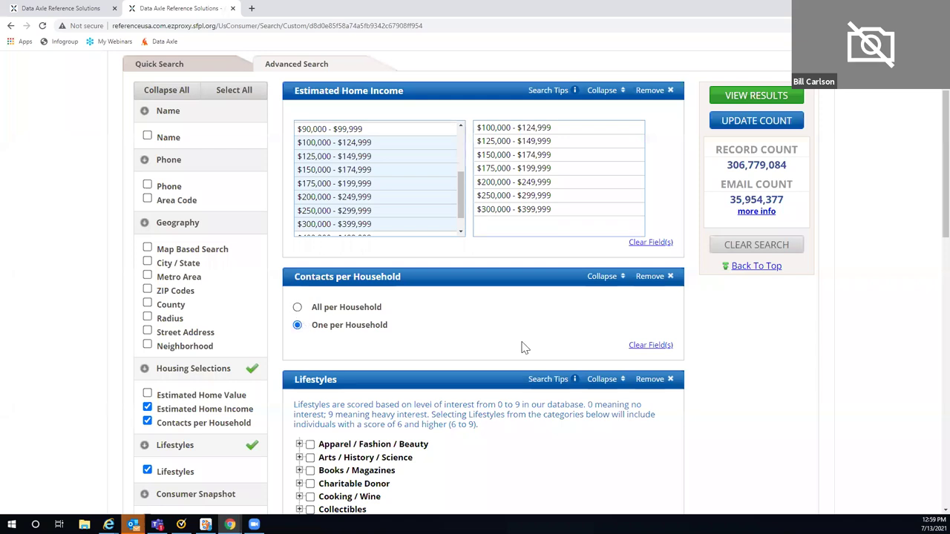
scroll(579, 340, "down", 1)
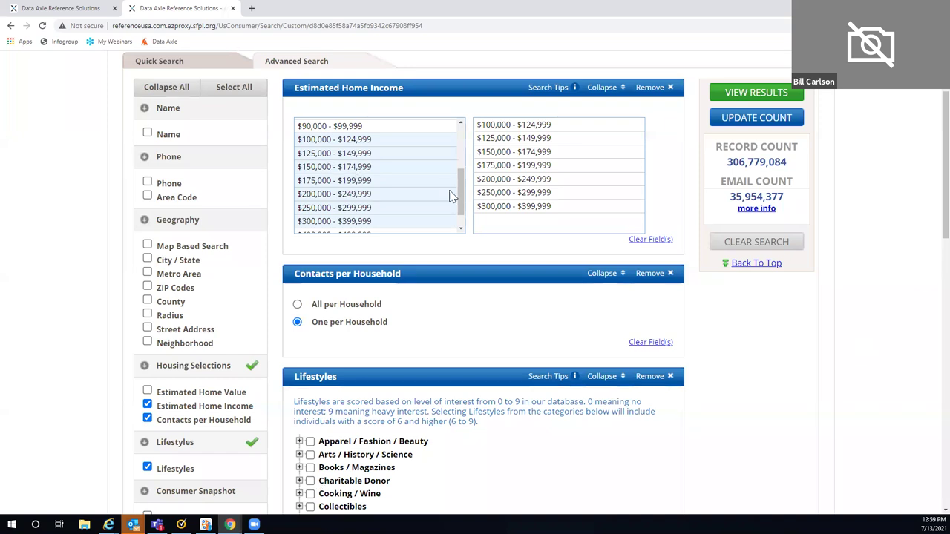
scroll(69, 276, "up", 1)
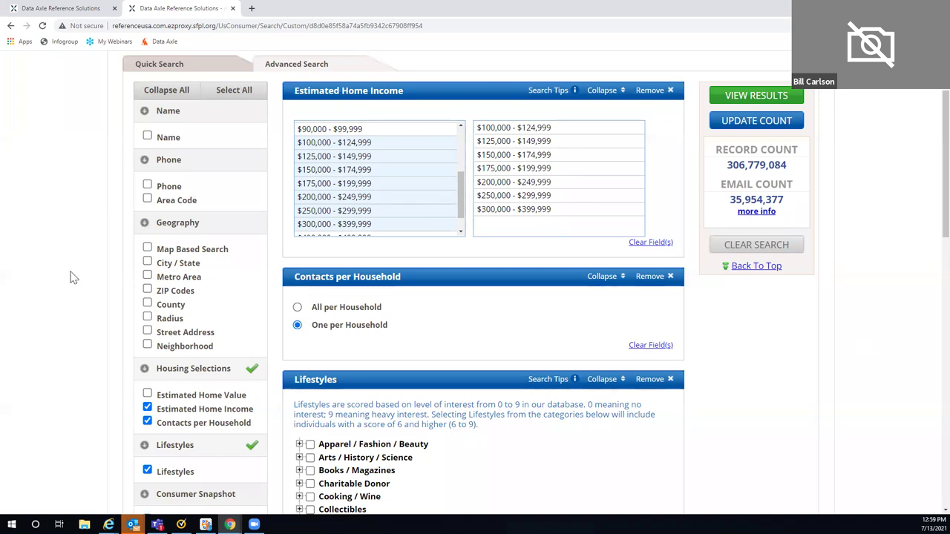
- Add the City / State criterion, search for San Francisco and select San Francisco, CA
left_click(147, 264)
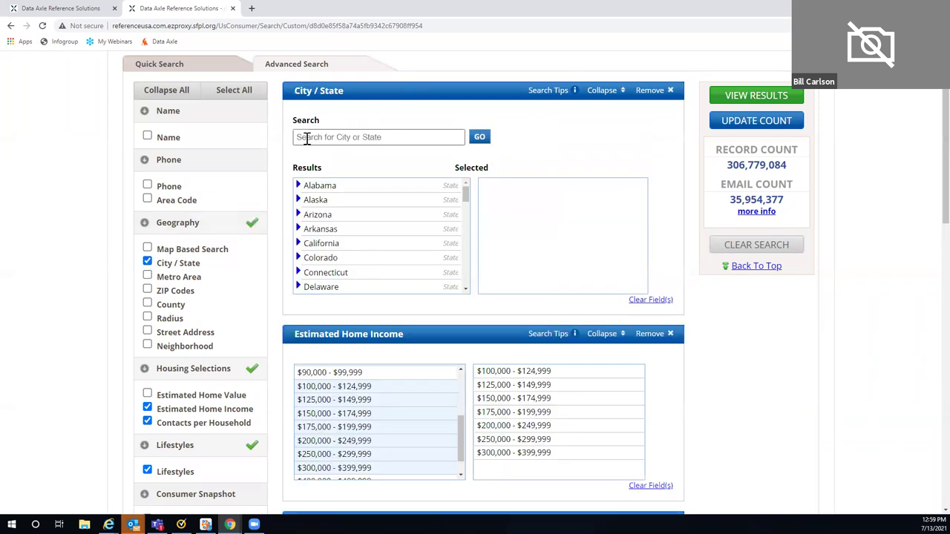
left_click(301, 137)
left_click(430, 176)
left_click(479, 139)
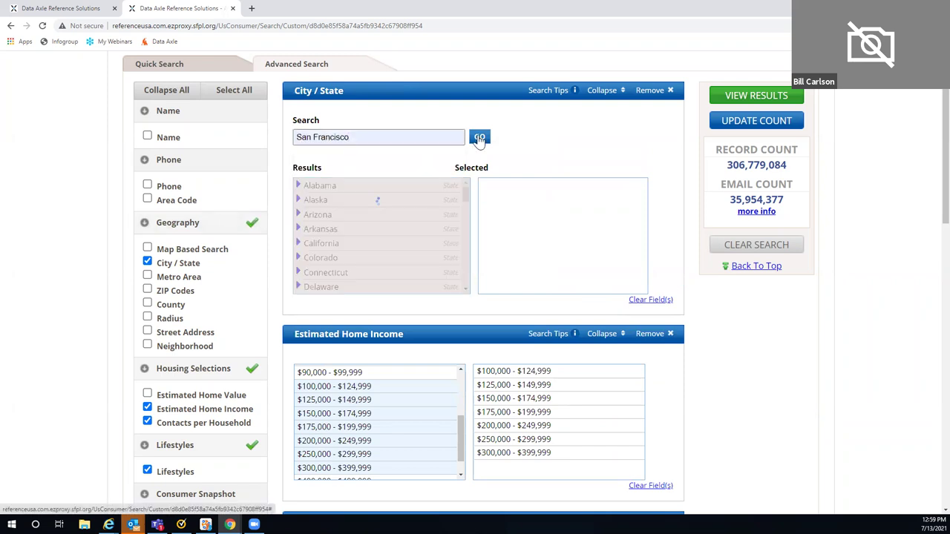
left_click(308, 186)
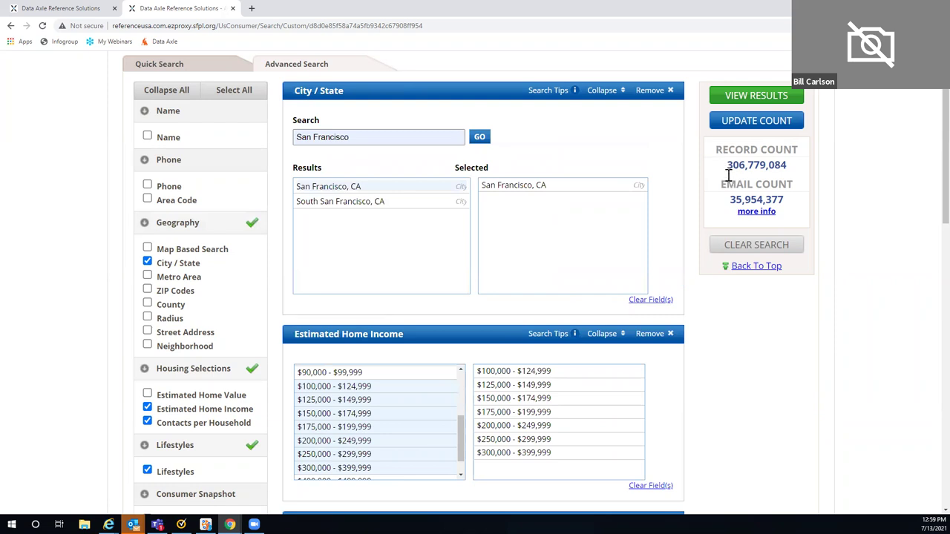
- Update the record count, open the search results and look through the listed consumers
left_click(750, 124)
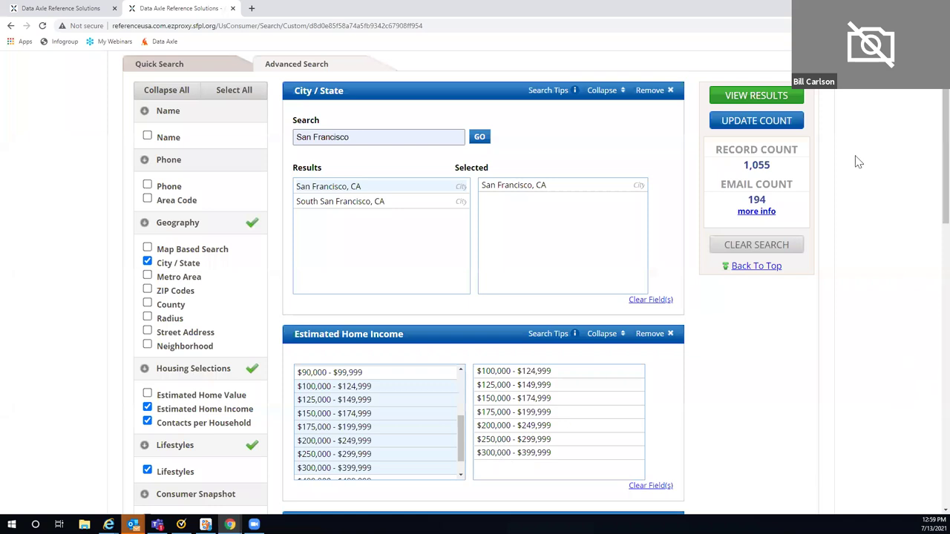
left_click(754, 102)
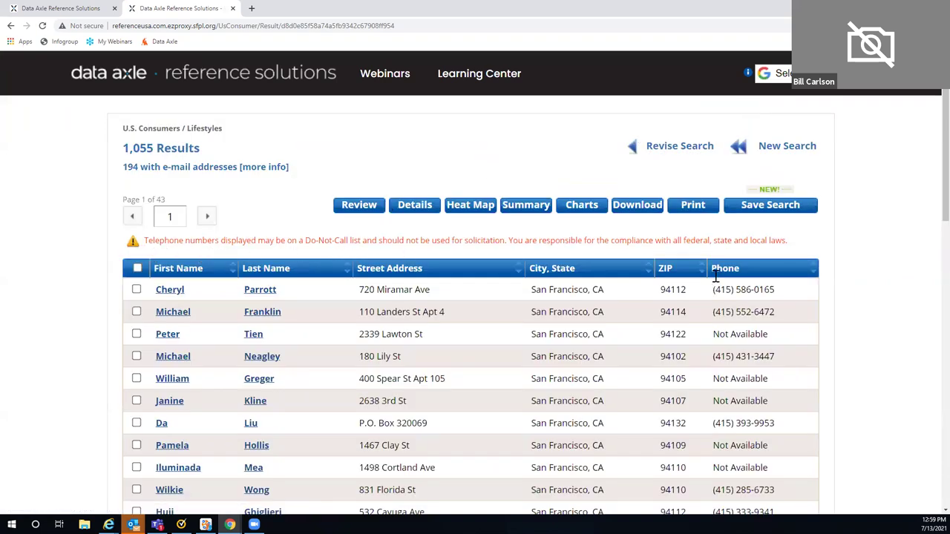
scroll(921, 236, "down", 3)
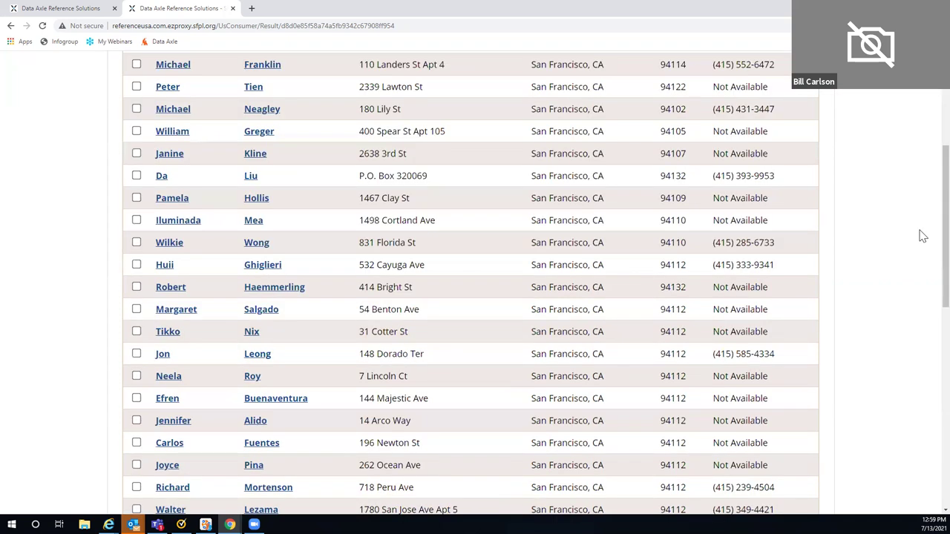
scroll(920, 236, "up", 3)
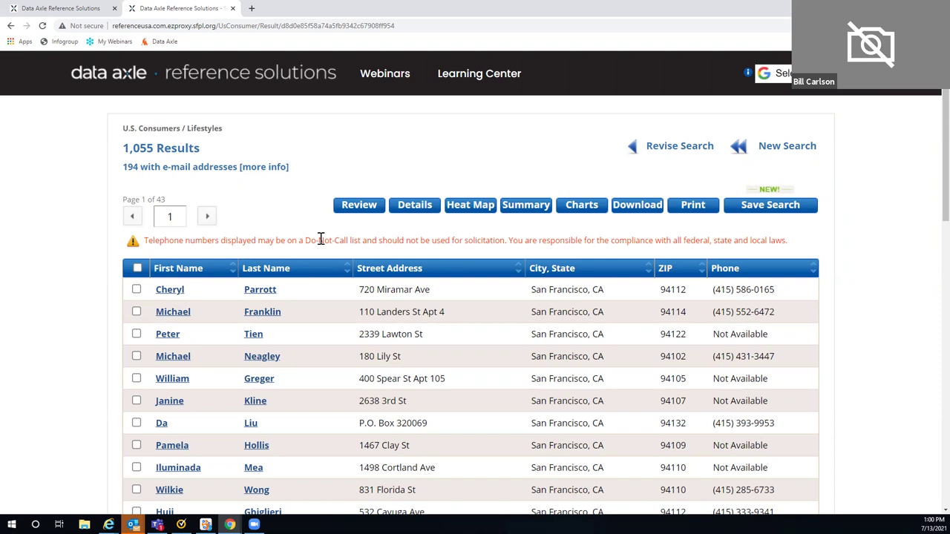
- Open the first consumer's record, review its resident, neighborhood and lifestyle interest details, and return to the results
left_click(170, 291)
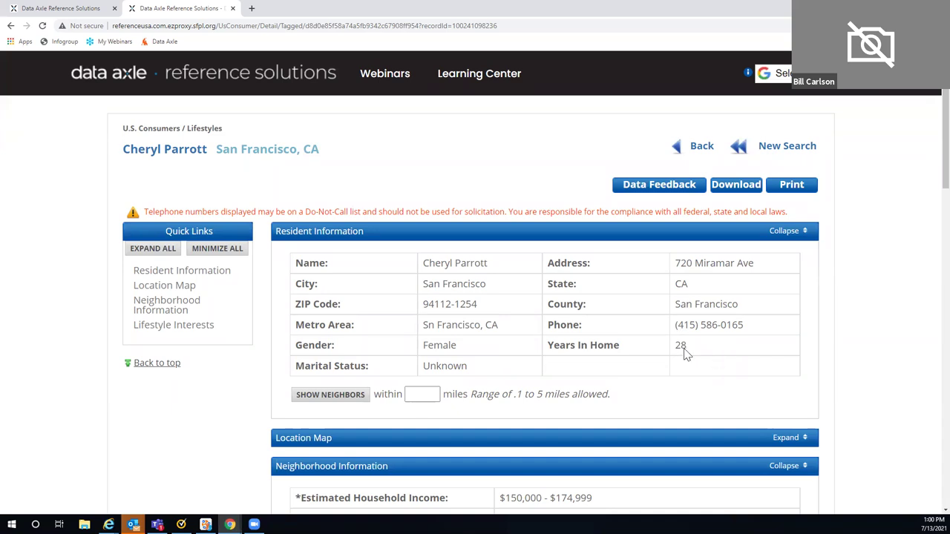
scroll(887, 300, "down", 3)
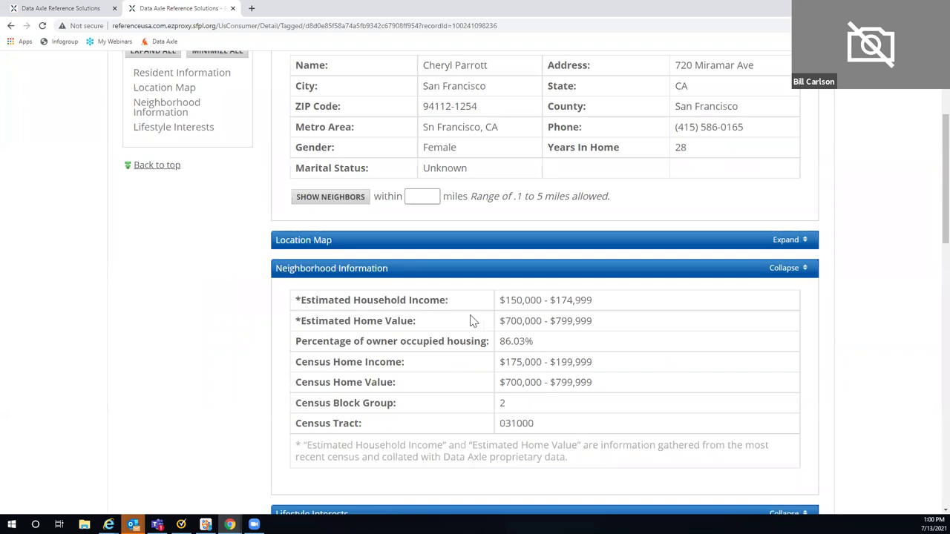
scroll(879, 271, "down", 5)
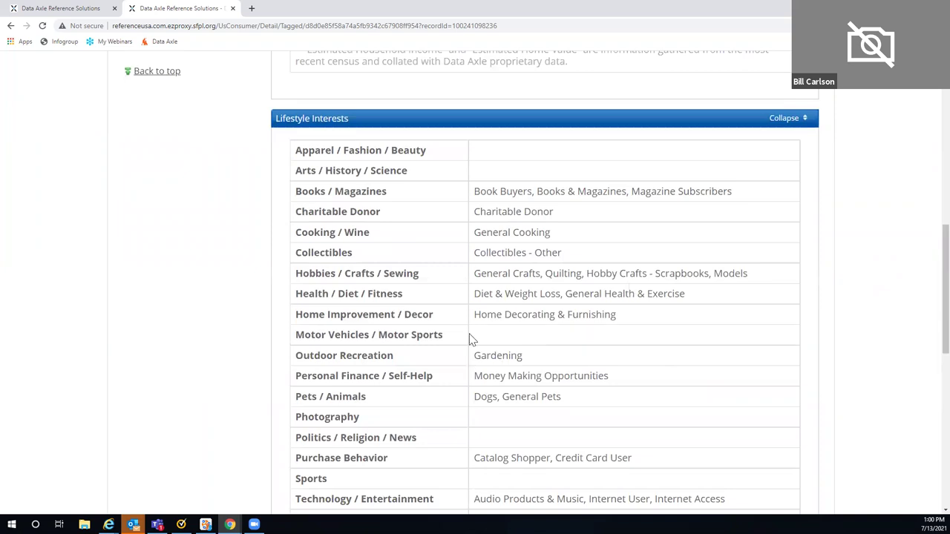
scroll(505, 354, "down", 1)
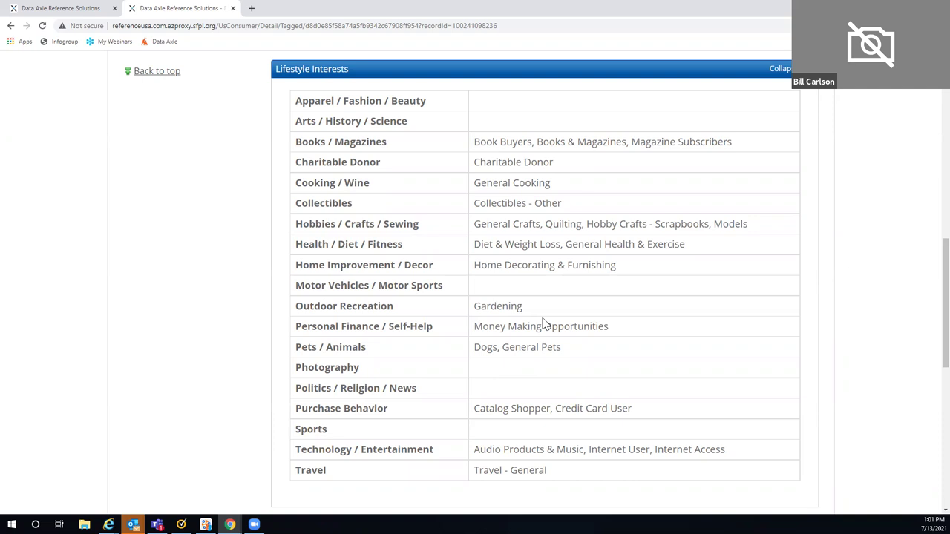
scroll(865, 223, "up", 10)
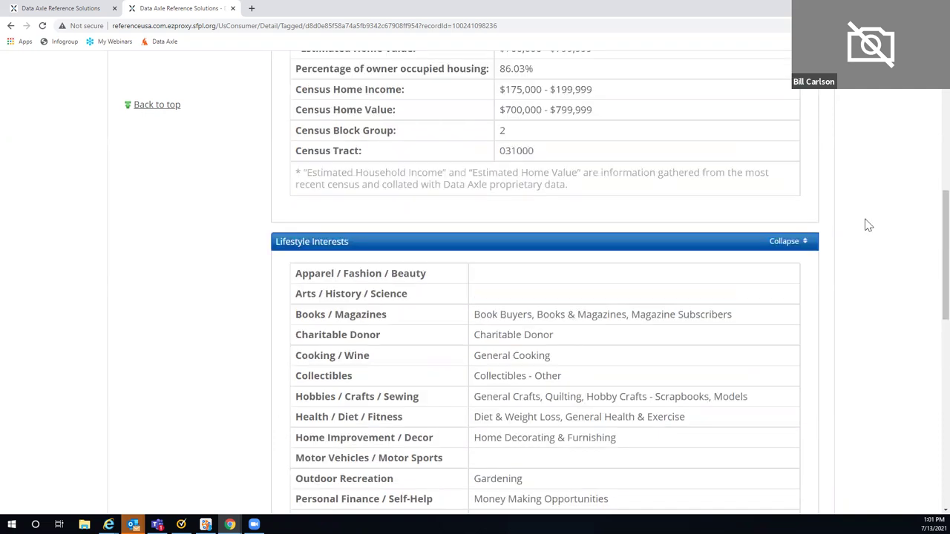
left_click(700, 146)
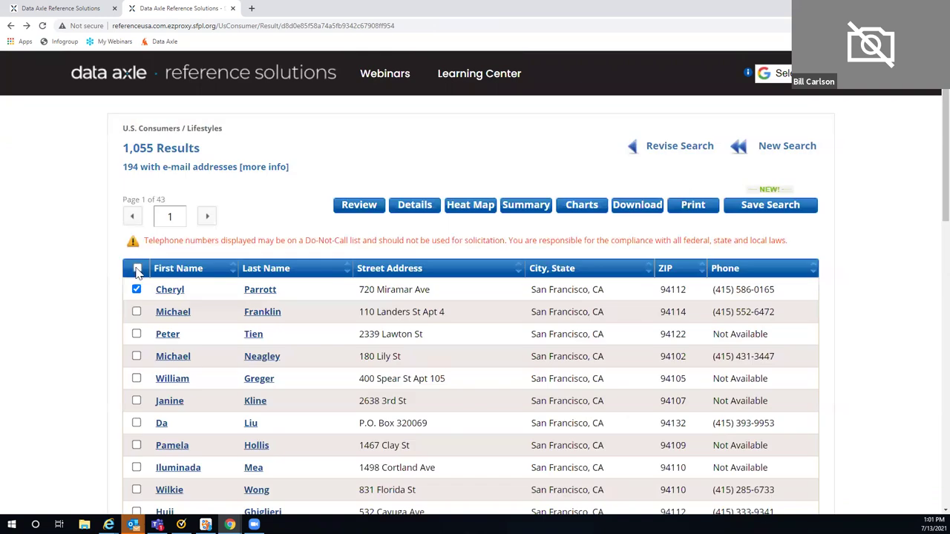
- Select all records on results page 1, look at page 2, and clear the selection back on page 1
left_click(138, 269)
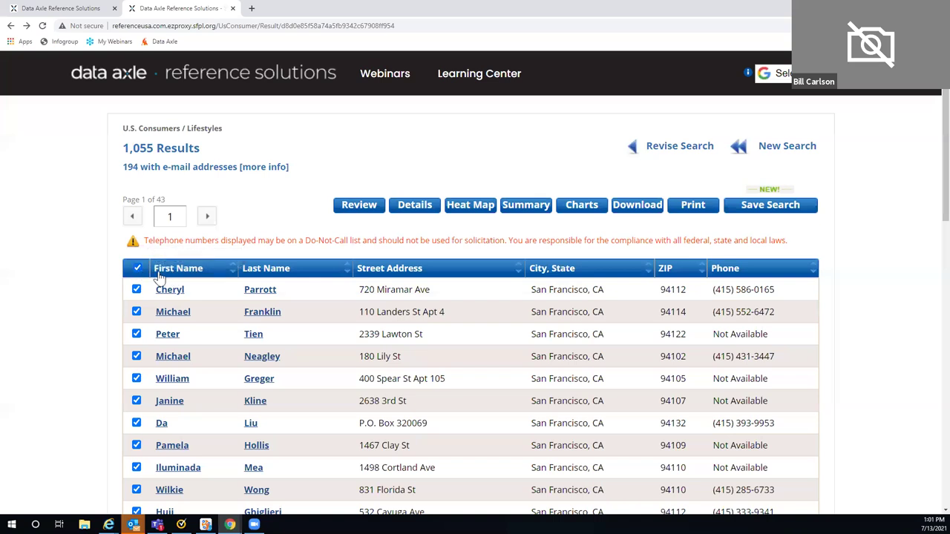
left_click(208, 217)
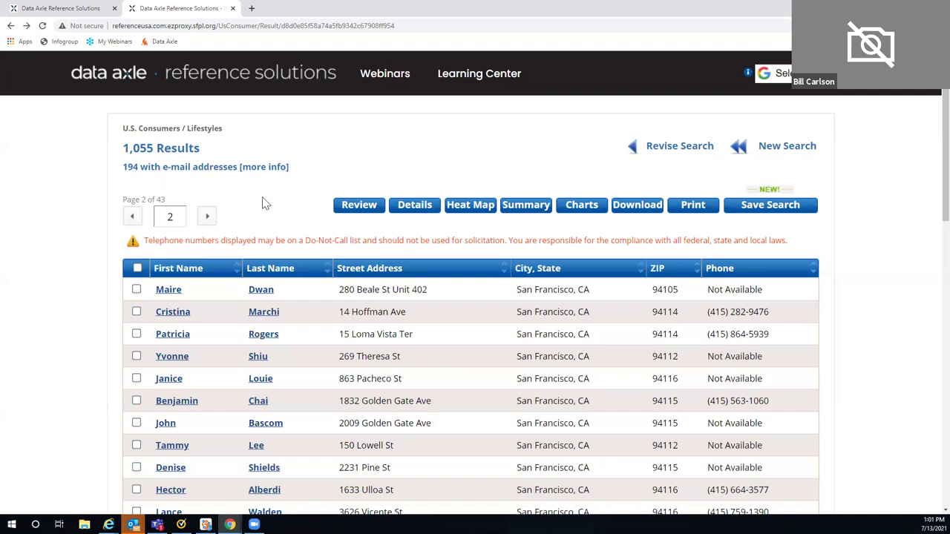
left_click(132, 216)
left_click(137, 268)
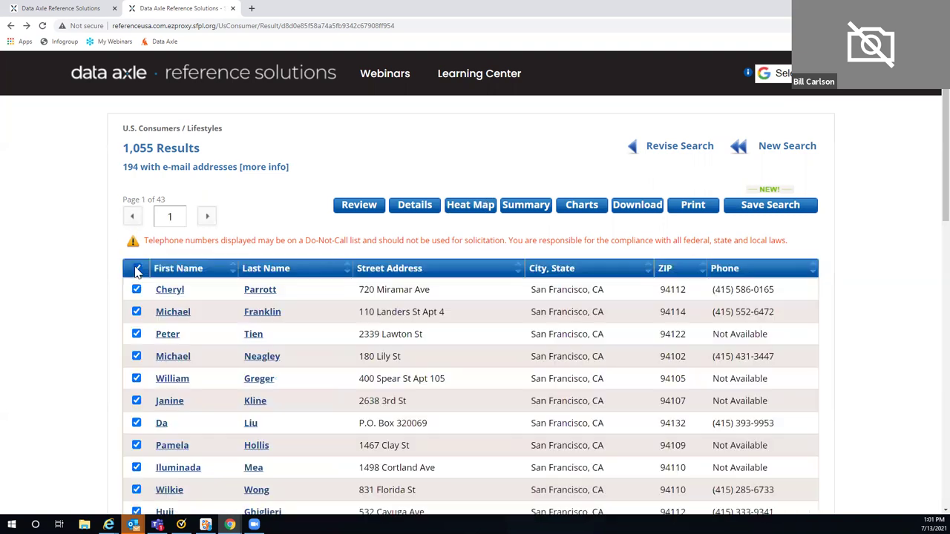
left_click(137, 269)
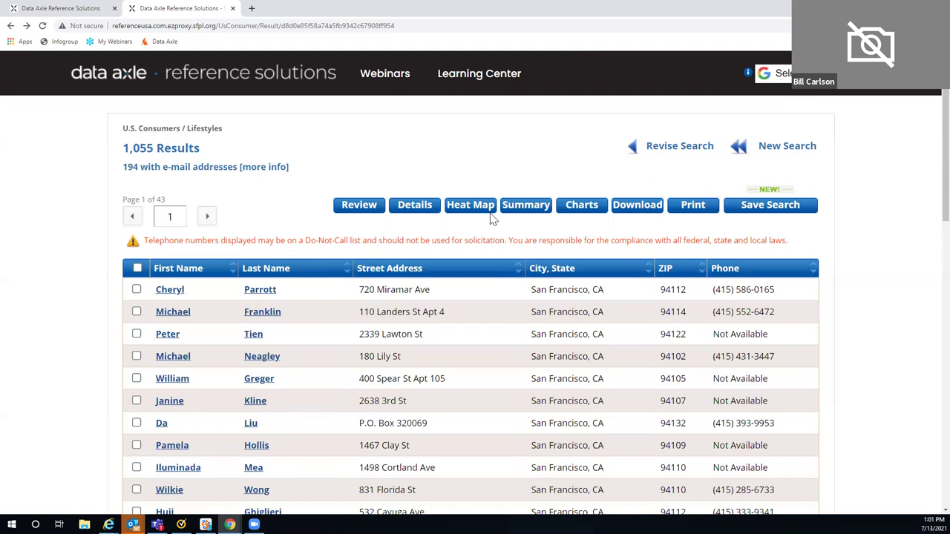
- Open the charts for the results, view the breakdown by ZIP Code and return to the results list
left_click(582, 206)
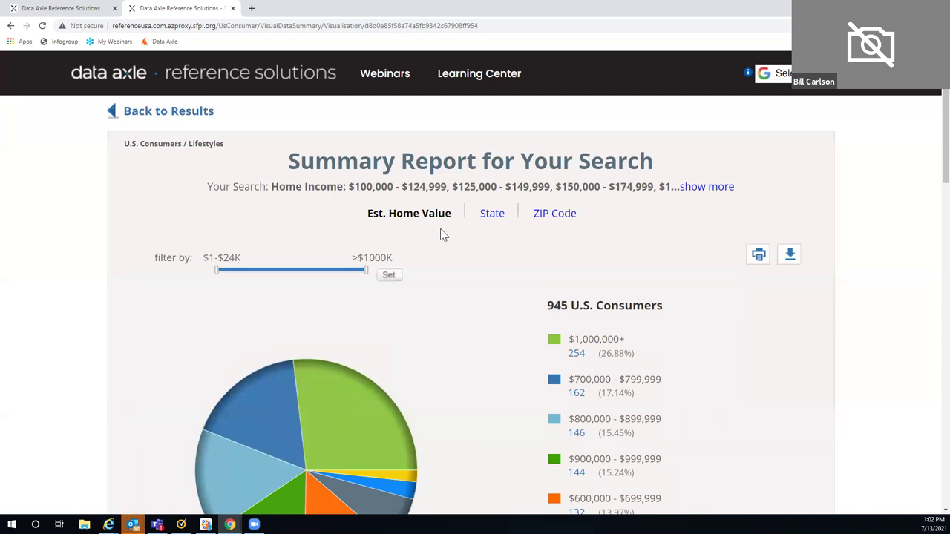
left_click(564, 220)
scroll(868, 289, "down", 2)
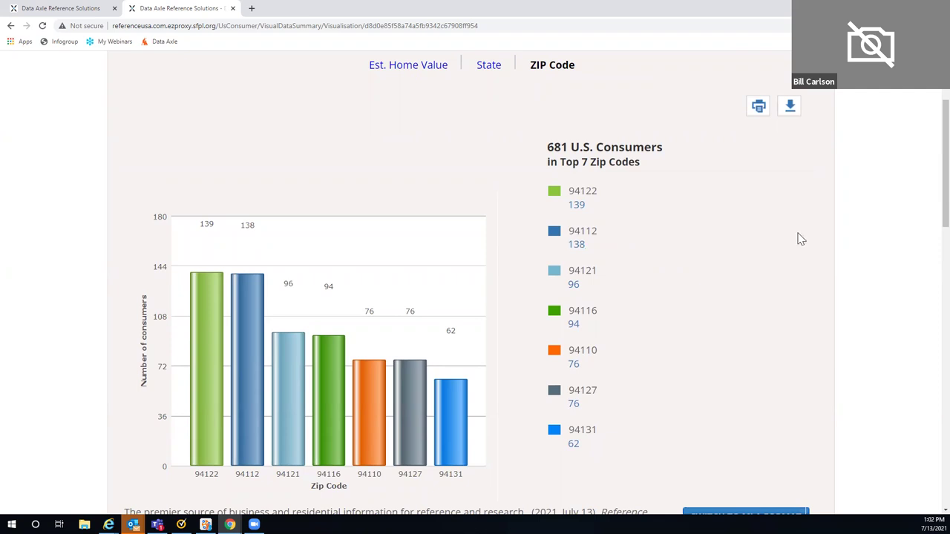
scroll(833, 225, "up", 2)
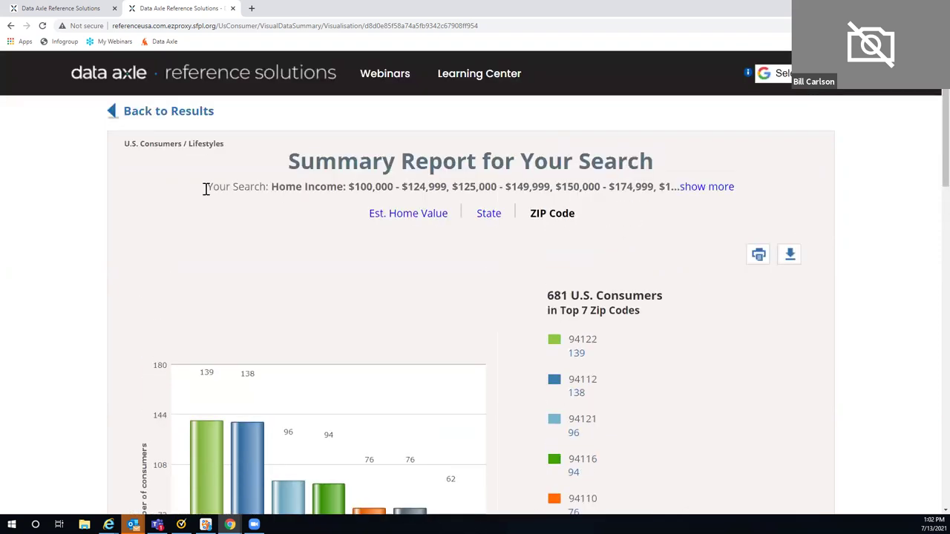
left_click(190, 119)
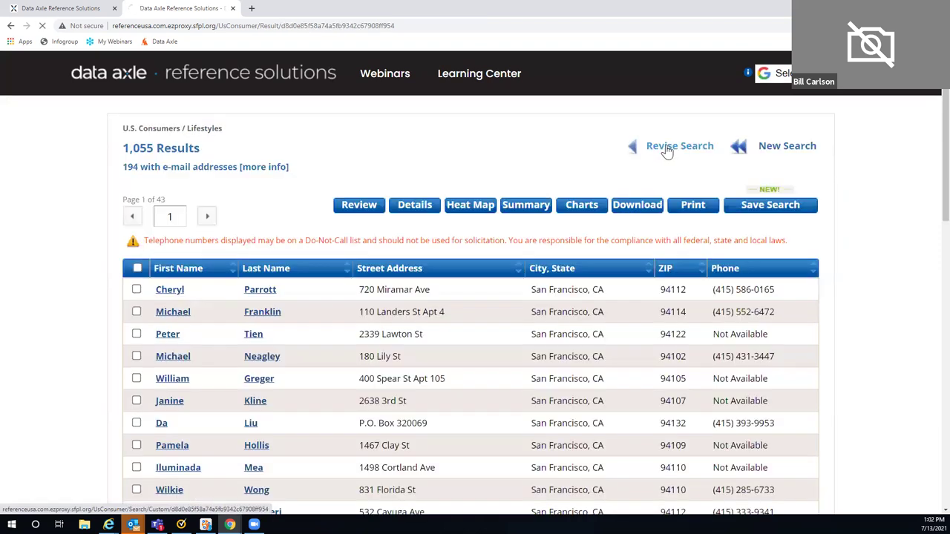
- Revise the search and add the Age, Marital Status and Children Present criteria from the Consumer Snapshot group
left_click(669, 150)
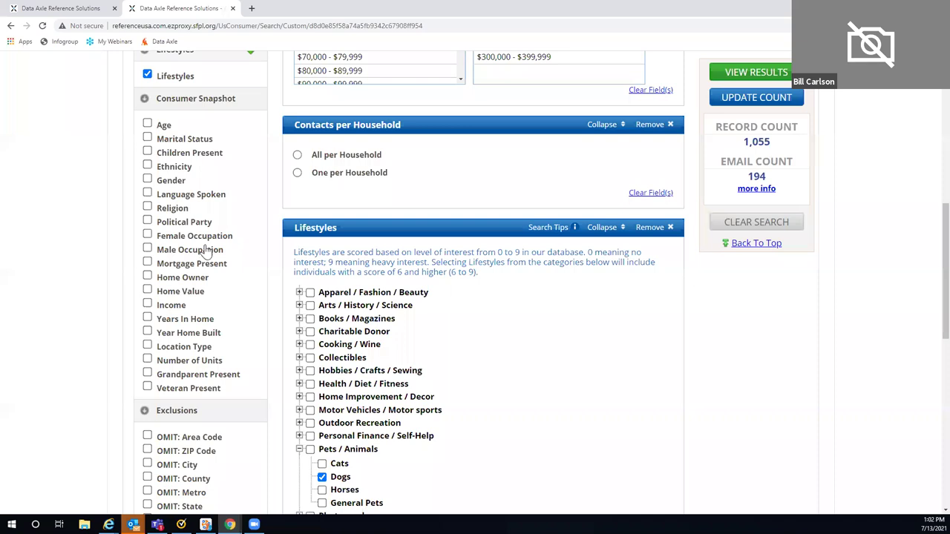
left_click(147, 123)
left_click(147, 137)
left_click(147, 151)
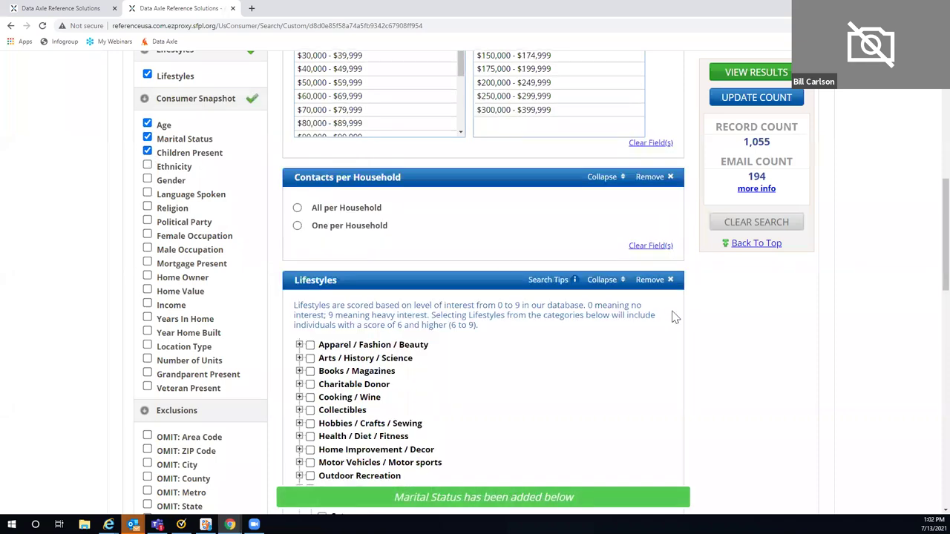
- Select the age ranges 25 - 29, 30 - 34, 35 - 39 and 40 - 44 in the Age criterion
scroll(672, 315, "down", 4)
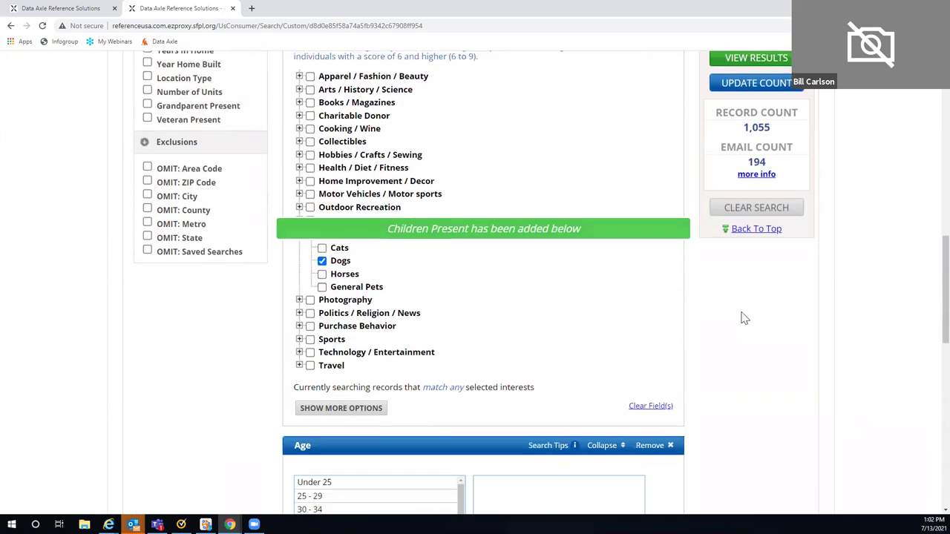
scroll(744, 317, "down", 3)
left_click(335, 273)
left_click(339, 287)
left_click(340, 297)
left_click(436, 310)
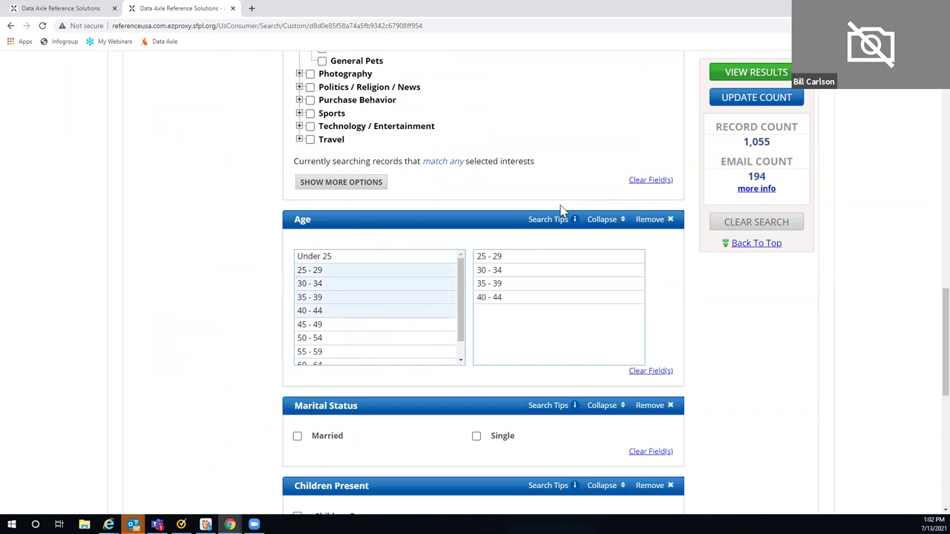
- Remove the Estimated Home Income and Contacts per Household criteria from the search
scroll(562, 211, "up", 4)
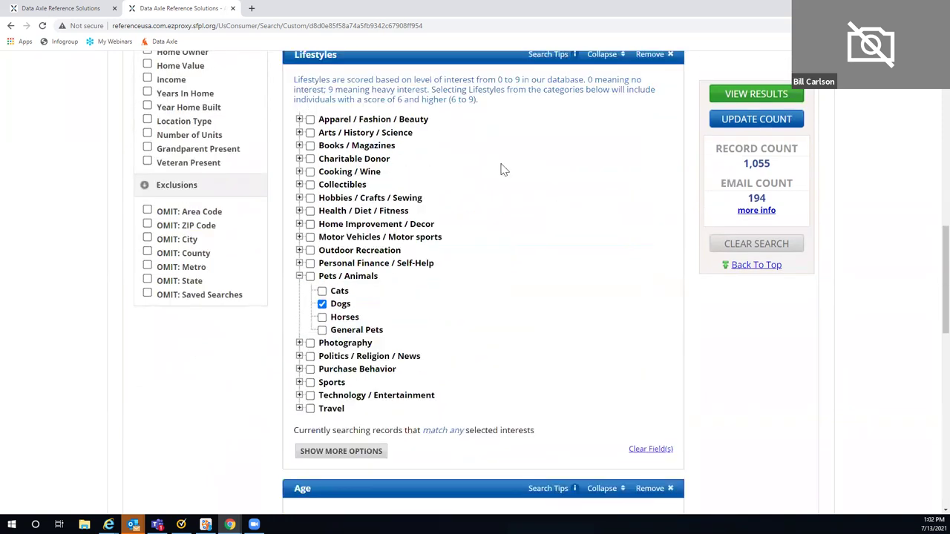
scroll(501, 175, "up", 5)
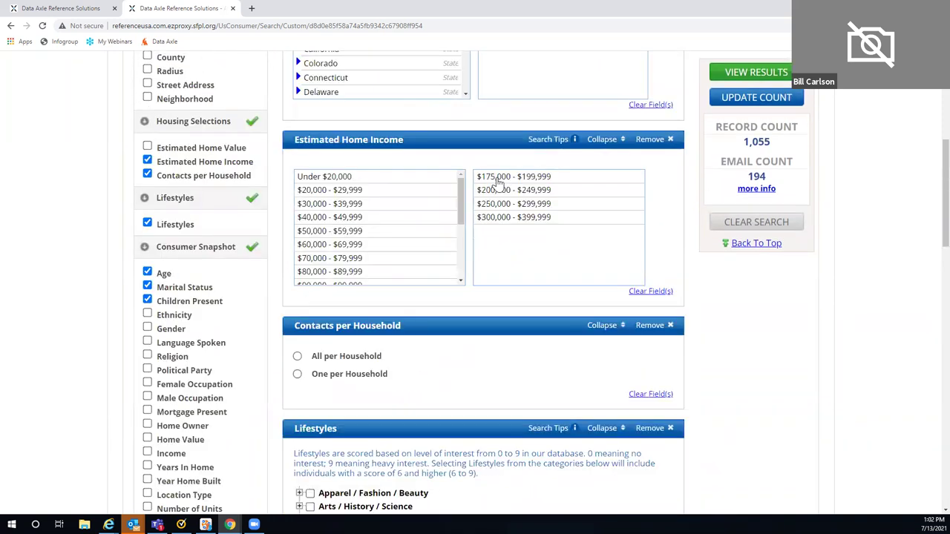
left_click(653, 141)
scroll(291, 217, "down", 2)
- Add the 45 - 49 age range, select Married and Children Present, and update the record count
scroll(291, 217, "down", 5)
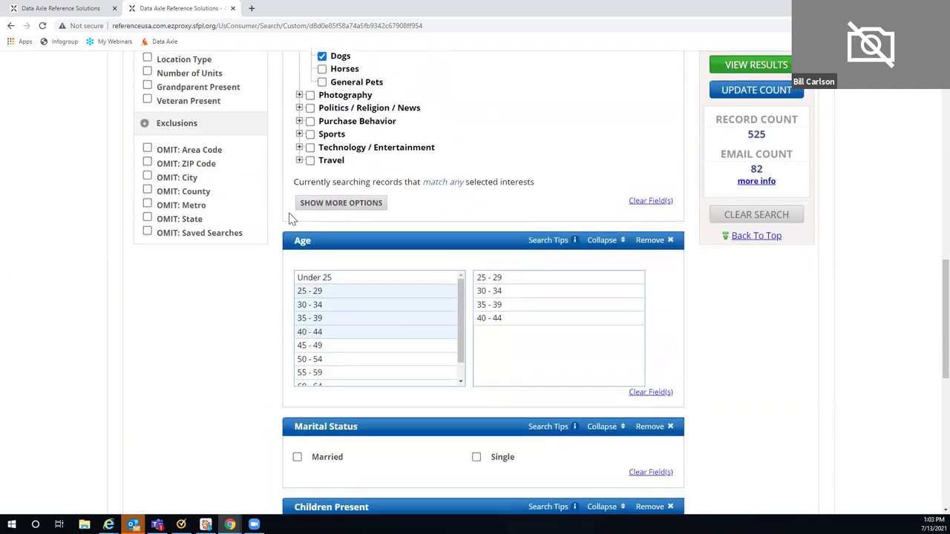
scroll(254, 250, "down", 2)
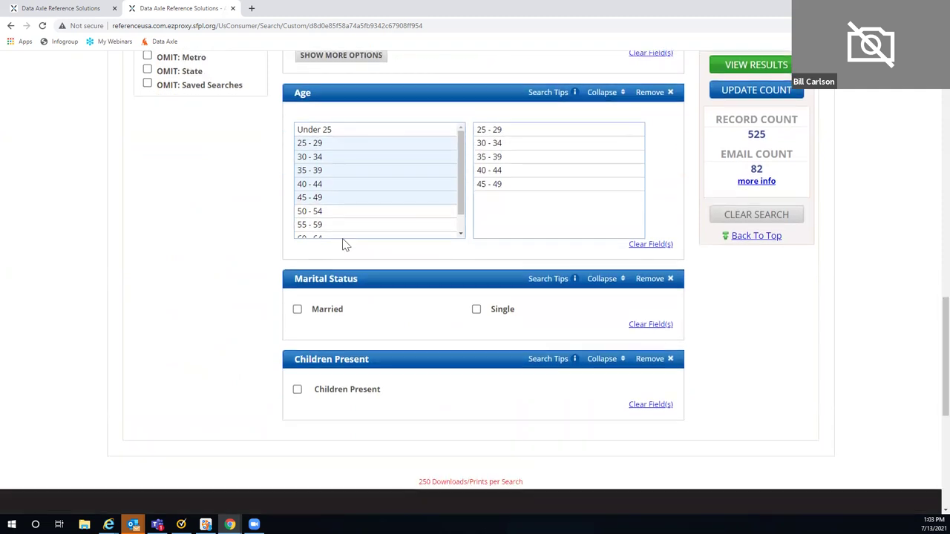
left_click(297, 201)
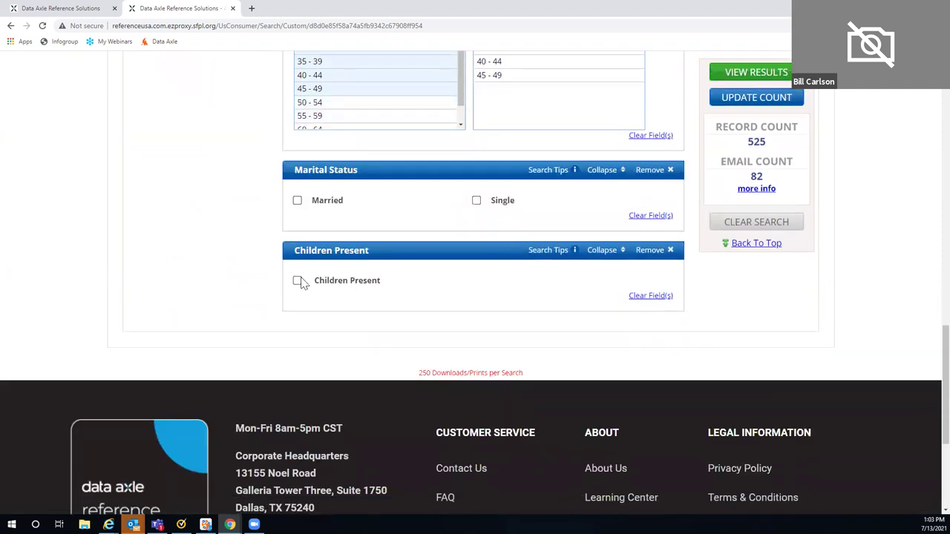
left_click(297, 282)
left_click(745, 100)
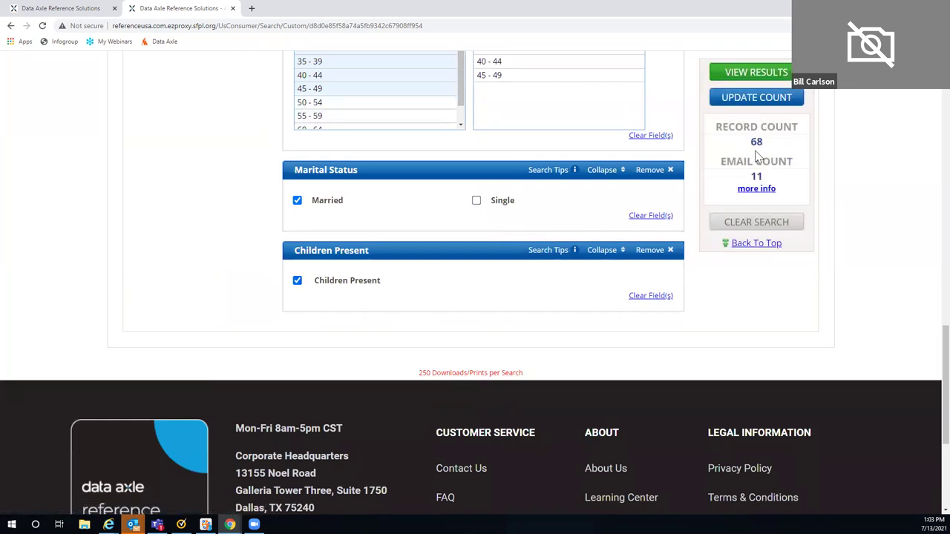
- View the results as the Consumer Snapshot data summary, go back to the search criteria, and reopen the summary
left_click(751, 74)
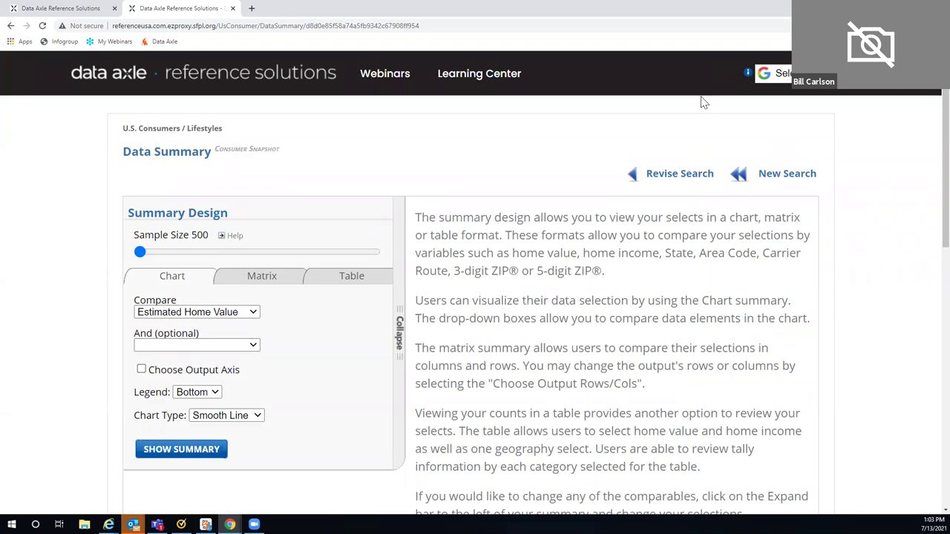
left_click(663, 179)
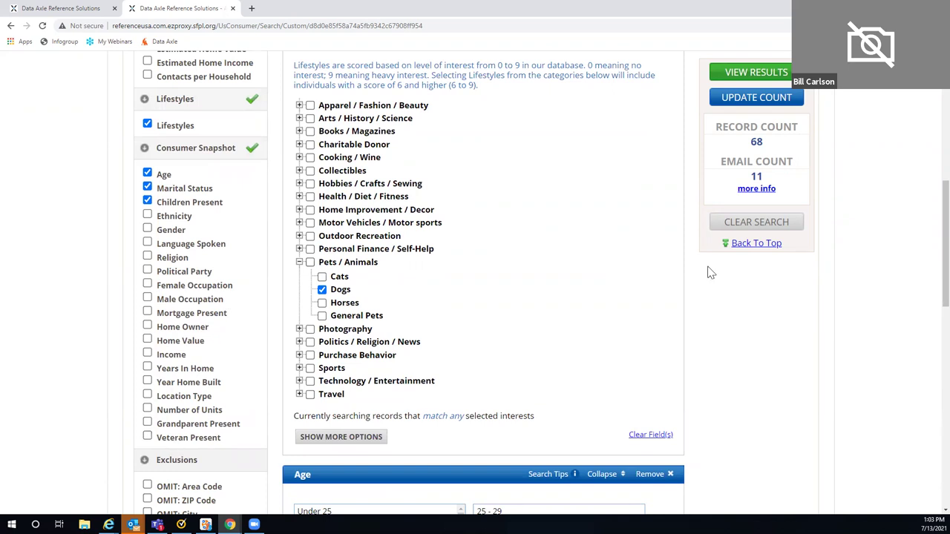
left_click(766, 68)
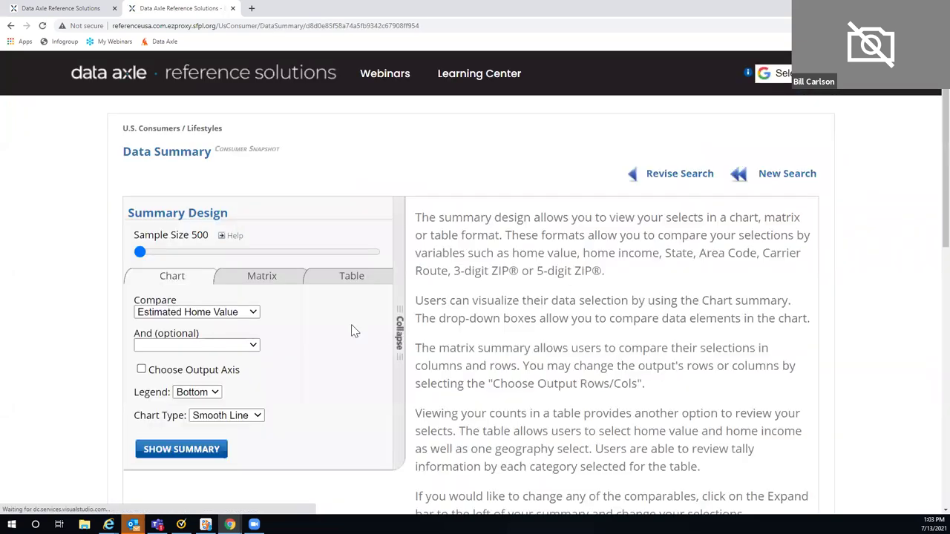
- Generate a table summary of Estimated Home Income and Age with 5 digit ZIP as the geography
scroll(351, 320, "down", 1)
scroll(355, 307, "down", 1)
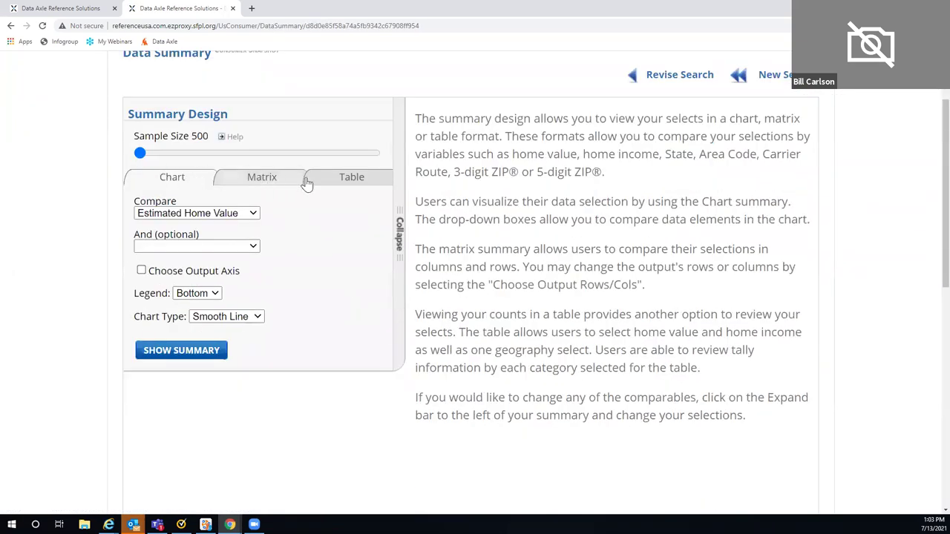
left_click(345, 183)
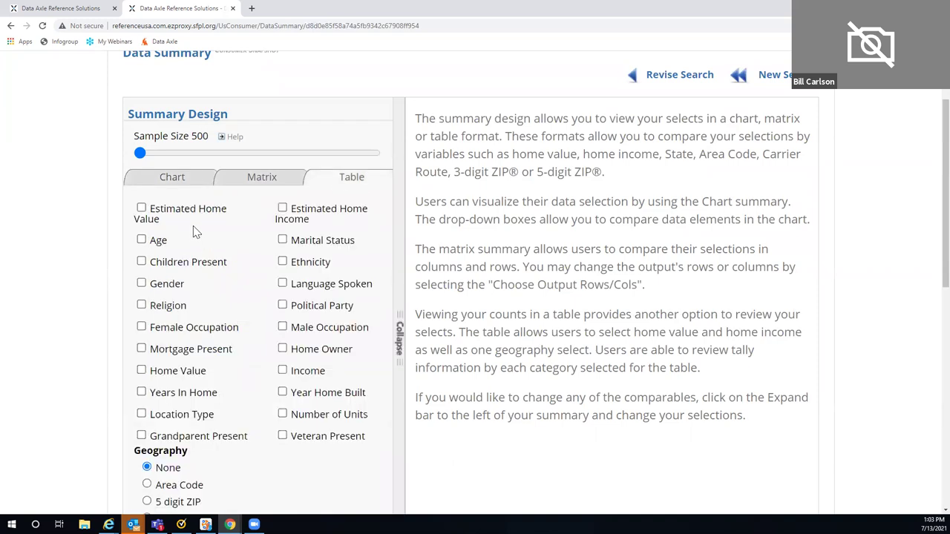
left_click(282, 209)
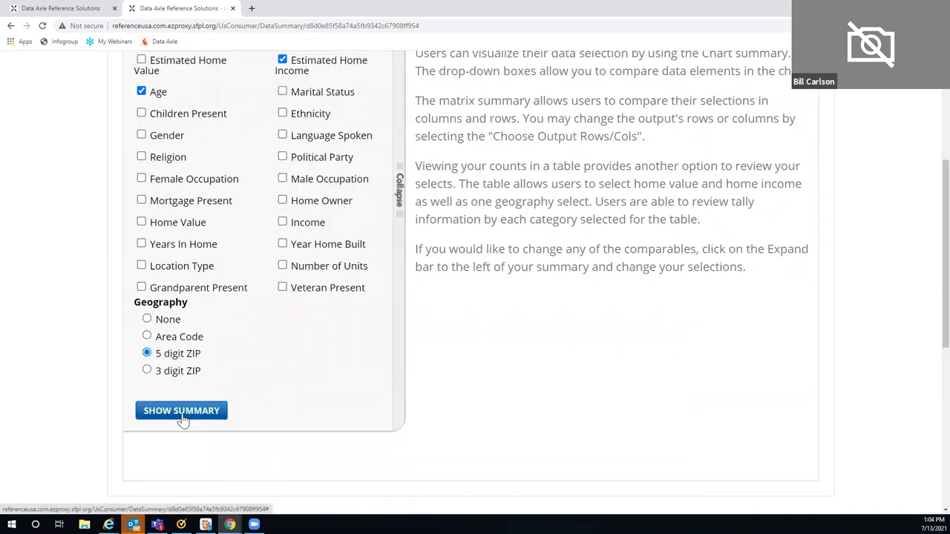
left_click(183, 420)
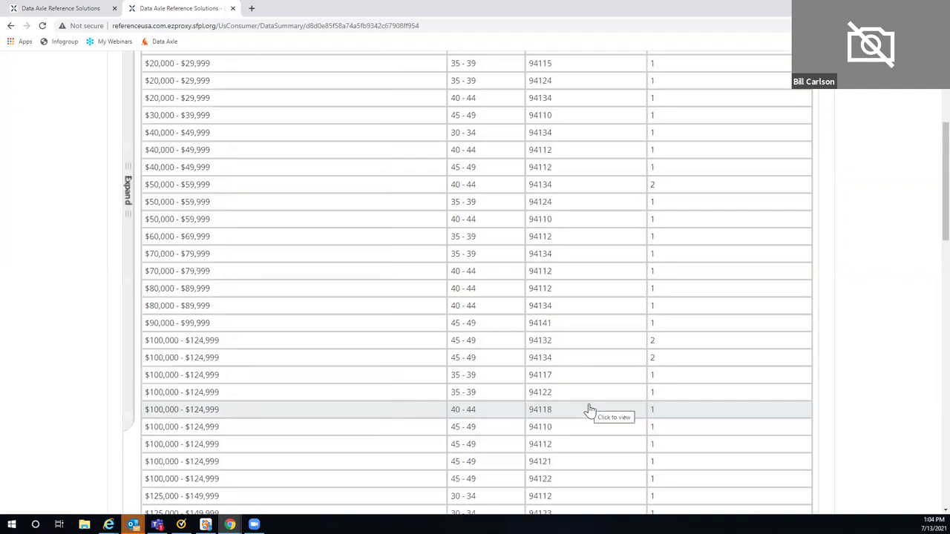
- Review the table of household income, age and ZIP Code record counts, and go back to revise the search
scroll(633, 311, "up", 2)
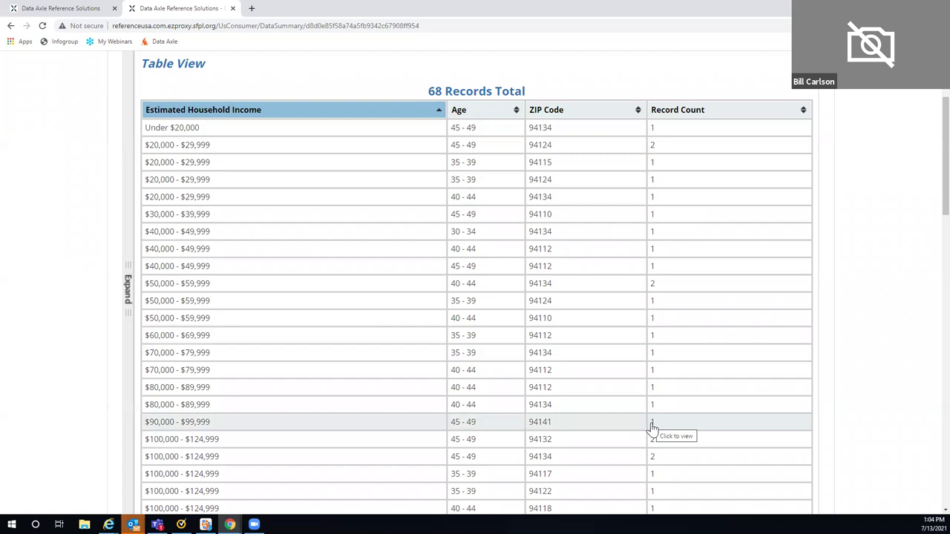
scroll(857, 300, "up", 1)
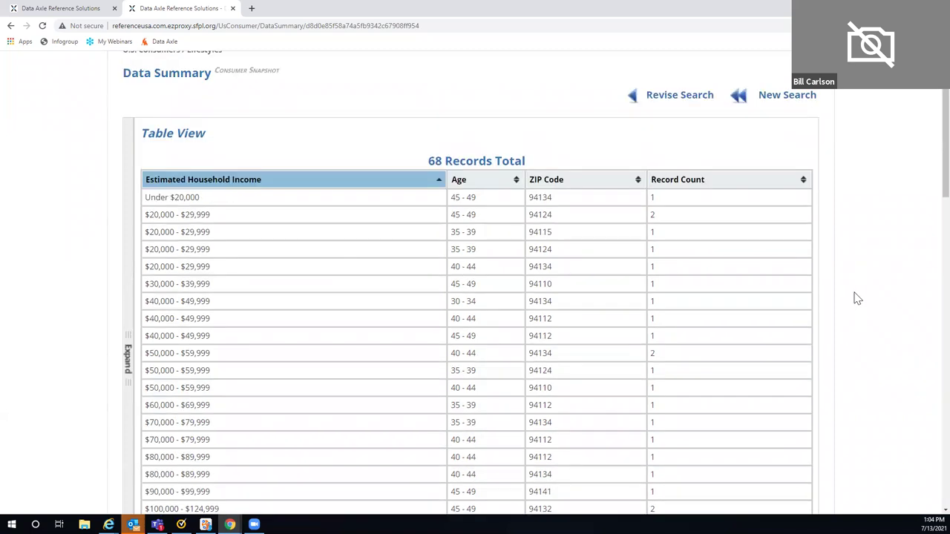
scroll(638, 182, "up", 1)
left_click(656, 179)
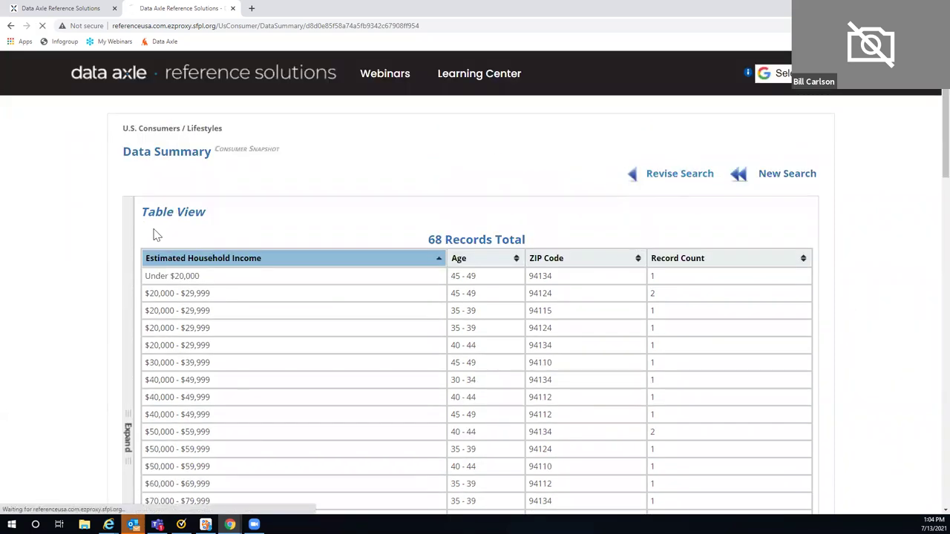
- Remove the Age, Marital Status and Children Present criteria, leaving only City / State and Lifestyles in the search
scroll(126, 225, "down", 3)
scroll(126, 225, "down", 2)
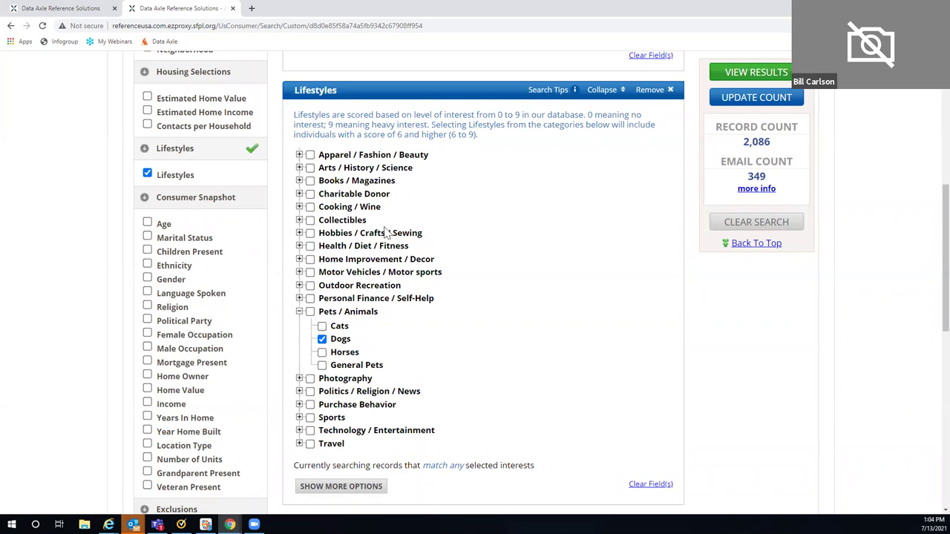
scroll(299, 213, "up", 3)
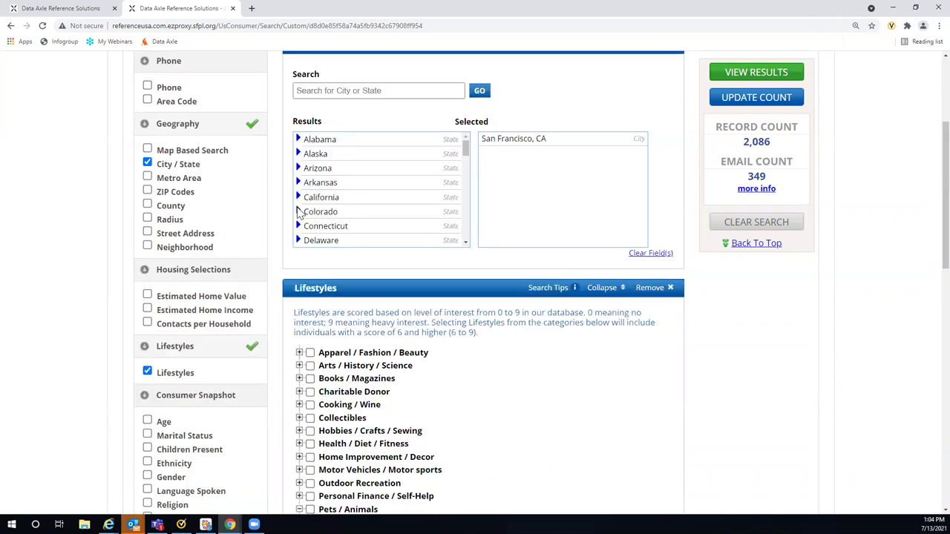
scroll(299, 213, "up", 3)
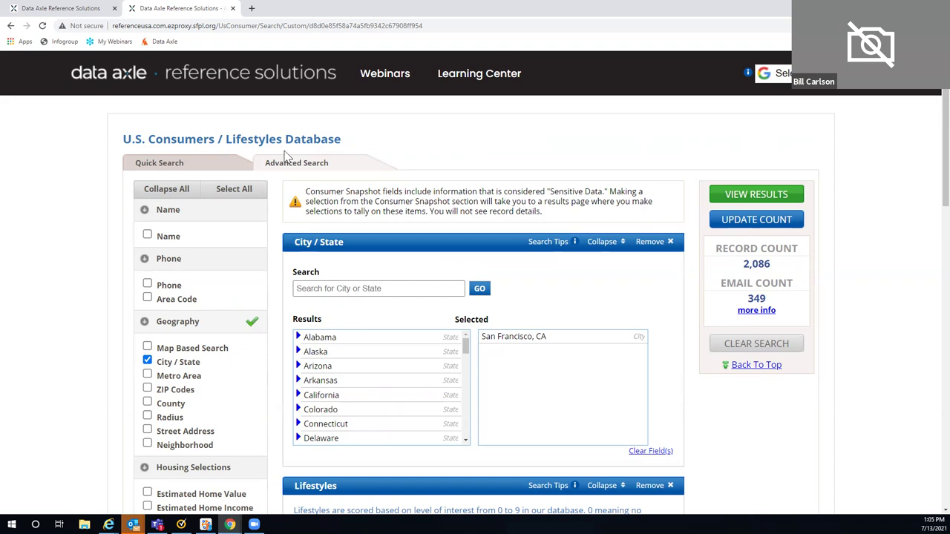
- Return to the home page and look over the available databases, including Canadian White Pages and U.S. New Movers / Homeowners
left_click(236, 78)
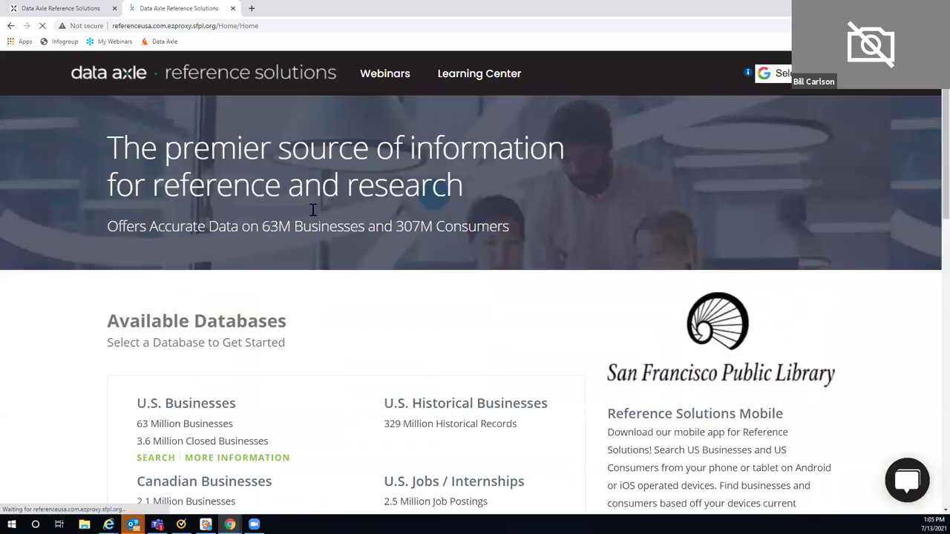
scroll(323, 229, "down", 2)
scroll(324, 228, "down", 3)
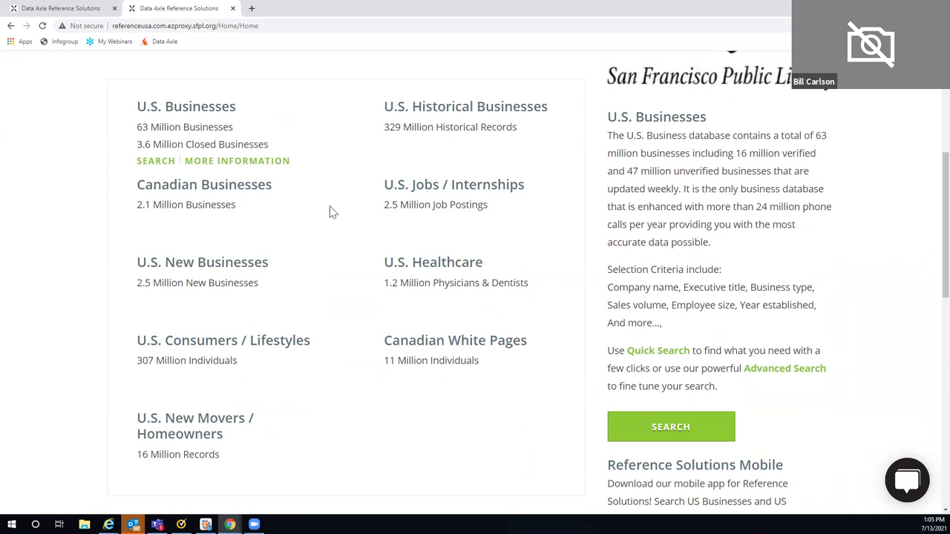
mouse_move(446, 341)
mouse_move(260, 458)
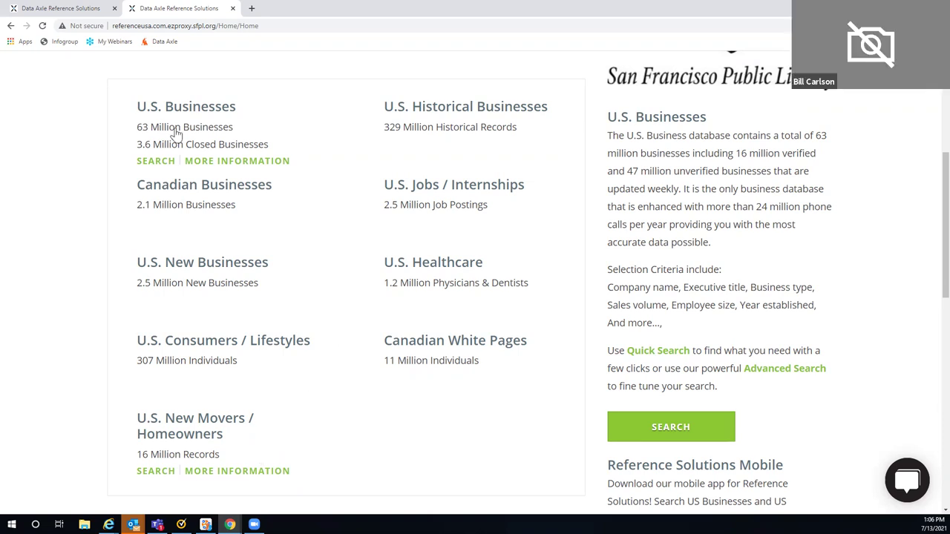
- Open the U.S. Consumers / Lifestyles quick search and set the city to San Francisco
left_click(162, 351)
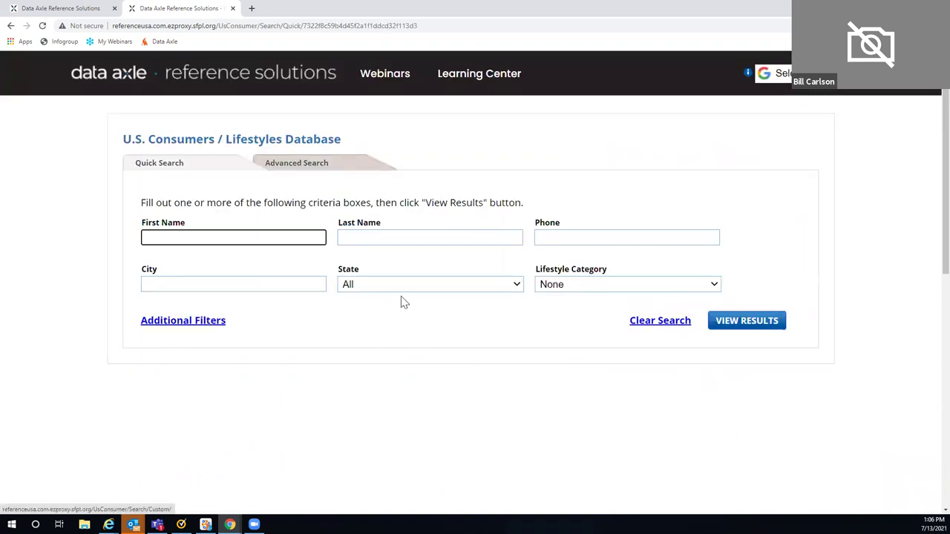
key("Tab")
type("Sam")
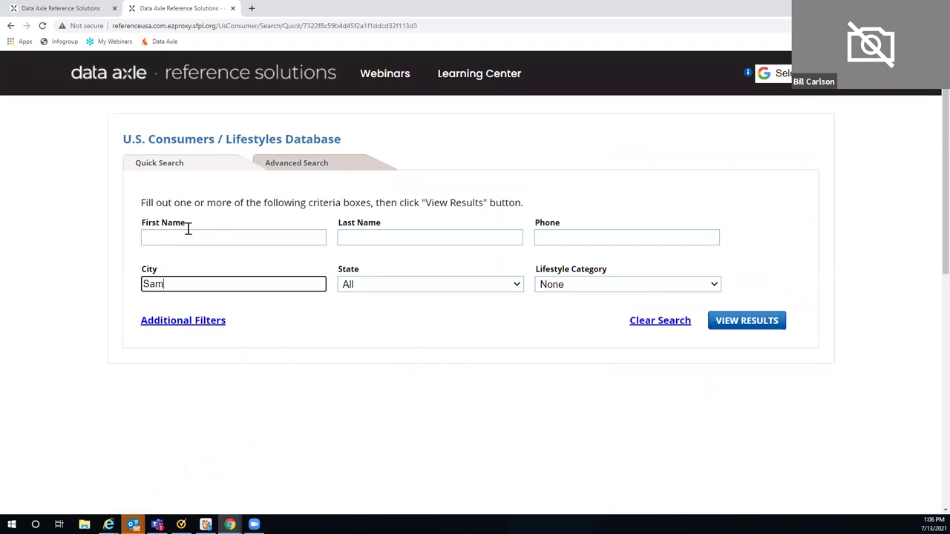
key("BackSpace")
type("n F")
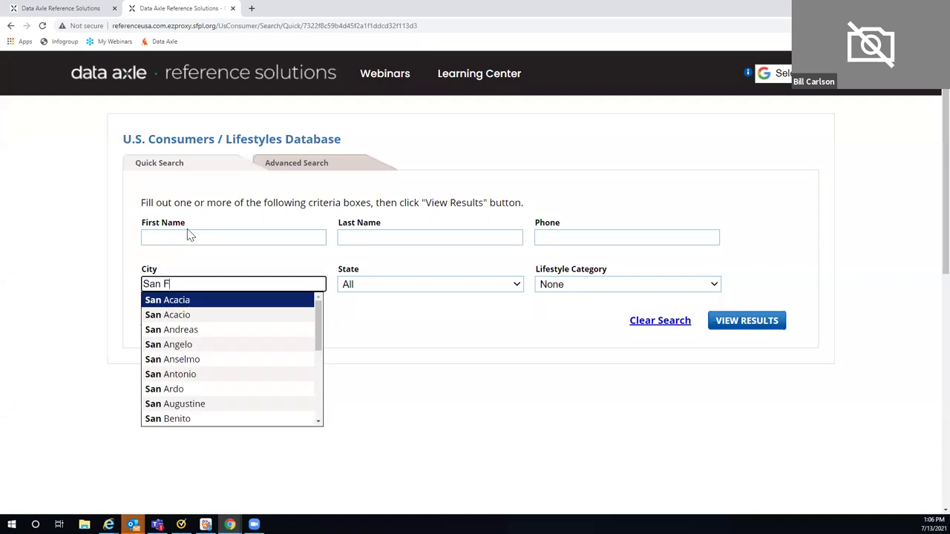
type("ran")
left_click(186, 303)
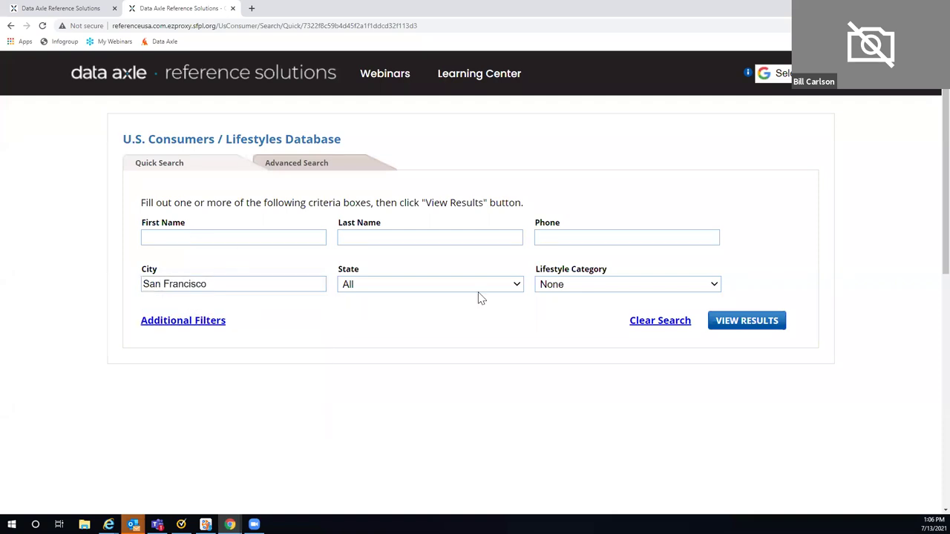
- Set the state to California and the lifestyle category to Apparel / Fashion / Beauty, and view the results
left_click(513, 285)
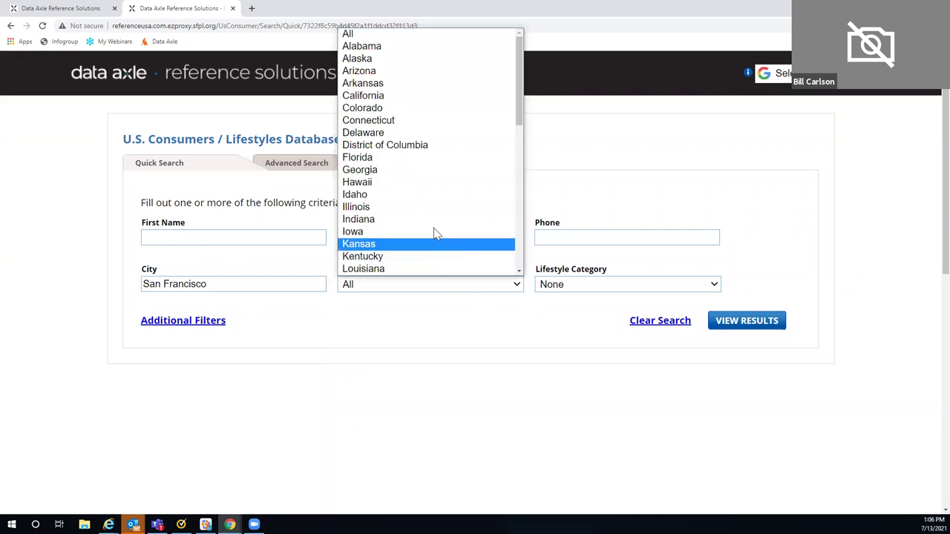
left_click(412, 95)
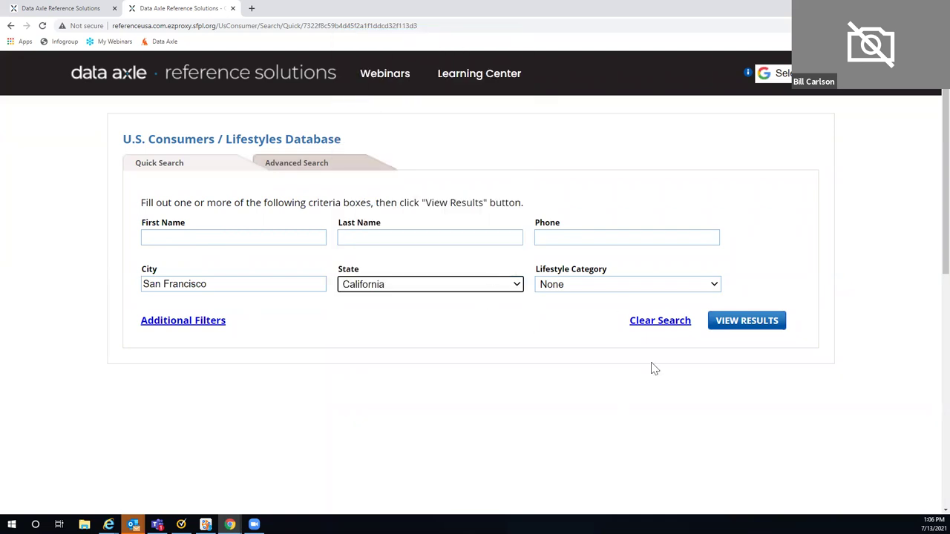
left_click(688, 287)
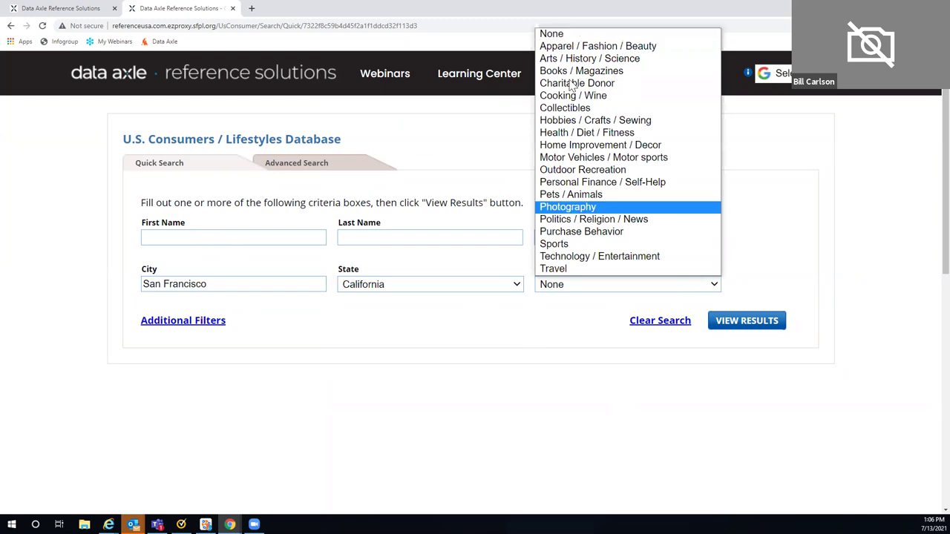
left_click(572, 50)
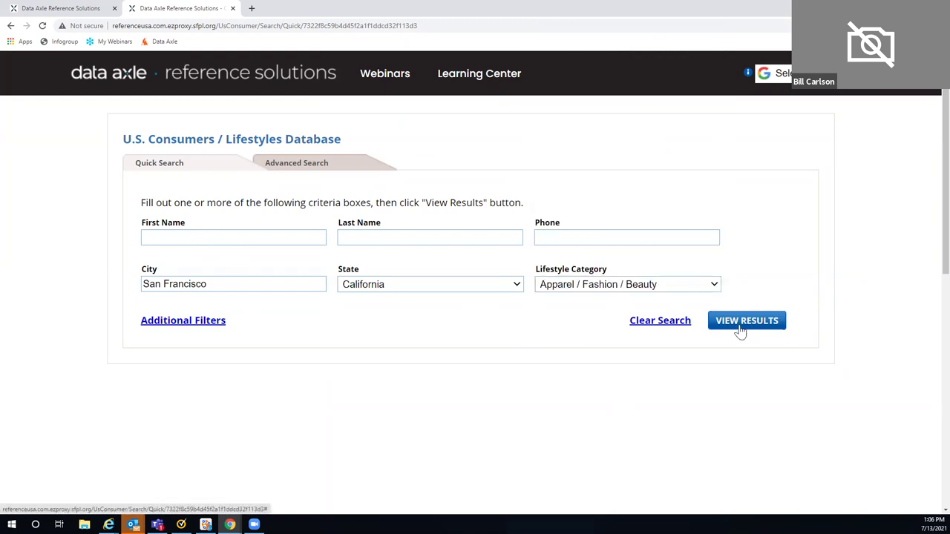
left_click(765, 329)
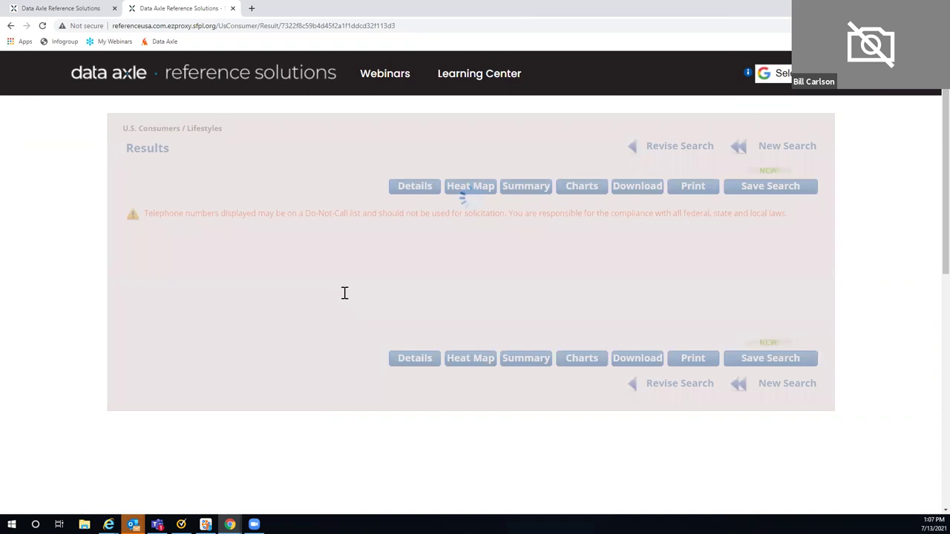
- Open the first consumer's record and examine the correction and contact fields of its Data Feedback form
left_click(176, 295)
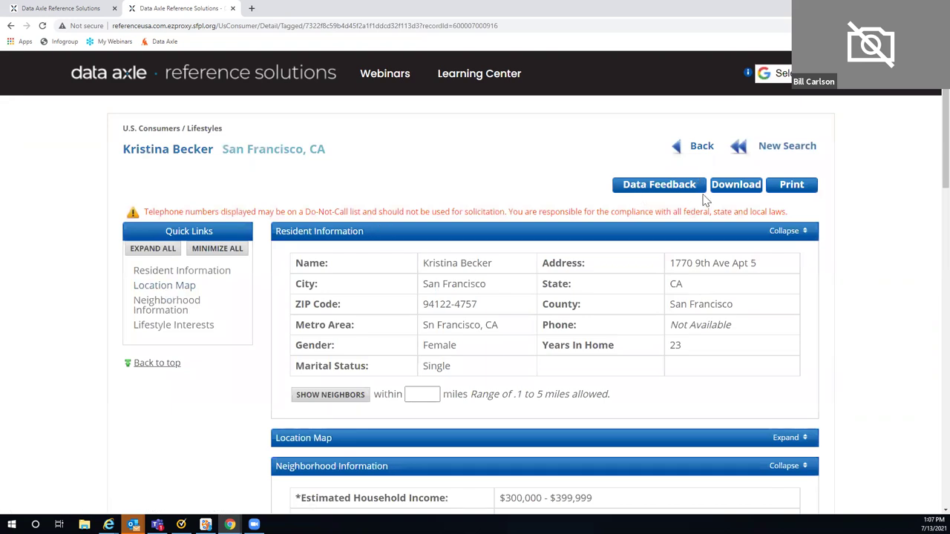
left_click(642, 192)
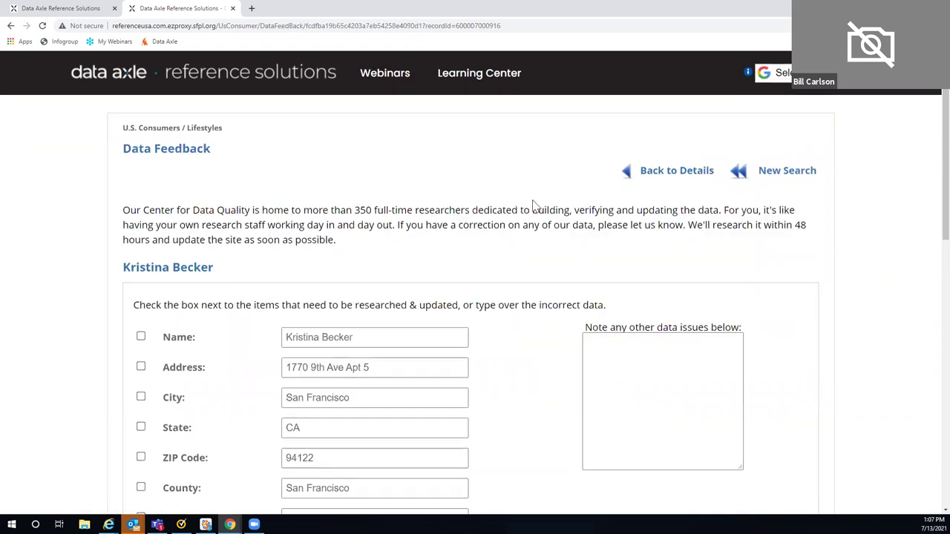
scroll(530, 204, "down", 2)
scroll(531, 204, "down", 1)
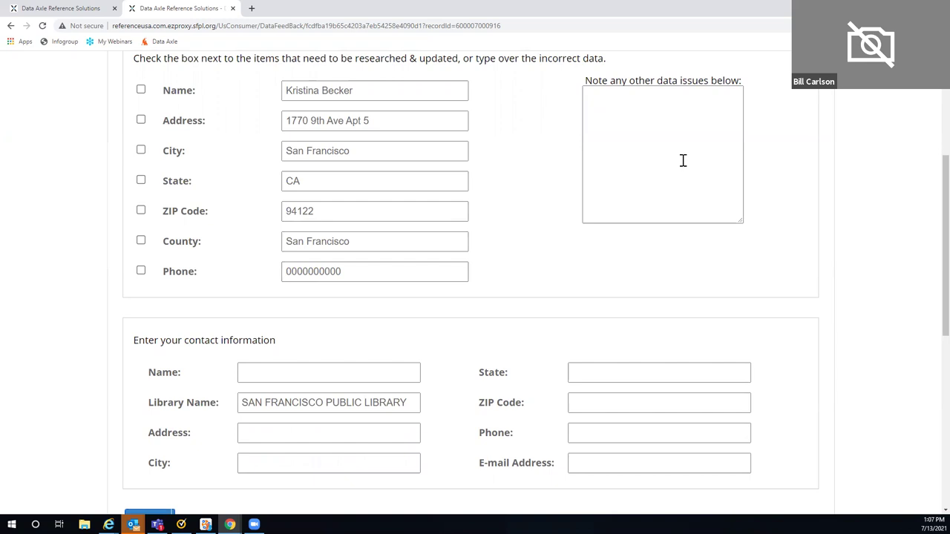
- Leave the feedback form and go back through the record and the results list to the home page
scroll(765, 170, "up", 3)
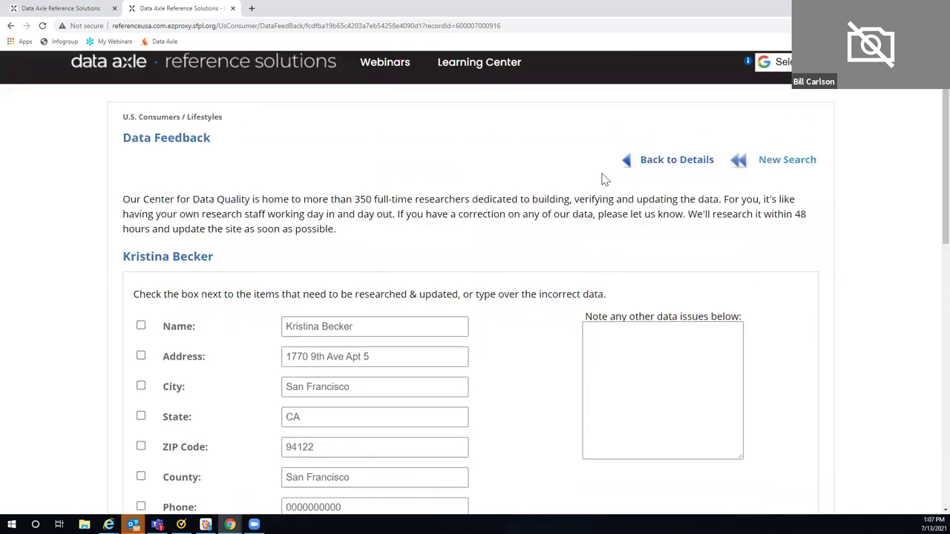
left_click(653, 173)
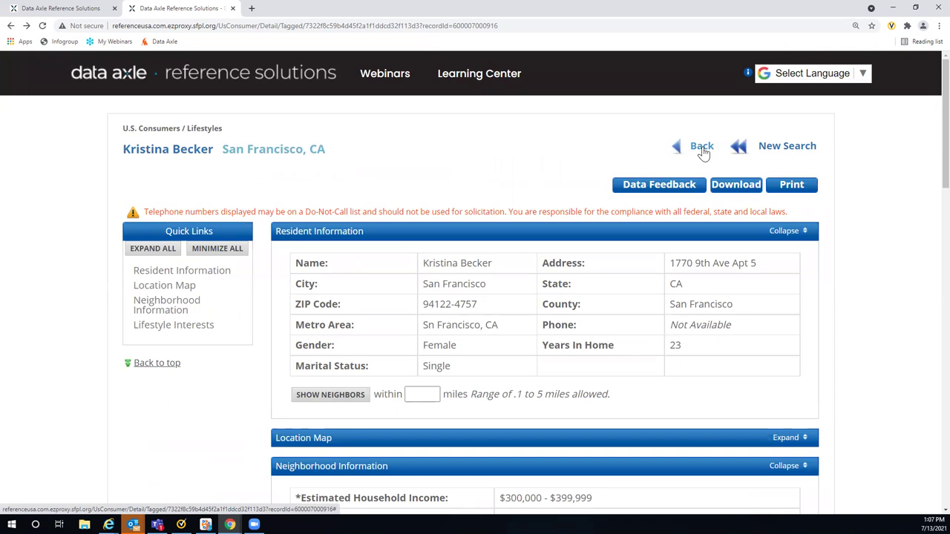
left_click(698, 149)
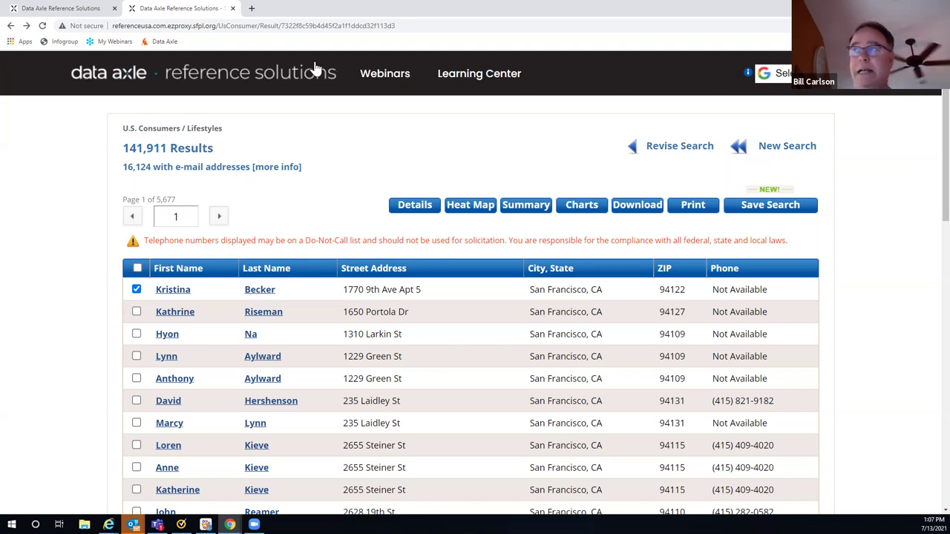
left_click(273, 81)
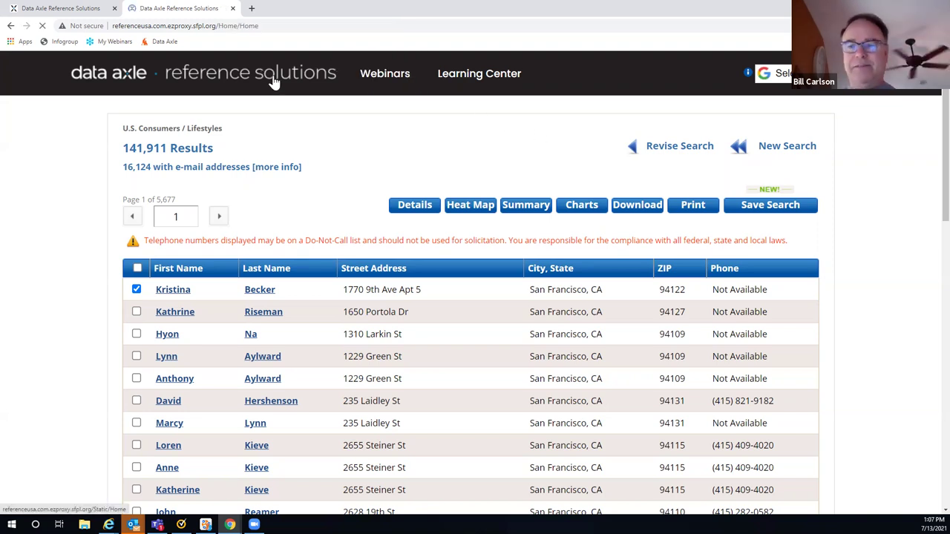